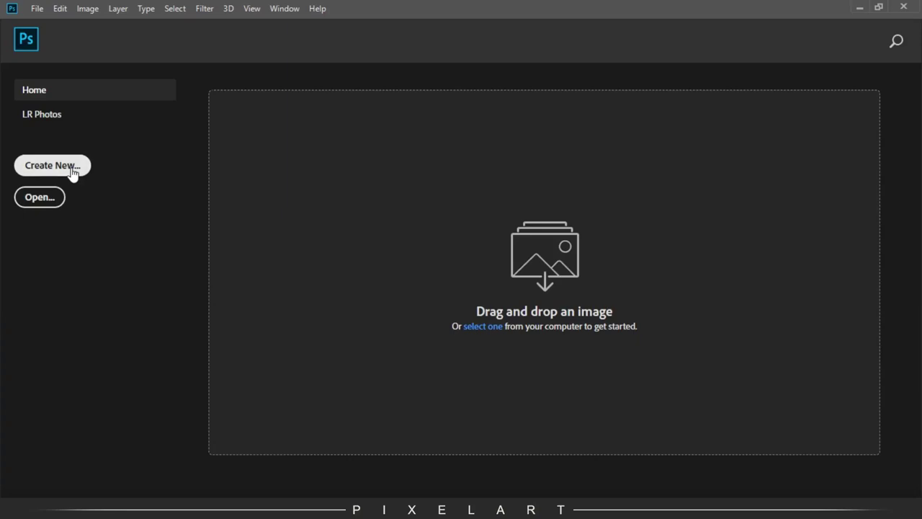
Create a blank white 1300 × 1000 px, 150 ppi document and drag the pill bottle mockup onto it.
{"action": "left_click", "coordinate": [73, 173]}
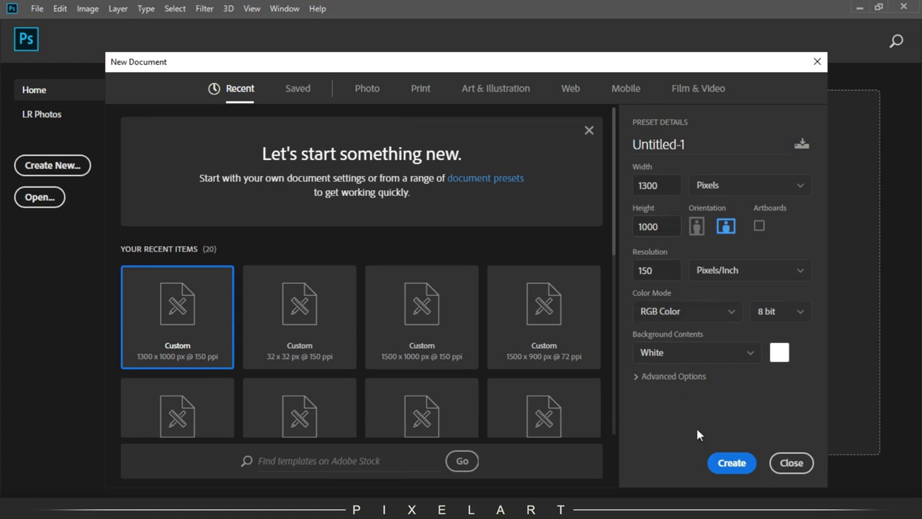
{"action": "left_click", "coordinate": [726, 461]}
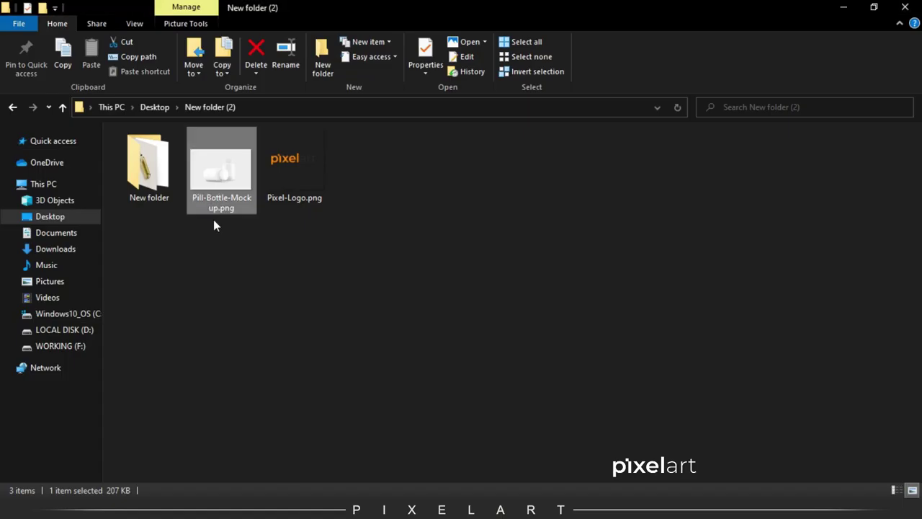
{"action": "left_click_drag", "start_coordinate": [214, 222], "coordinate": [422, 329]}
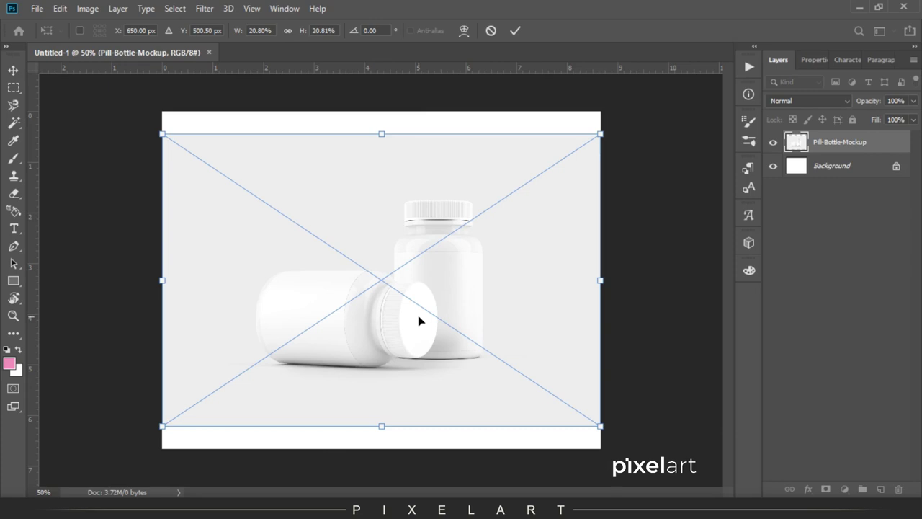
Scale the Pill-Bottle-Mockup up to cover the canvas, commit it, and zoom in on the bottles.
{"action": "left_click_drag", "start_coordinate": [601, 134], "coordinate": [643, 111]}
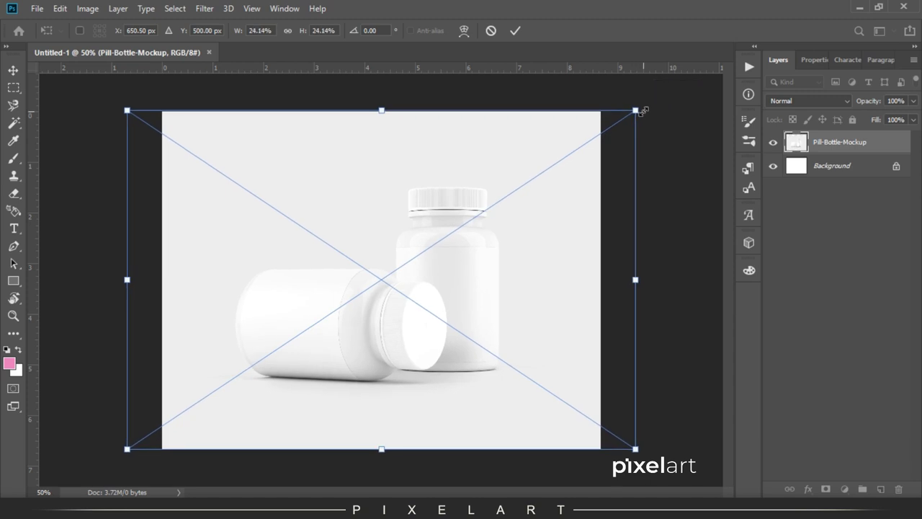
{"action": "key", "text": "Return"}
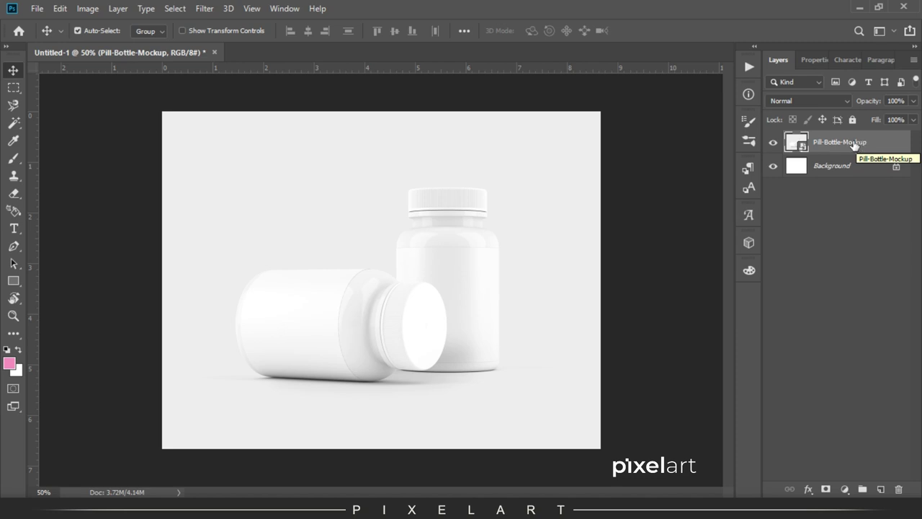
{"action": "key", "text": "ctrl"}
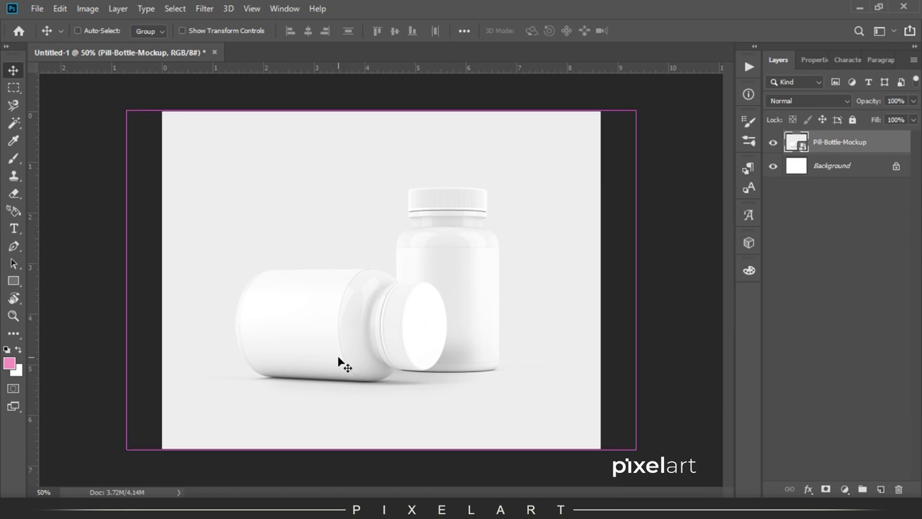
{"action": "key", "text": "ctrl+plus"}
{"action": "key", "text": "ctrl+plus"}
{"action": "mouse_move", "coordinate": [339, 380]}
{"action": "left_mouse_down"}
{"action": "mouse_move", "coordinate": [359, 301]}
{"action": "mouse_move", "coordinate": [370, 336]}
{"action": "left_mouse_up"}
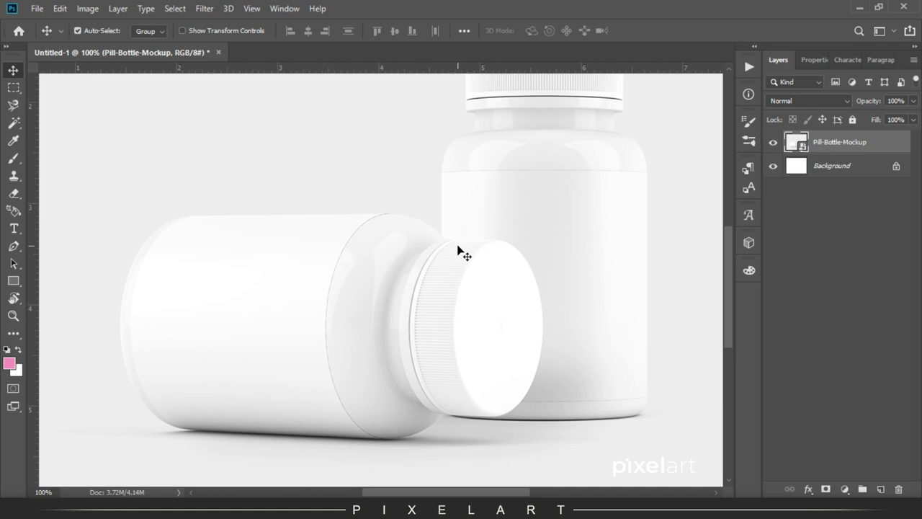
{"action": "mouse_move", "coordinate": [457, 290]}
{"action": "left_mouse_down"}
{"action": "mouse_move", "coordinate": [446, 350]}
{"action": "mouse_move", "coordinate": [449, 297]}
{"action": "mouse_move", "coordinate": [462, 270]}
{"action": "left_mouse_up"}
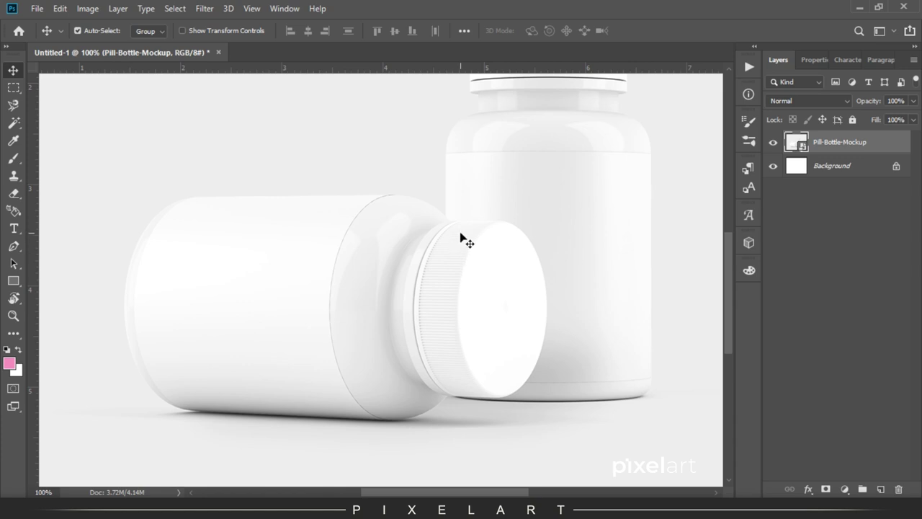
{"action": "key", "text": "p"}
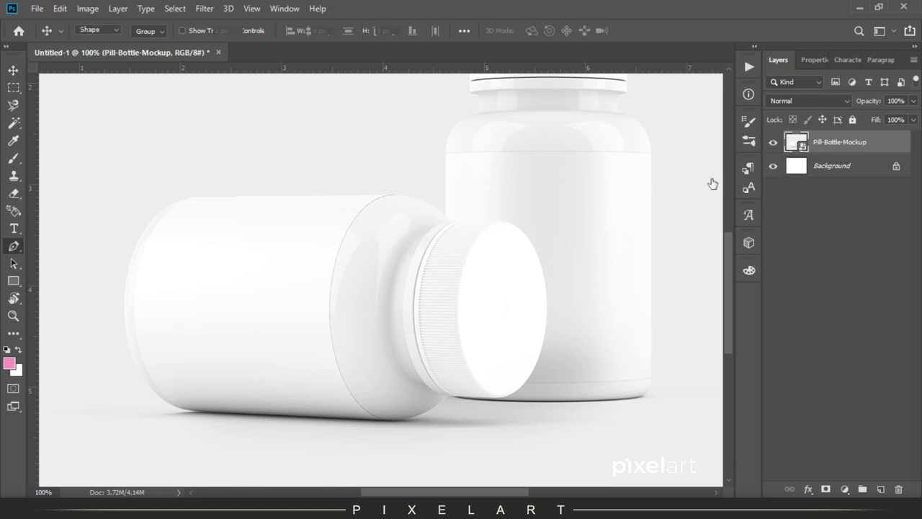
Trace the lying bottle's cap as a no-fill Shape 1 outline, load it as a selection, and hide it.
{"action": "left_click", "coordinate": [455, 221]}
{"action": "mouse_move", "coordinate": [415, 284]}
{"action": "left_mouse_down"}
{"action": "mouse_move", "coordinate": [403, 344]}
{"action": "mouse_move", "coordinate": [444, 407]}
{"action": "mouse_move", "coordinate": [438, 418]}
{"action": "mouse_move", "coordinate": [505, 401]}
{"action": "left_mouse_up"}
{"action": "left_click", "coordinate": [416, 284], "text": "alt"}
{"action": "left_click", "coordinate": [152, 30]}
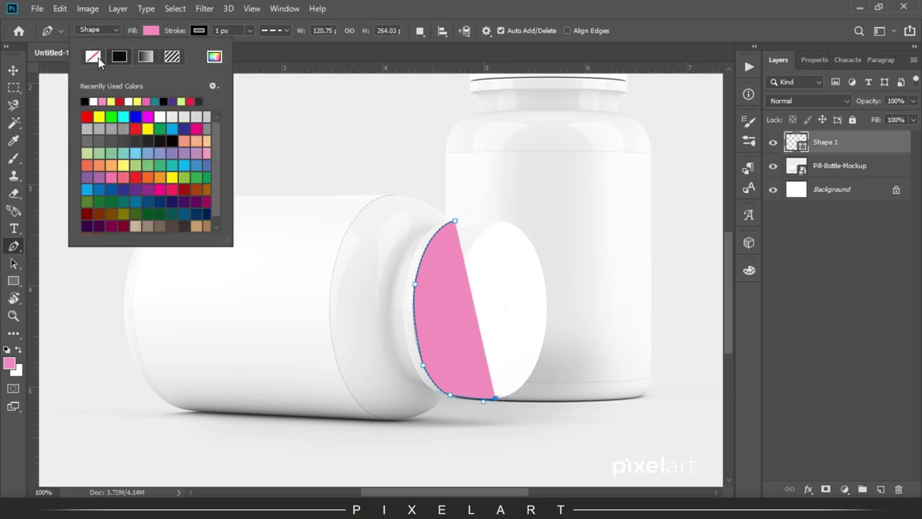
{"action": "left_click", "coordinate": [99, 57]}
{"action": "left_click_drag", "start_coordinate": [514, 400], "coordinate": [547, 346]}
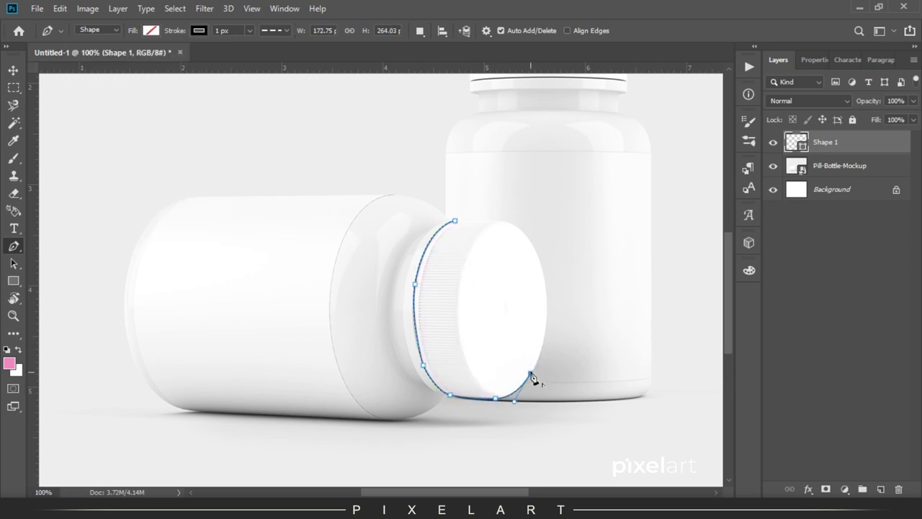
{"action": "left_click_drag", "start_coordinate": [540, 264], "coordinate": [521, 192]}
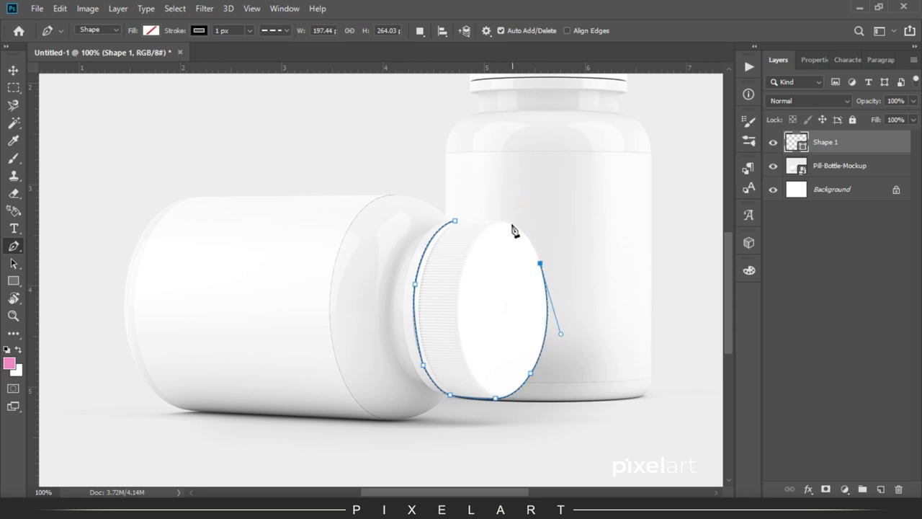
{"action": "left_click_drag", "start_coordinate": [497, 220], "coordinate": [469, 220]}
{"action": "left_click", "coordinate": [454, 221]}
{"action": "key", "text": "v"}
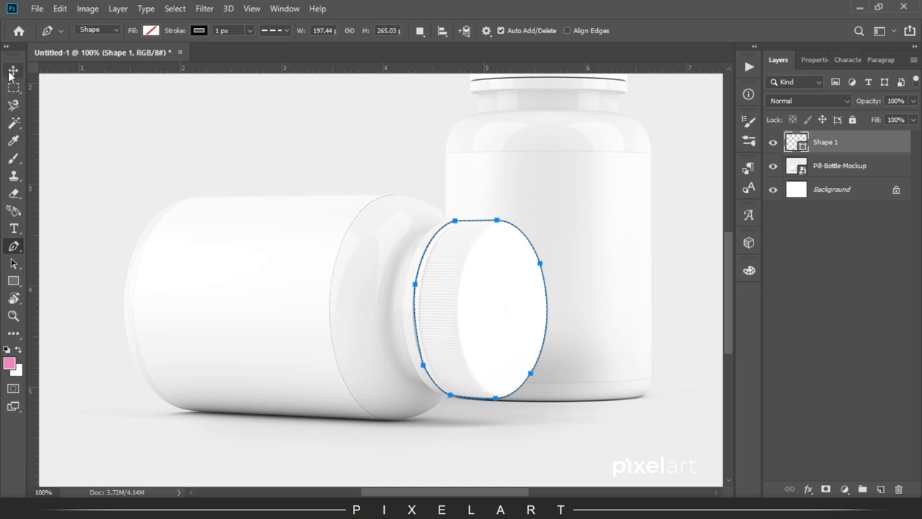
{"action": "key", "text": "ctrl+Return"}
{"action": "left_click", "coordinate": [773, 144]}
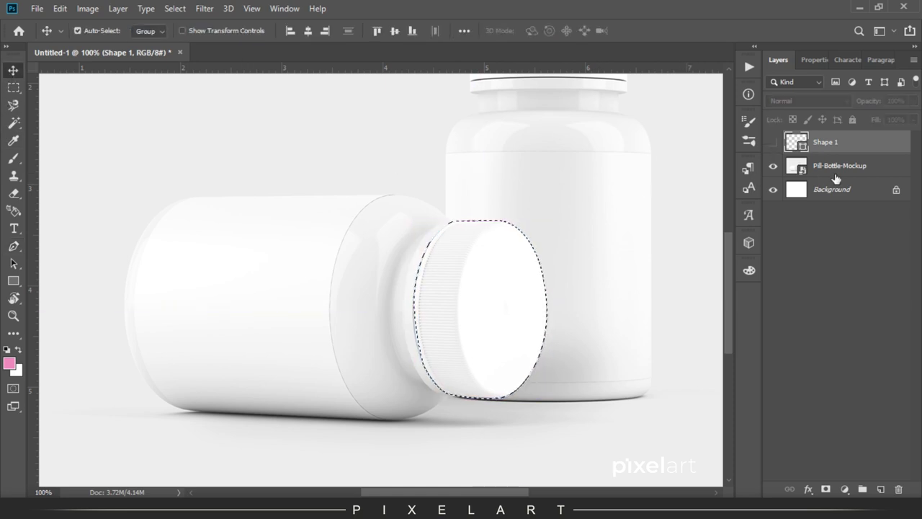
Copy the selected cap from the mockup and paste it in place on a new layer.
{"action": "left_click", "coordinate": [840, 173]}
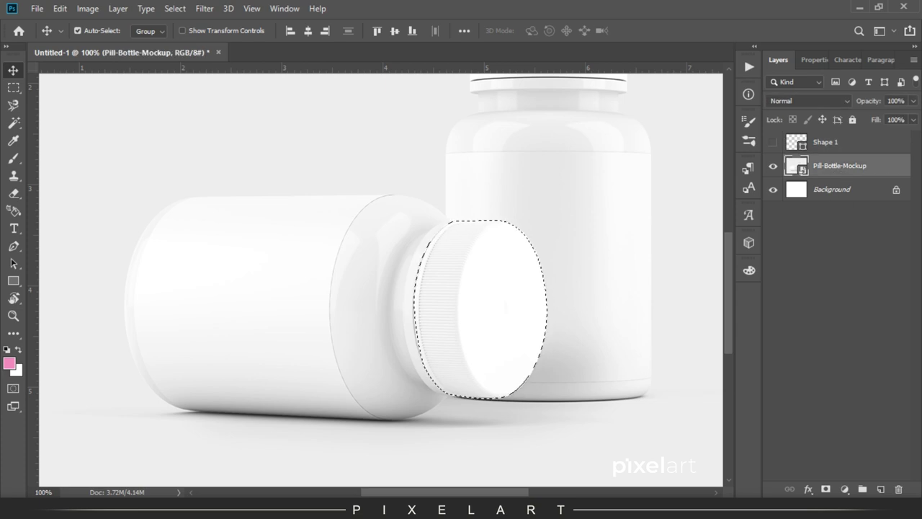
{"action": "left_click", "coordinate": [64, 9]}
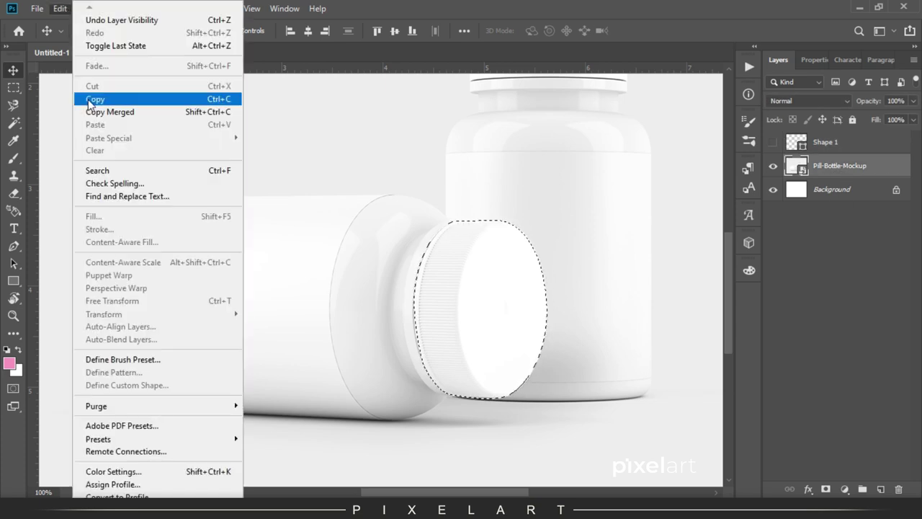
{"action": "left_click", "coordinate": [95, 99]}
{"action": "left_click", "coordinate": [882, 490]}
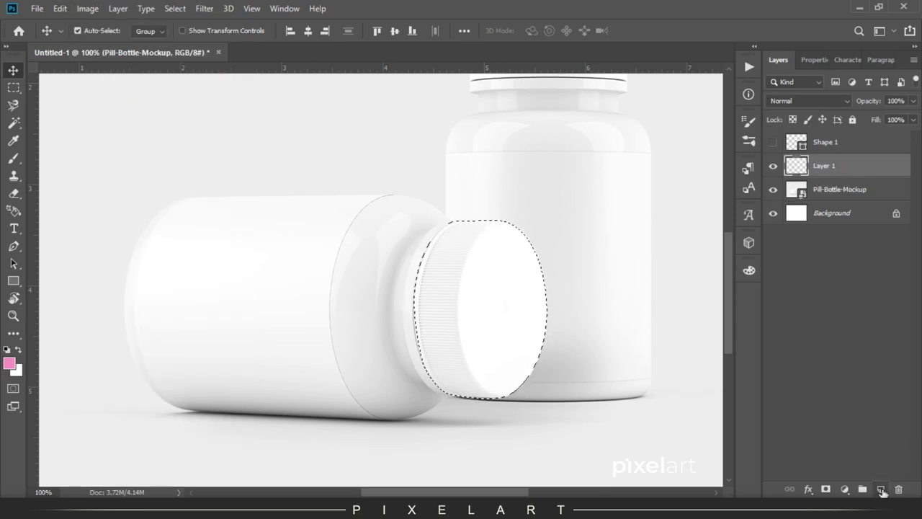
{"action": "left_click", "coordinate": [60, 9]}
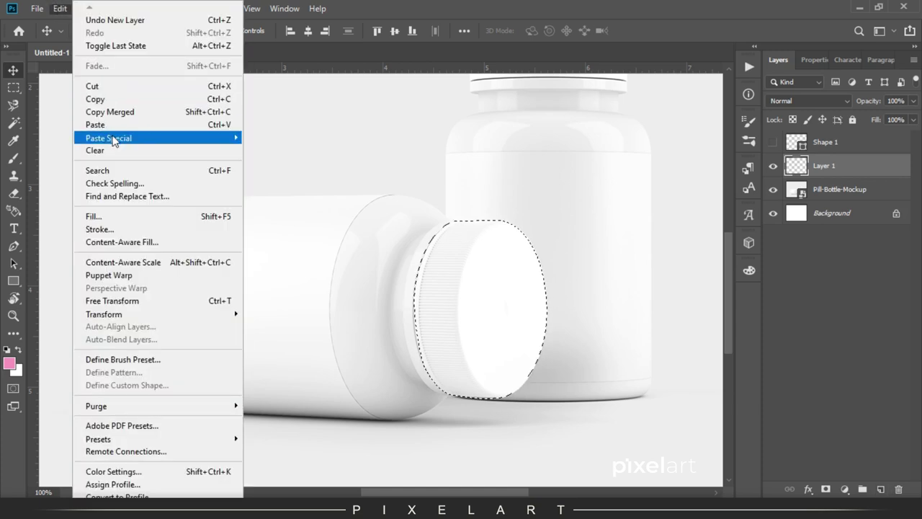
{"action": "left_click", "coordinate": [290, 151]}
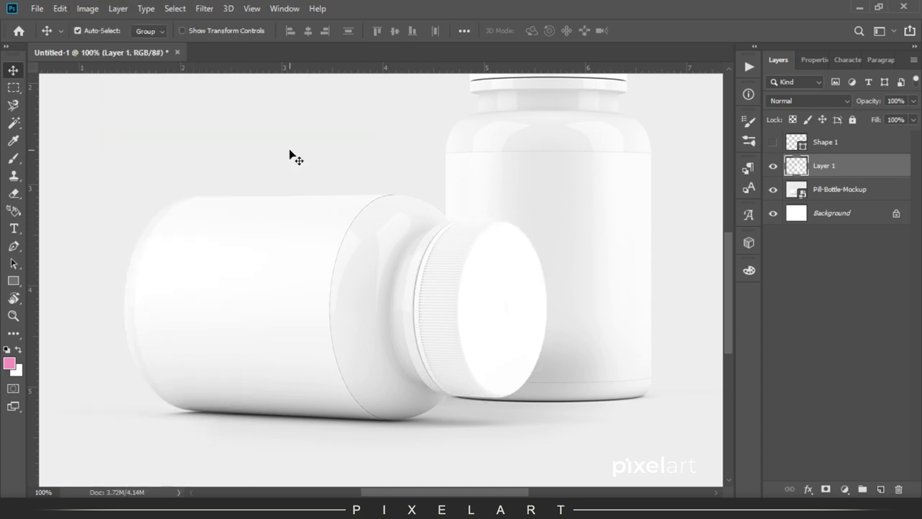
{"action": "left_click", "coordinate": [773, 190]}
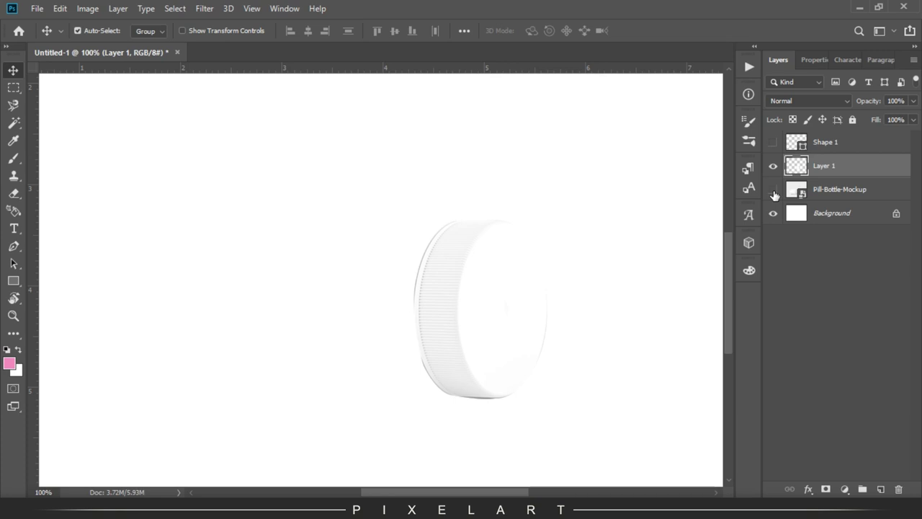
{"action": "left_click", "coordinate": [773, 191]}
{"action": "left_click", "coordinate": [773, 192]}
{"action": "left_click", "coordinate": [774, 192]}
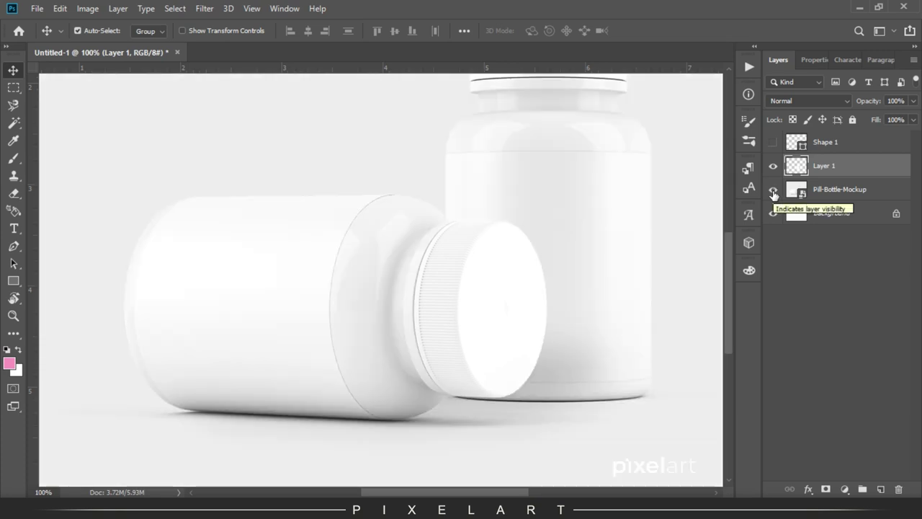
Remove the Shape 1 outline and rename the new cap layer 'bottombottle'.
{"action": "left_click", "coordinate": [15, 281]}
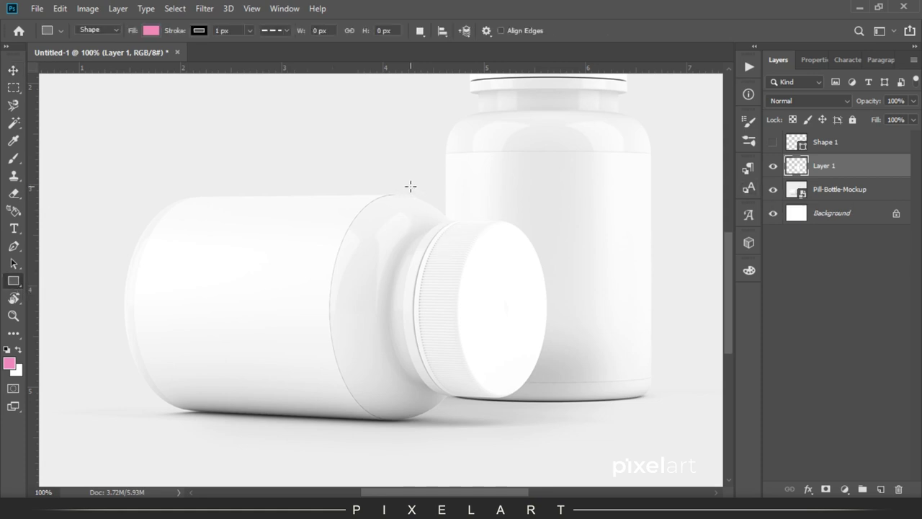
{"action": "left_click", "coordinate": [13, 70]}
{"action": "key", "text": "ctrl+z"}
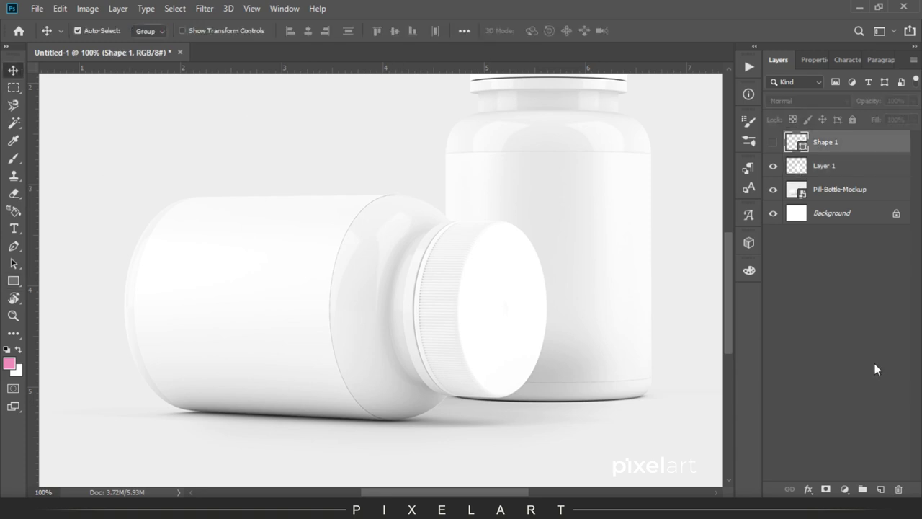
{"action": "key", "text": "ctrl+z"}
{"action": "key", "text": "shift+Down"}
{"action": "key", "text": "shift+Down"}
{"action": "key", "text": "shift+Down"}
{"action": "key", "text": "shift+Down"}
{"action": "key", "text": "shift+Down"}
{"action": "key", "text": "shift+Down"}
{"action": "key", "text": "shift+Down"}
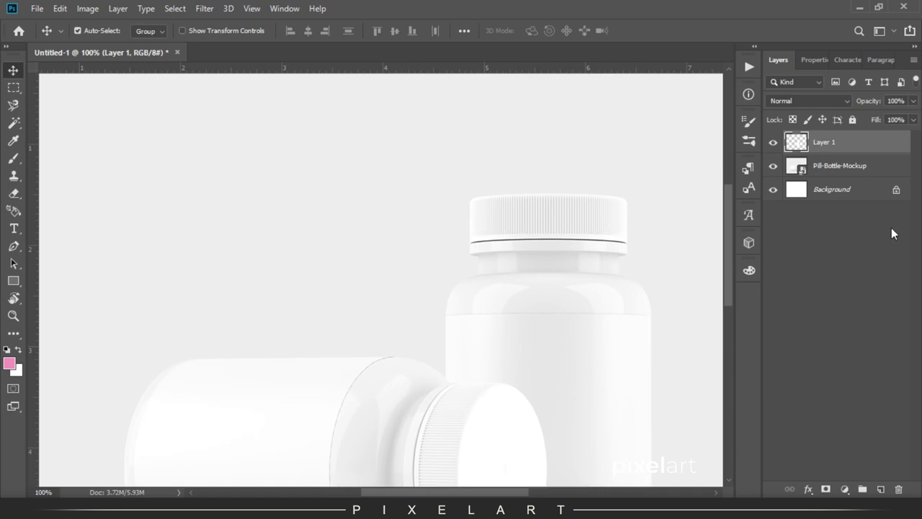
{"action": "double_click", "coordinate": [825, 142]}
{"action": "type", "text": "bottombottle"}
{"action": "key", "text": "Return"}
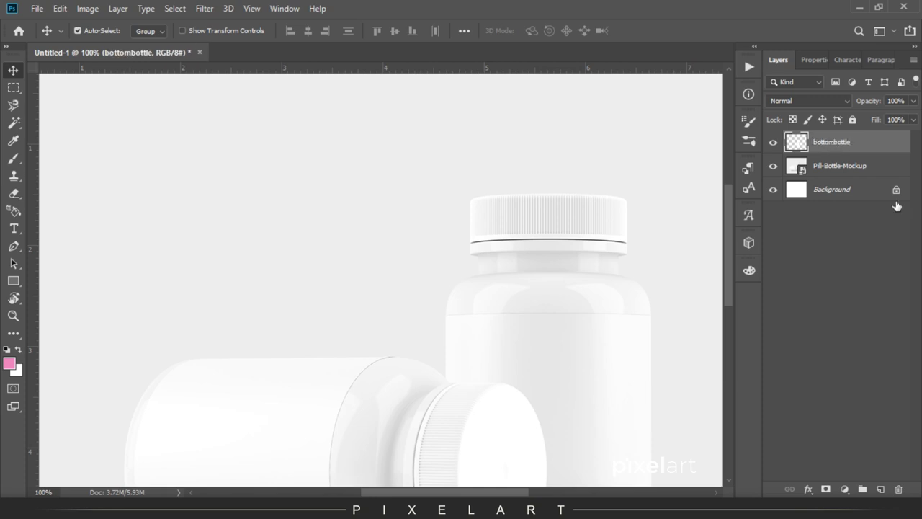
{"action": "left_click", "coordinate": [845, 168]}
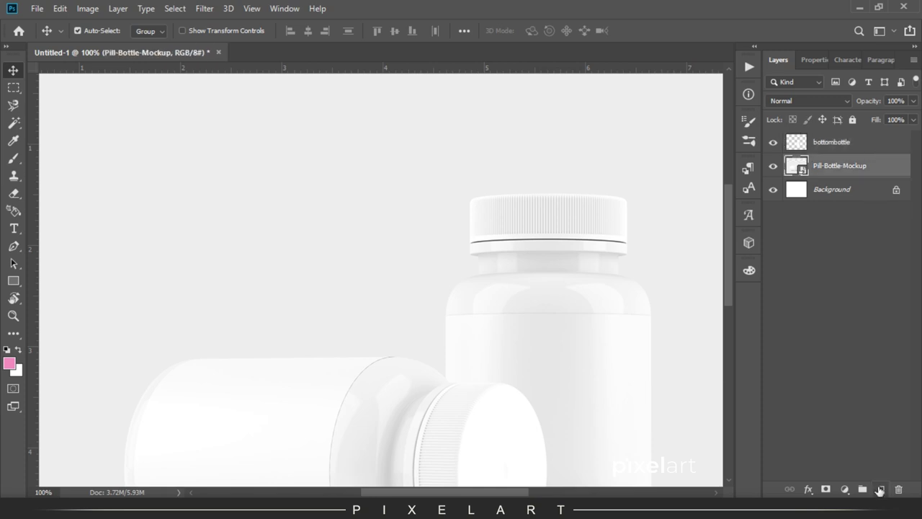
{"action": "key", "text": "ctrl+plus"}
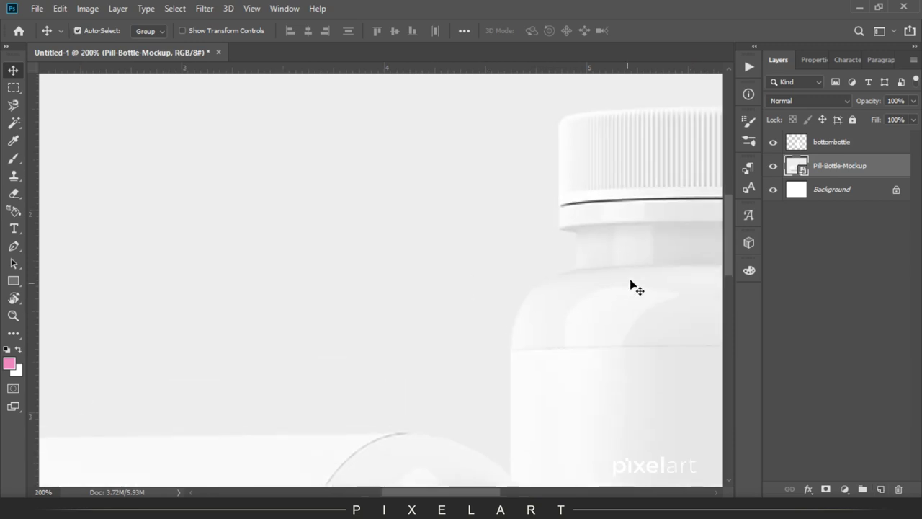
Trace a closed Pen outline around the standing bottle's cap.
{"action": "left_click_drag", "start_coordinate": [632, 286], "coordinate": [346, 351]}
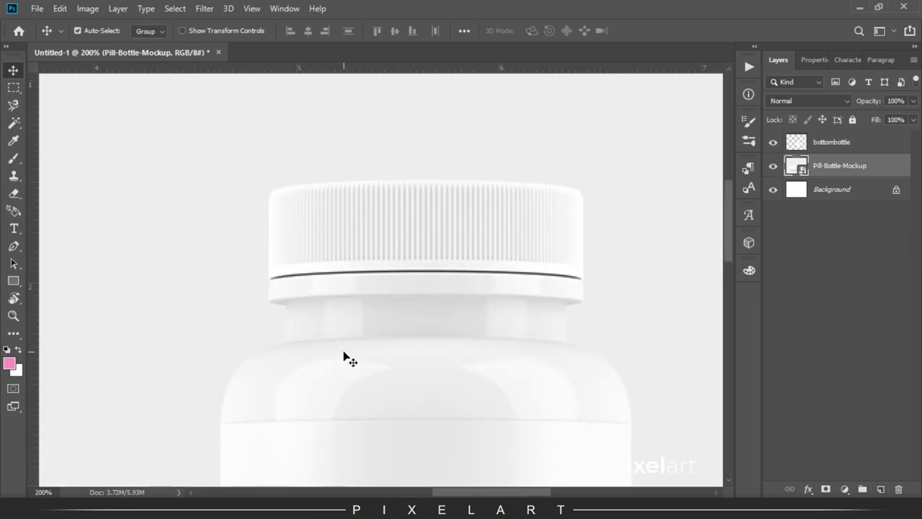
{"action": "key", "text": "p"}
{"action": "left_click", "coordinate": [268, 280]}
{"action": "left_click_drag", "start_coordinate": [339, 273], "coordinate": [376, 273]}
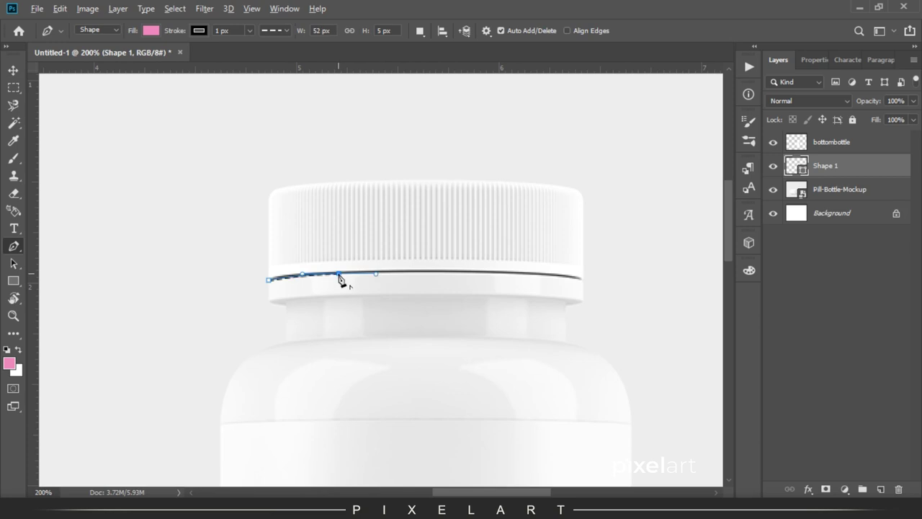
{"action": "left_click", "coordinate": [510, 272]}
{"action": "left_click", "coordinate": [582, 280]}
{"action": "left_click", "coordinate": [582, 204]}
{"action": "left_click_drag", "start_coordinate": [572, 189], "coordinate": [564, 191]}
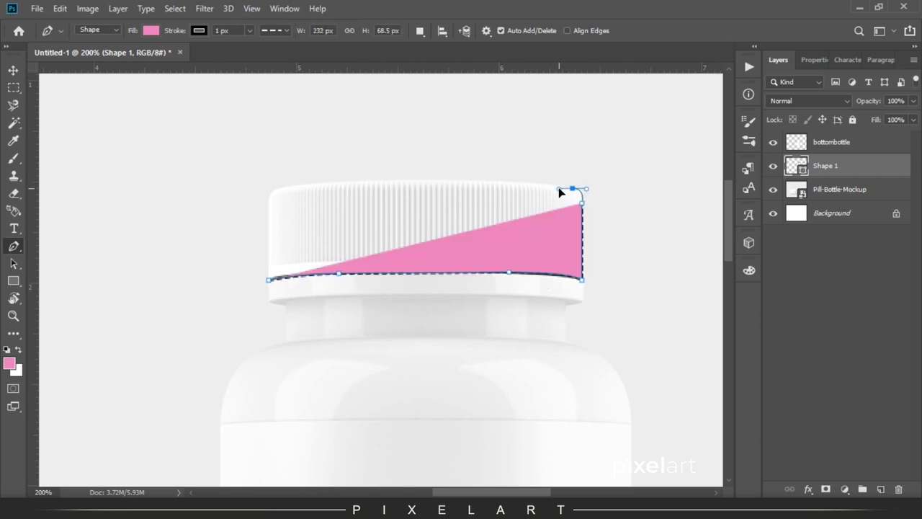
{"action": "left_click_drag", "start_coordinate": [284, 188], "coordinate": [108, 206]}
{"action": "left_click", "coordinate": [283, 187], "text": "alt"}
{"action": "left_click", "coordinate": [269, 209]}
{"action": "left_click_drag", "start_coordinate": [269, 222], "coordinate": [269, 234]}
{"action": "left_click", "coordinate": [269, 279]}
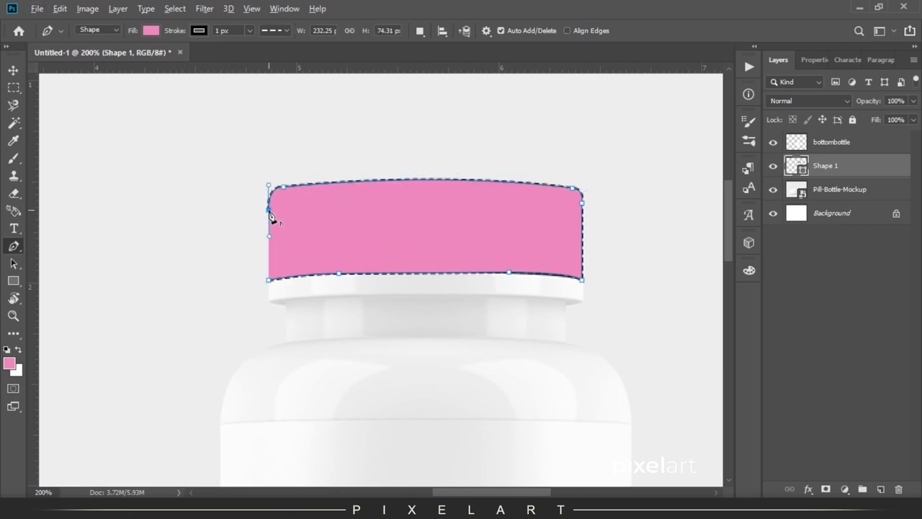
Set the cap shape's fill to none and load its outline as a selection.
{"action": "left_click", "coordinate": [151, 30]}
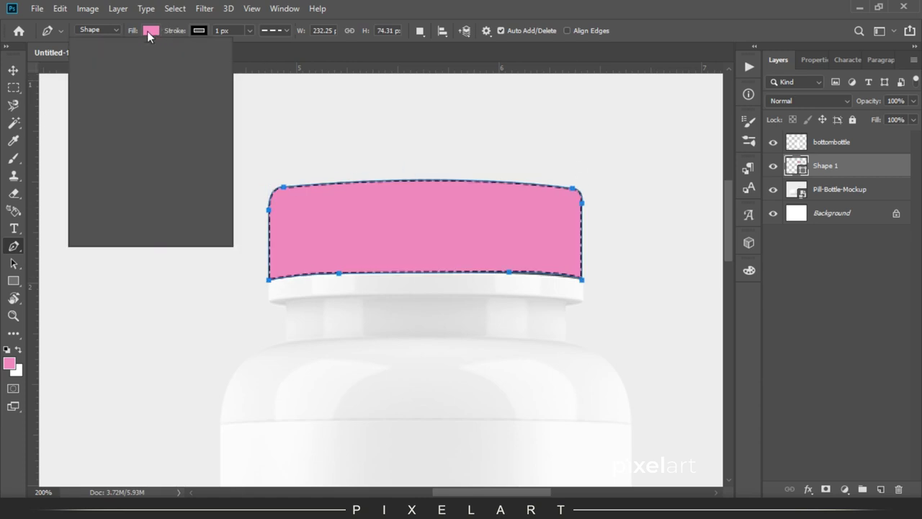
{"action": "left_click", "coordinate": [92, 57]}
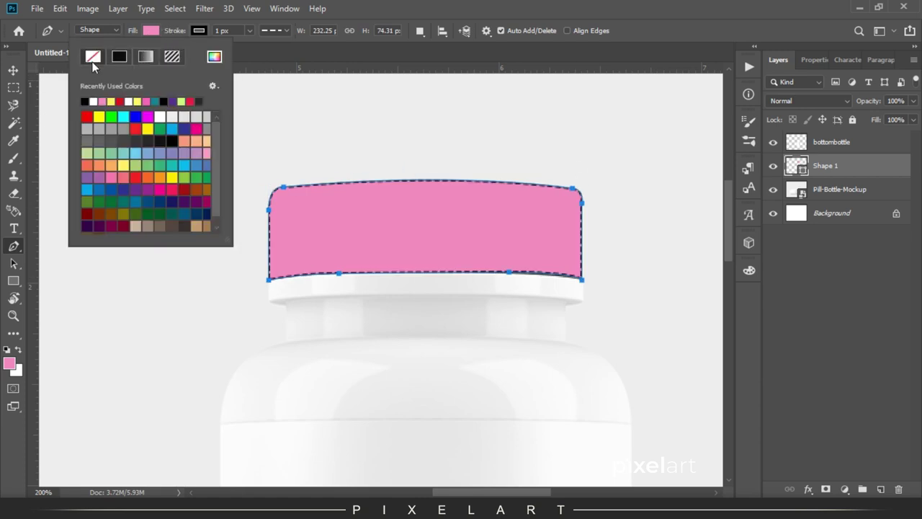
{"action": "left_click", "coordinate": [13, 71]}
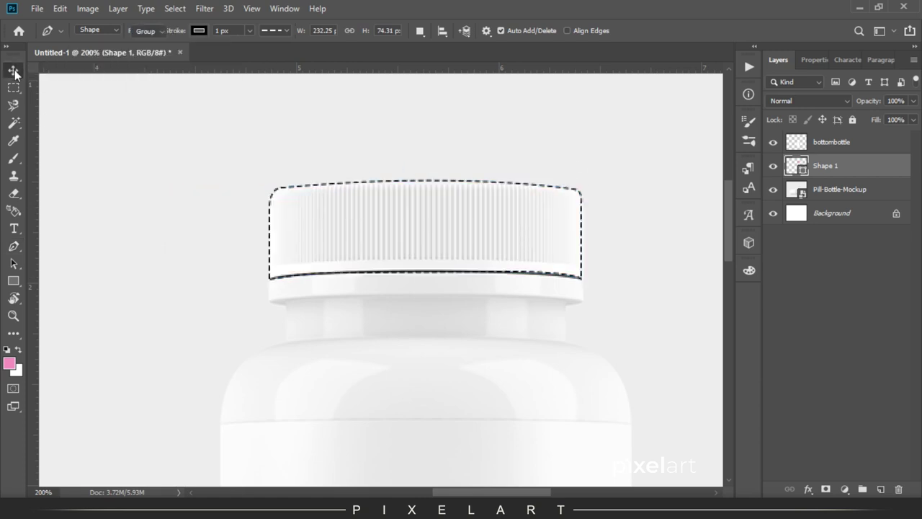
{"action": "left_click", "coordinate": [834, 191]}
{"action": "left_click", "coordinate": [836, 168]}
{"action": "key", "text": "ctrl"}
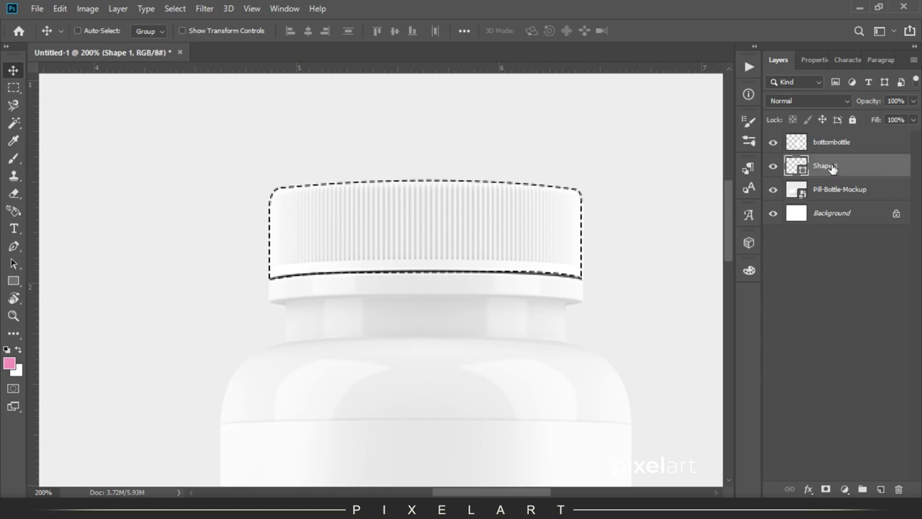
Hide Shape 1, copy the selected cap from the mockup, and paste it in place on a new layer.
{"action": "left_click", "coordinate": [773, 166]}
{"action": "left_click", "coordinate": [829, 189]}
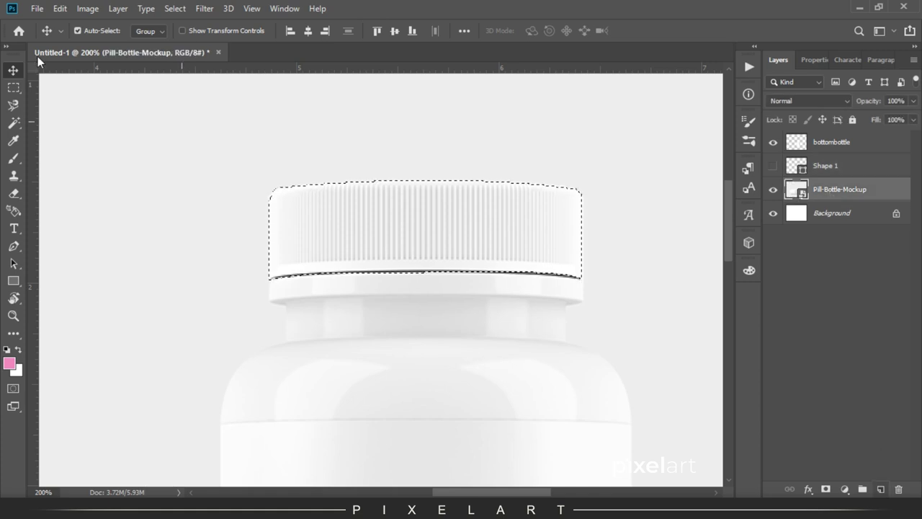
{"action": "left_click", "coordinate": [60, 7]}
{"action": "left_click", "coordinate": [101, 101]}
{"action": "key", "text": "ctrl+v"}
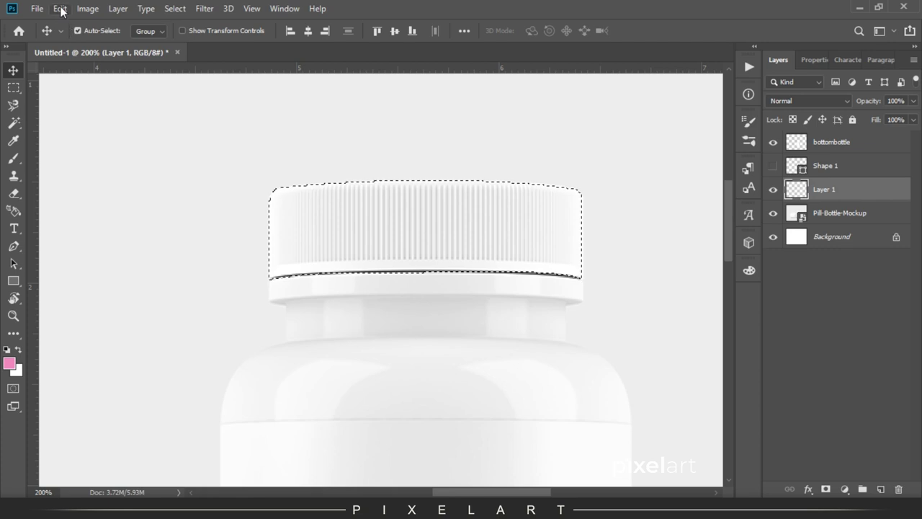
{"action": "left_click", "coordinate": [60, 8]}
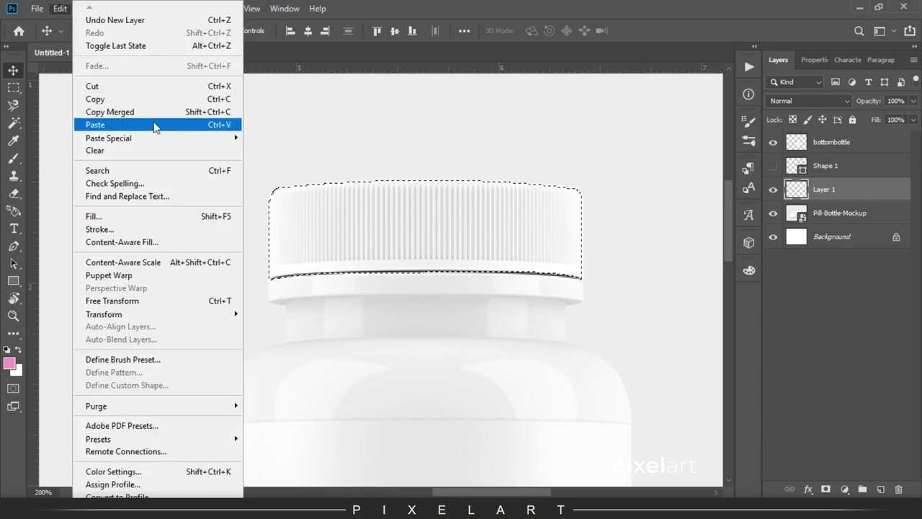
{"action": "mouse_move", "coordinate": [108, 138]}
{"action": "left_click", "coordinate": [308, 153]}
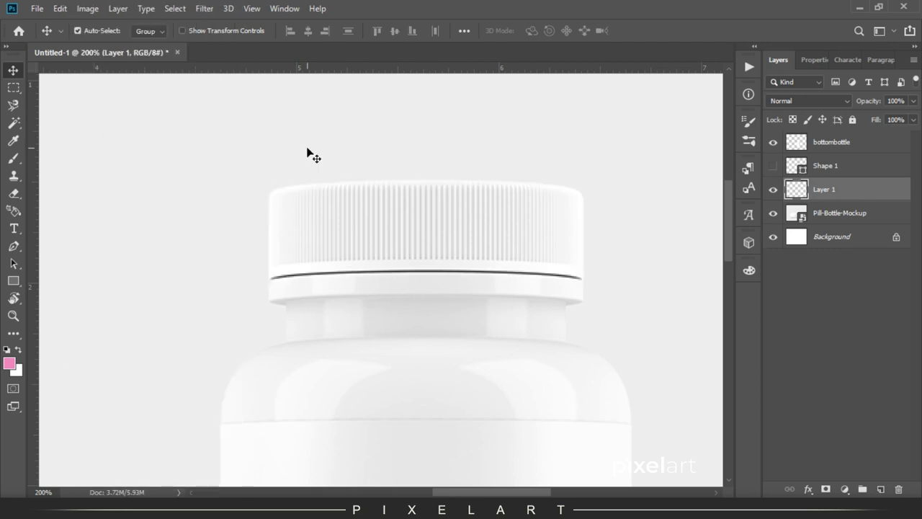
{"action": "left_click", "coordinate": [774, 214]}
{"action": "left_click", "coordinate": [773, 213]}
Move the pasted cap layer to the top of the stack and rename it 'top bottle'.
{"action": "mouse_move", "coordinate": [579, 305]}
{"action": "left_mouse_down"}
{"action": "mouse_move", "coordinate": [490, 249]}
{"action": "mouse_move", "coordinate": [492, 85]}
{"action": "left_mouse_up"}
{"action": "left_click_drag", "start_coordinate": [487, 465], "coordinate": [488, 126]}
{"action": "key", "text": "ctrl+minus"}
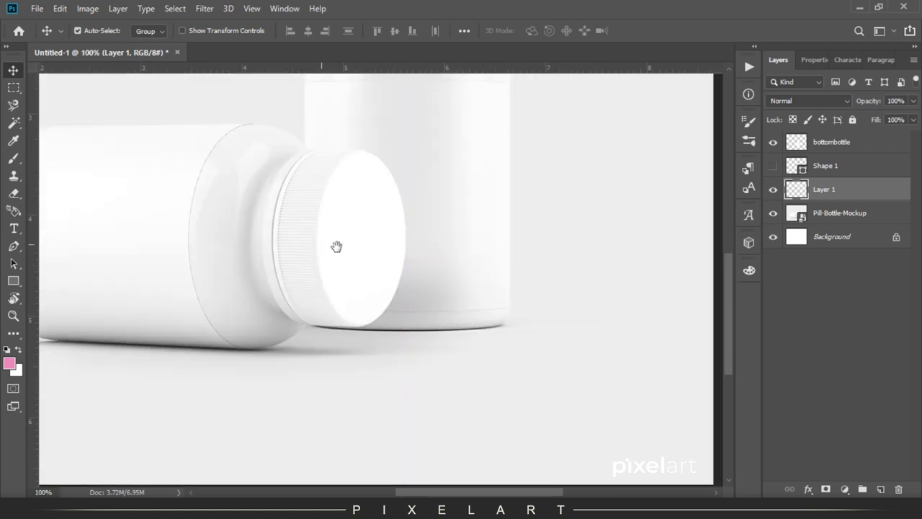
{"action": "left_click_drag", "start_coordinate": [337, 247], "coordinate": [535, 264]}
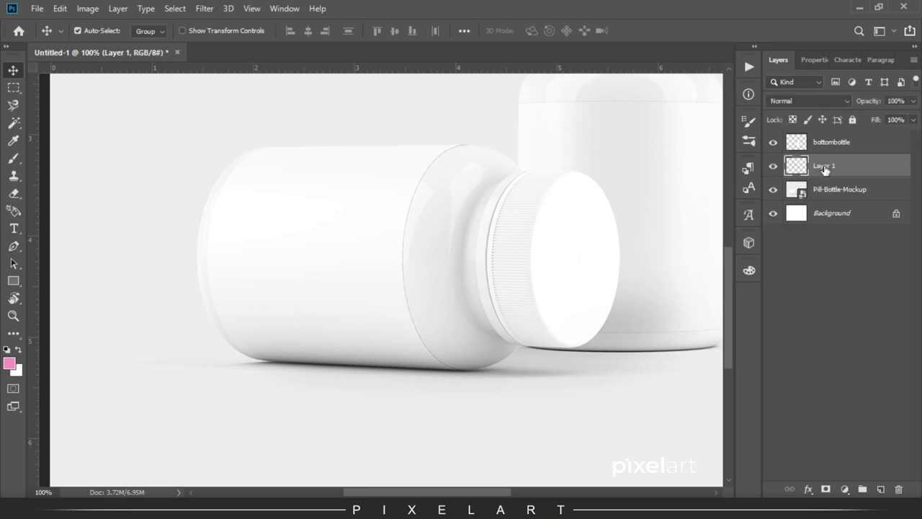
{"action": "mouse_move", "coordinate": [829, 168]}
{"action": "left_mouse_down"}
{"action": "mouse_move", "coordinate": [842, 130]}
{"action": "mouse_move", "coordinate": [834, 142]}
{"action": "left_mouse_up"}
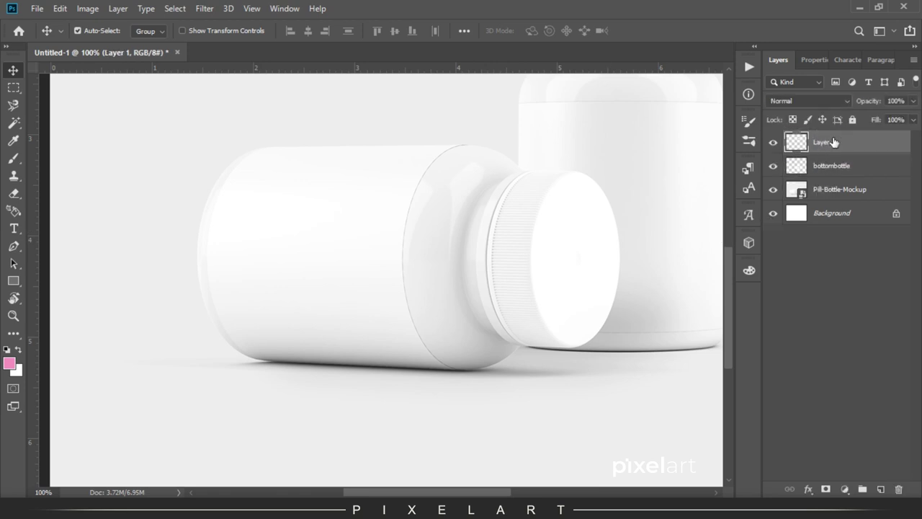
{"action": "double_click", "coordinate": [823, 143]}
{"action": "type", "text": "top bottle"}
{"action": "key", "text": "Return"}
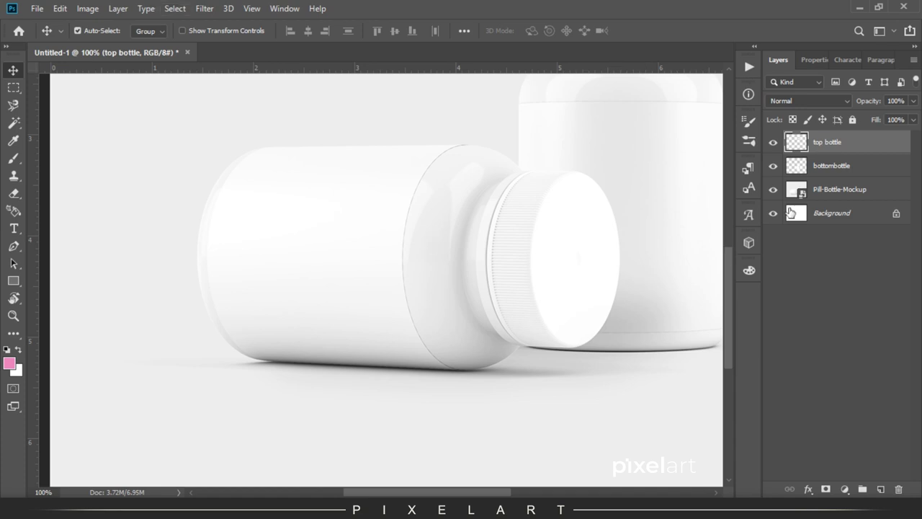
{"action": "left_click", "coordinate": [820, 194]}
{"action": "left_click_drag", "start_coordinate": [442, 253], "coordinate": [432, 291]}
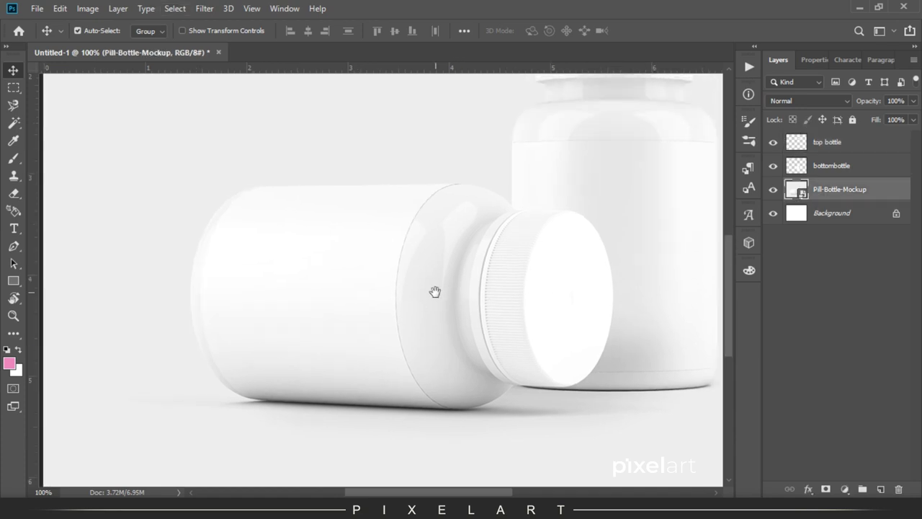
Begin an unfilled Pen outline of the lying bottle's body along its top seam and bottom edge.
{"action": "key", "text": "ctrl+plus"}
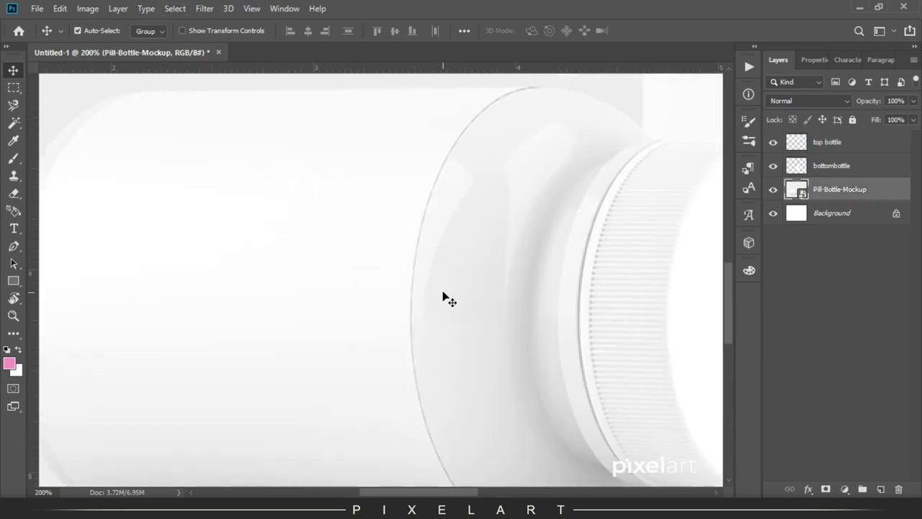
{"action": "key", "text": "ctrl+minus"}
{"action": "key", "text": "p"}
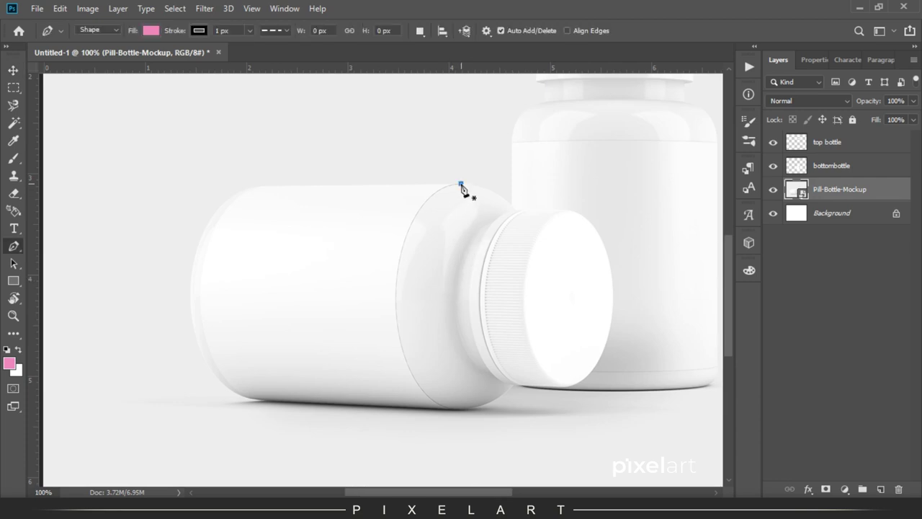
{"action": "left_click", "coordinate": [462, 184]}
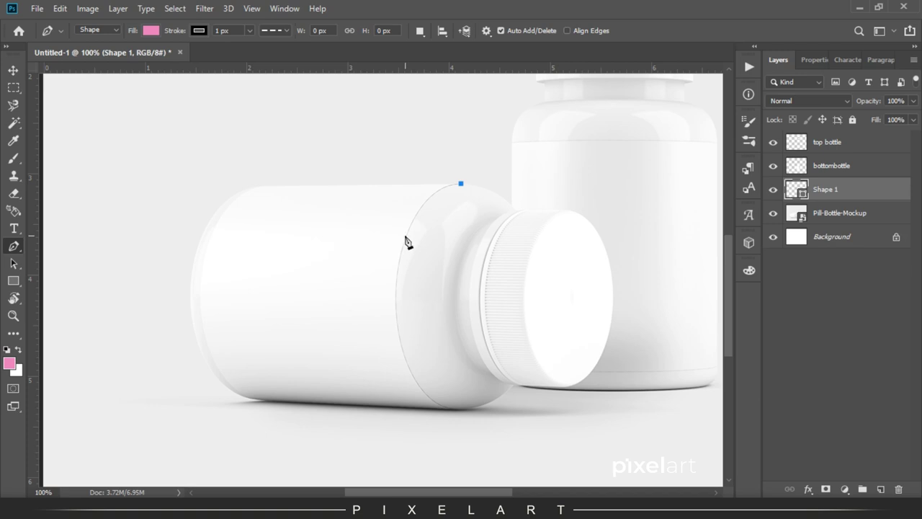
{"action": "left_click_drag", "start_coordinate": [408, 232], "coordinate": [387, 281]}
{"action": "left_click_drag", "start_coordinate": [398, 333], "coordinate": [407, 395]}
{"action": "left_click", "coordinate": [151, 30]}
{"action": "left_click", "coordinate": [77, 54]}
{"action": "left_click", "coordinate": [455, 422]}
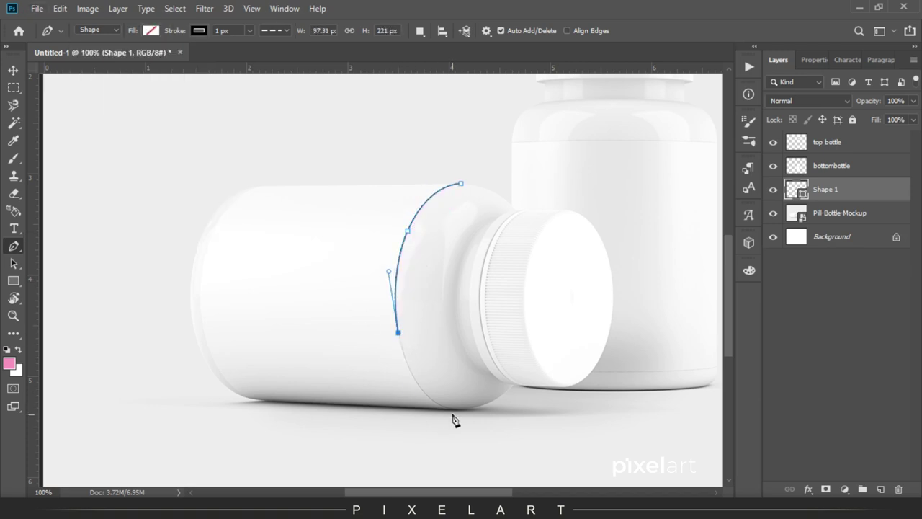
{"action": "left_click_drag", "start_coordinate": [454, 408], "coordinate": [495, 419]}
Continue the body outline around the bottle's left end and close it at the start point.
{"action": "key", "text": "ctrl+plus"}
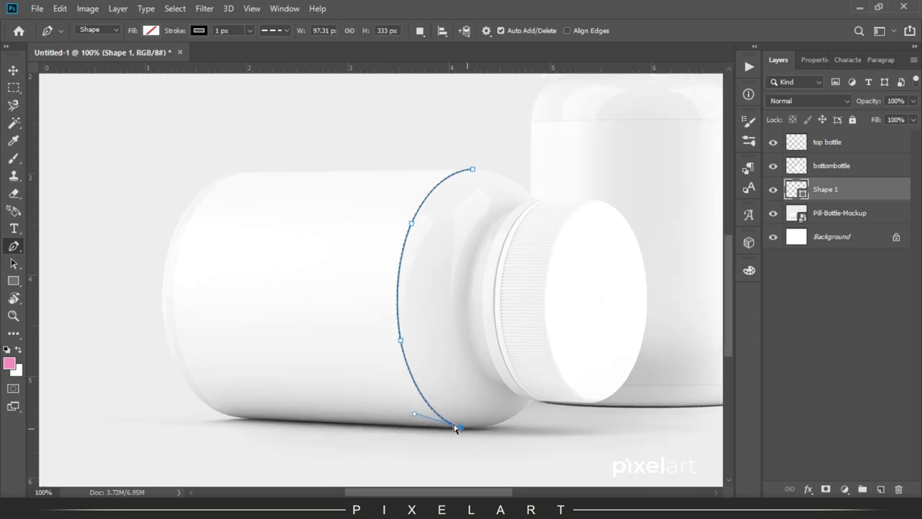
{"action": "left_click", "coordinate": [239, 160]}
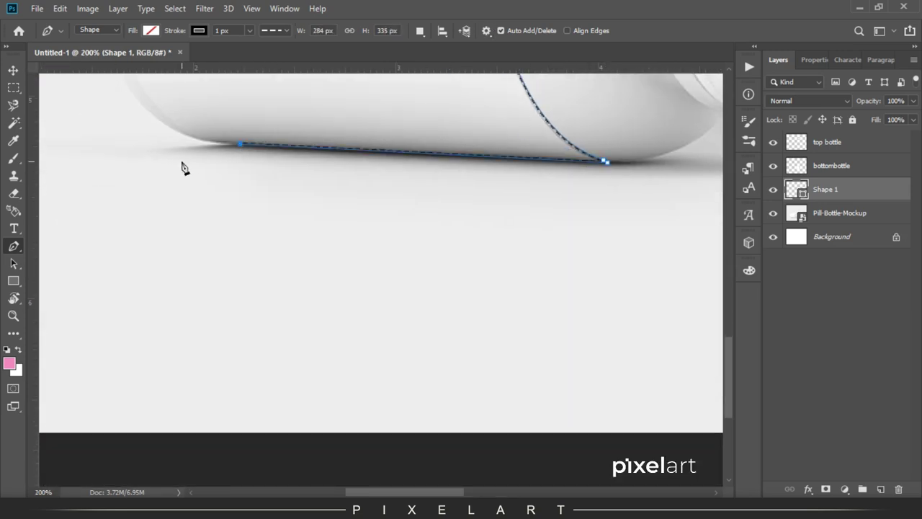
{"action": "left_click_drag", "start_coordinate": [199, 164], "coordinate": [436, 222]}
{"action": "left_click_drag", "start_coordinate": [366, 160], "coordinate": [382, 254]}
{"action": "mouse_move", "coordinate": [374, 216]}
{"action": "left_mouse_down"}
{"action": "mouse_move", "coordinate": [338, 130]}
{"action": "mouse_move", "coordinate": [408, 363]}
{"action": "left_mouse_up"}
{"action": "left_click_drag", "start_coordinate": [387, 228], "coordinate": [420, 136]}
{"action": "left_click_drag", "start_coordinate": [424, 211], "coordinate": [400, 318]}
{"action": "left_click_drag", "start_coordinate": [462, 217], "coordinate": [534, 195]}
{"action": "left_click", "coordinate": [463, 218], "text": "alt"}
{"action": "left_click_drag", "start_coordinate": [635, 233], "coordinate": [290, 321]}
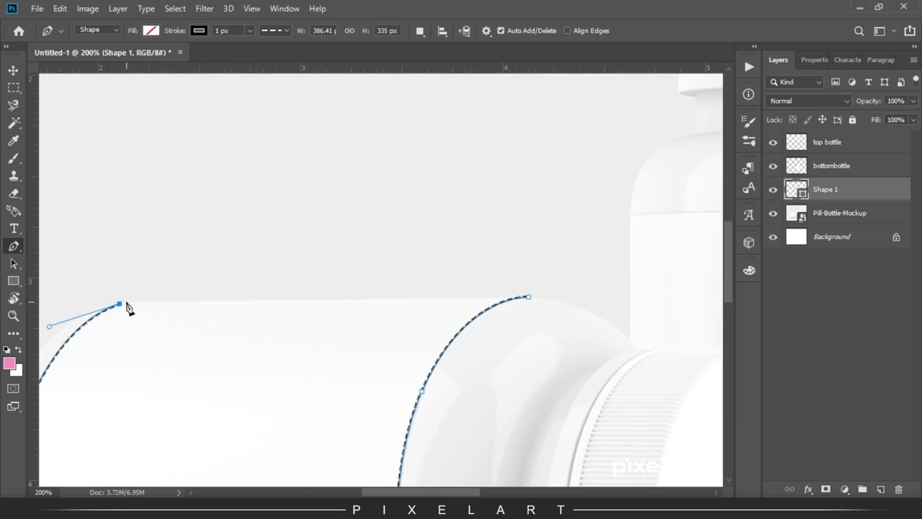
{"action": "left_click", "coordinate": [528, 297]}
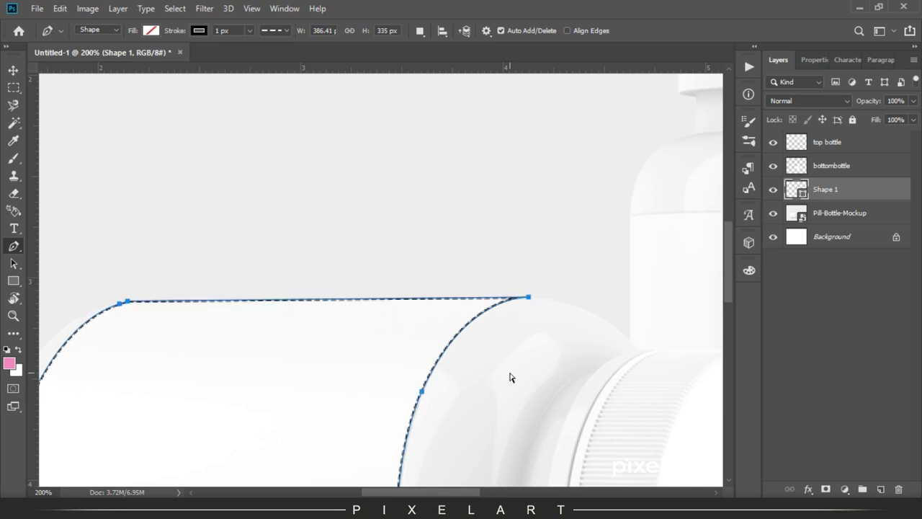
Load the body outline as a selection, hide Shape 1, and select the mockup layer.
{"action": "key", "text": "ctrl+1"}
{"action": "left_click", "coordinate": [773, 189]}
{"action": "left_click", "coordinate": [839, 213]}
{"action": "left_click", "coordinate": [60, 8]}
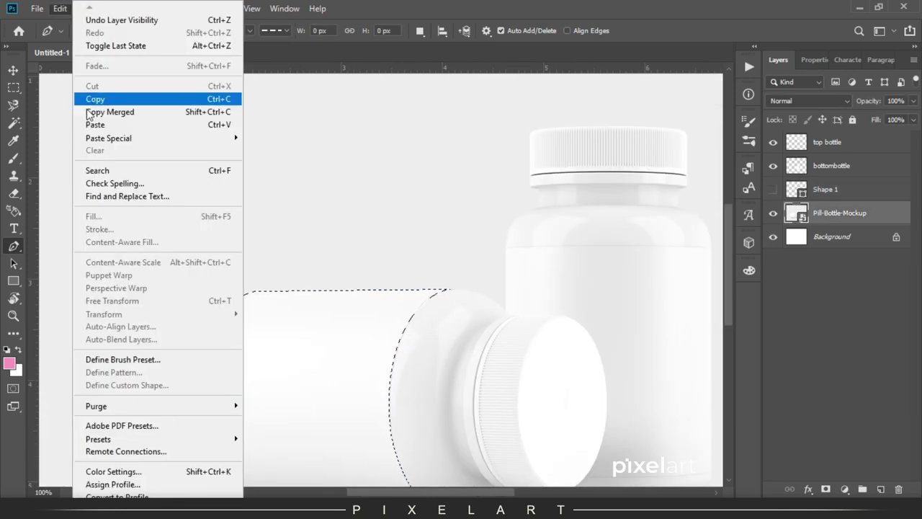
Copy the selected bottle body and paste it in place on a new layer.
{"action": "left_click", "coordinate": [113, 101]}
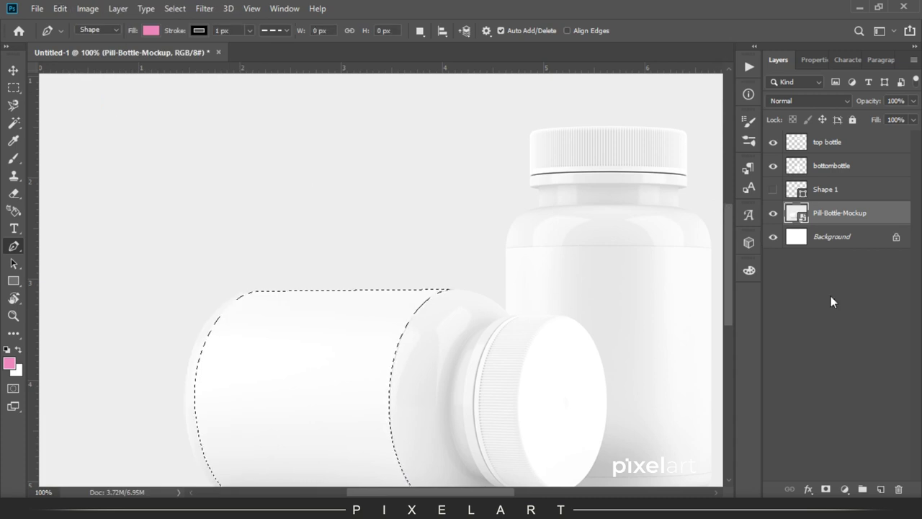
{"action": "key", "text": "ctrl+v"}
{"action": "left_click", "coordinate": [60, 8]}
{"action": "mouse_move", "coordinate": [109, 137]}
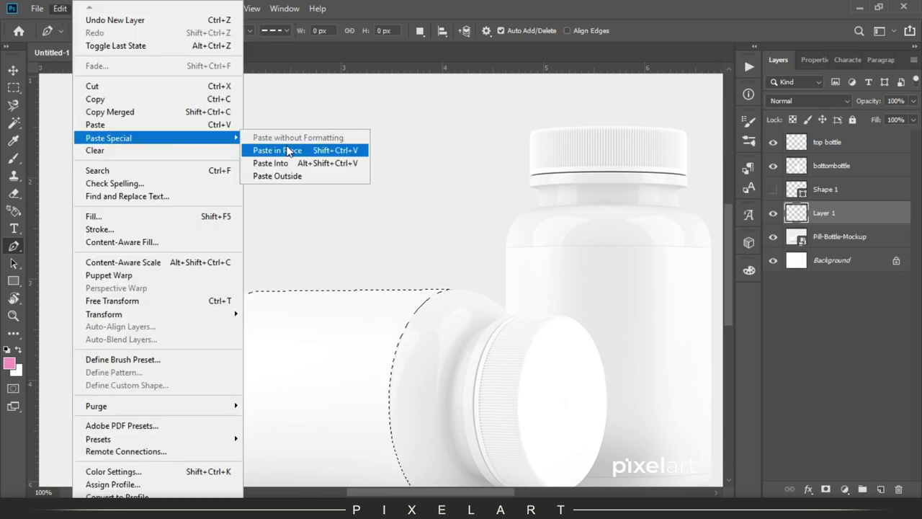
{"action": "left_click", "coordinate": [281, 150]}
{"action": "key", "text": "v"}
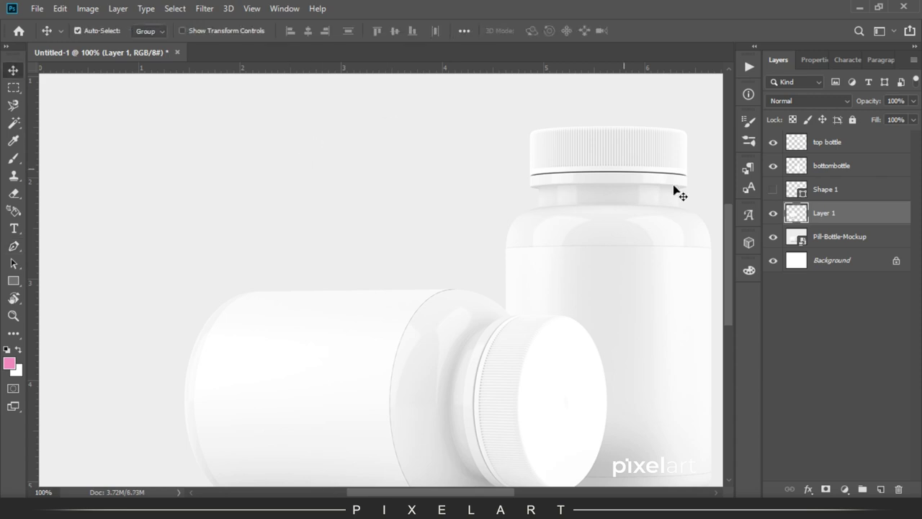
{"action": "left_click", "coordinate": [773, 237]}
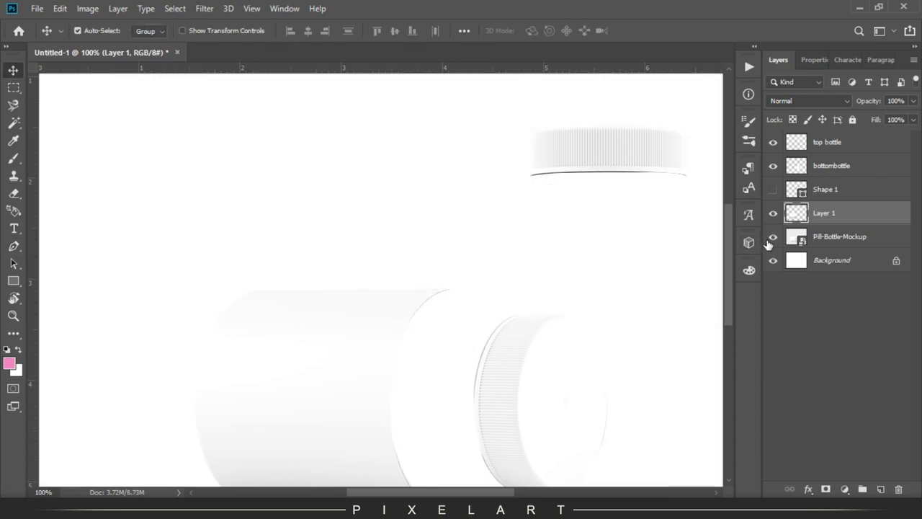
{"action": "left_click", "coordinate": [771, 238]}
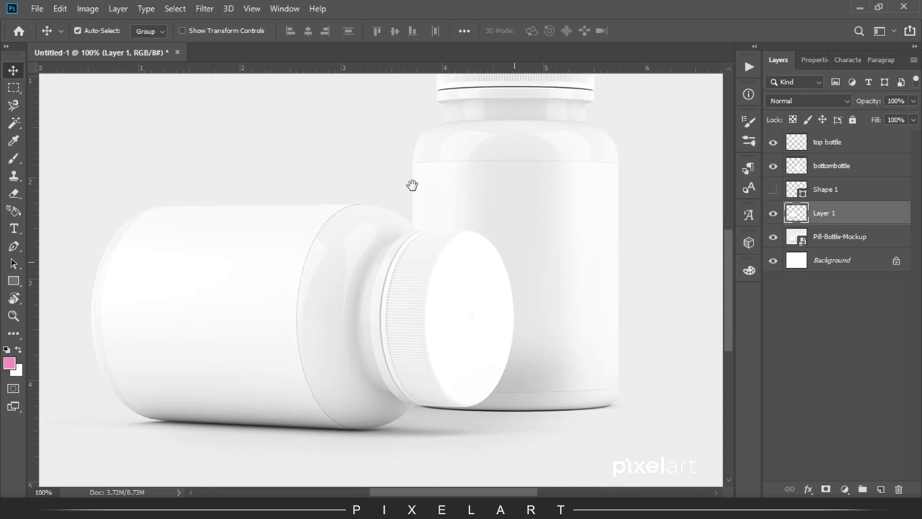
Rename the body layer 'bottom label' and delete the leftover Shape 1 layer.
{"action": "left_click_drag", "start_coordinate": [528, 250], "coordinate": [407, 195]}
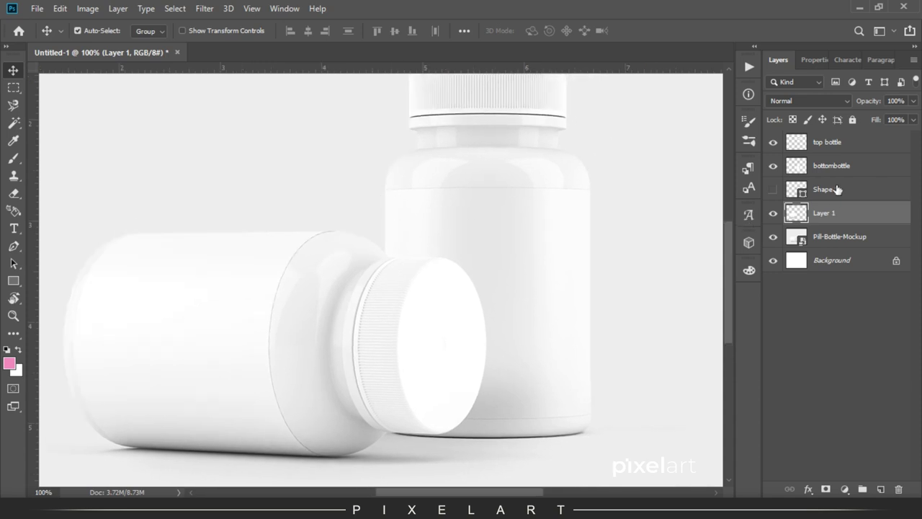
{"action": "double_click", "coordinate": [833, 167]}
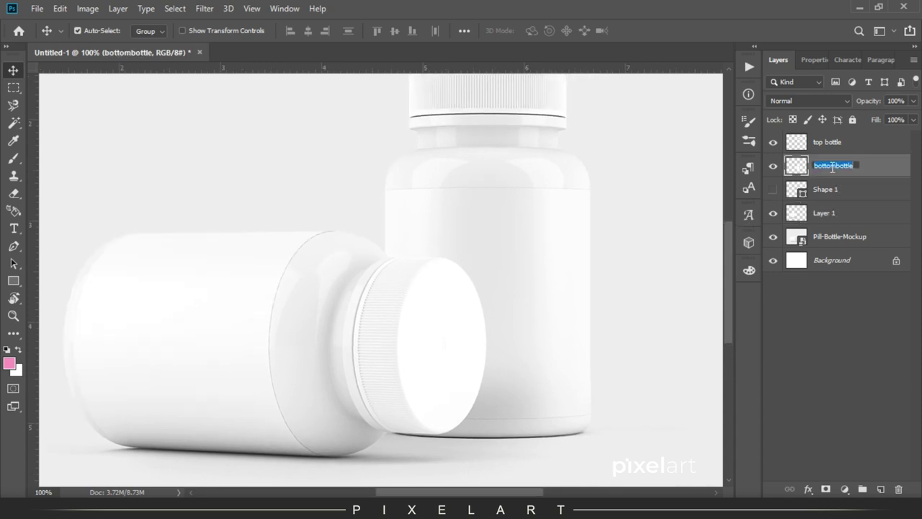
{"action": "double_click", "coordinate": [827, 214]}
{"action": "type", "text": "bottom label"}
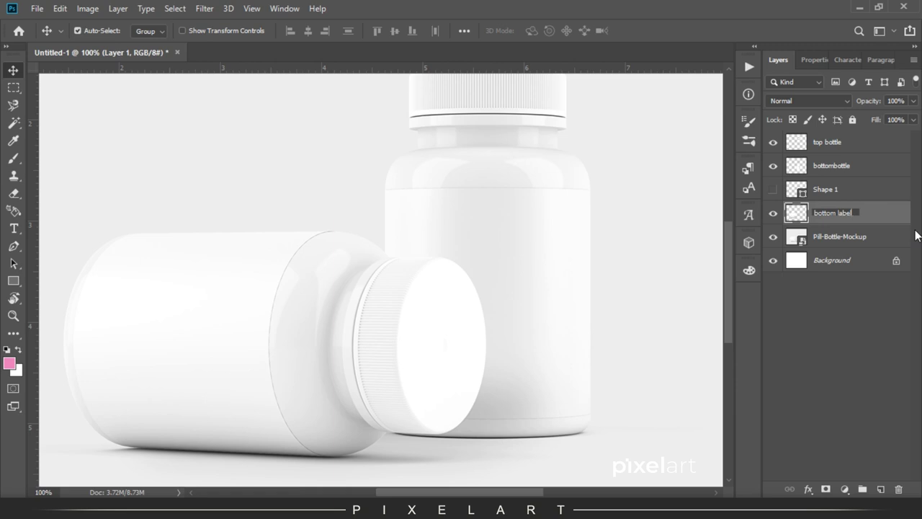
{"action": "key", "text": "Return"}
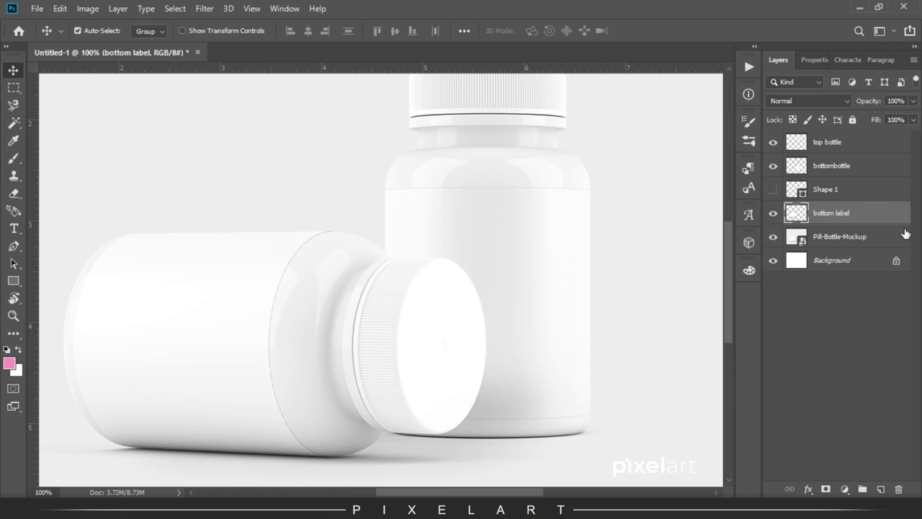
{"action": "left_click", "coordinate": [854, 196]}
{"action": "key", "text": "Delete"}
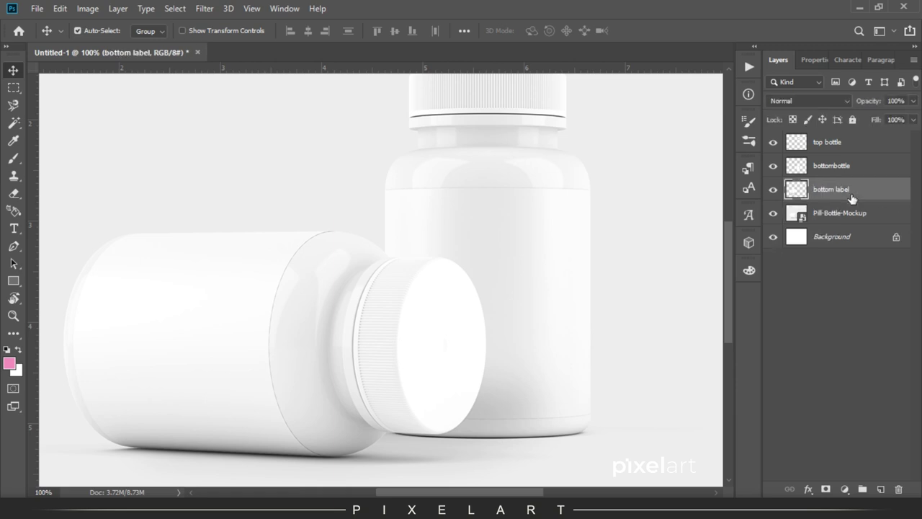
{"action": "left_click", "coordinate": [848, 214]}
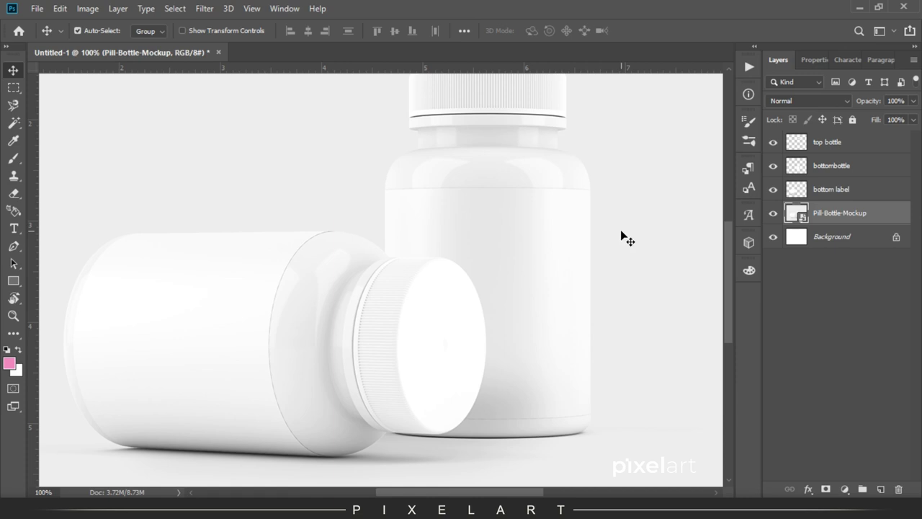
Start a no-fill Pen shape outlining the standing bottle's label area along its top edge.
{"action": "key", "text": "ctrl+plus"}
{"action": "left_click_drag", "start_coordinate": [453, 241], "coordinate": [399, 352]}
{"action": "key", "text": "p"}
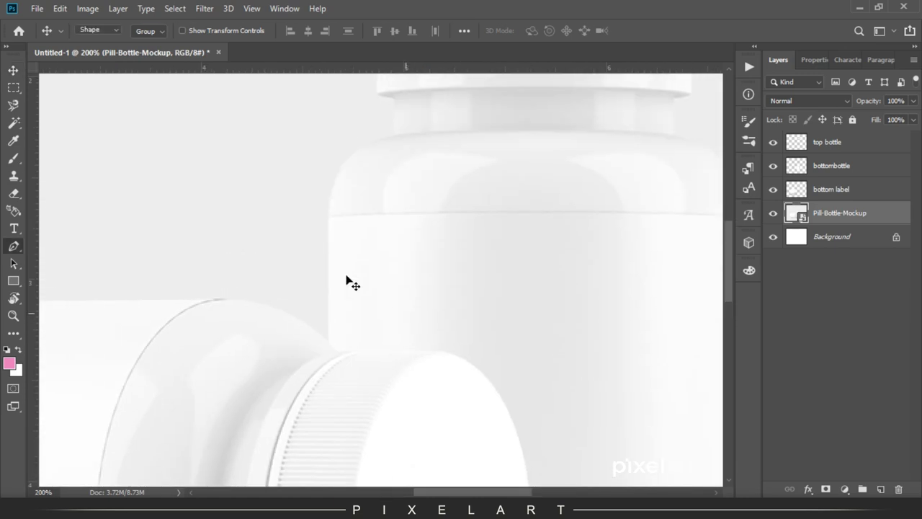
{"action": "left_click", "coordinate": [328, 338]}
{"action": "left_click", "coordinate": [328, 215]}
{"action": "mouse_move", "coordinate": [540, 211]}
{"action": "left_mouse_down"}
{"action": "mouse_move", "coordinate": [568, 215]}
{"action": "mouse_move", "coordinate": [548, 214]}
{"action": "left_mouse_up"}
{"action": "left_click", "coordinate": [151, 30]}
{"action": "left_click", "coordinate": [78, 55]}
{"action": "left_click_drag", "start_coordinate": [636, 233], "coordinate": [404, 207]}
{"action": "left_click_drag", "start_coordinate": [510, 189], "coordinate": [516, 192]}
Curve the outline along the bottle's bottom and around the lying bottle's cap, then close it.
{"action": "scroll", "coordinate": [534, 288], "scroll_direction": "down", "scroll_amount": 5}
{"action": "left_click", "coordinate": [523, 336]}
{"action": "left_click_drag", "start_coordinate": [274, 350], "coordinate": [61, 344]}
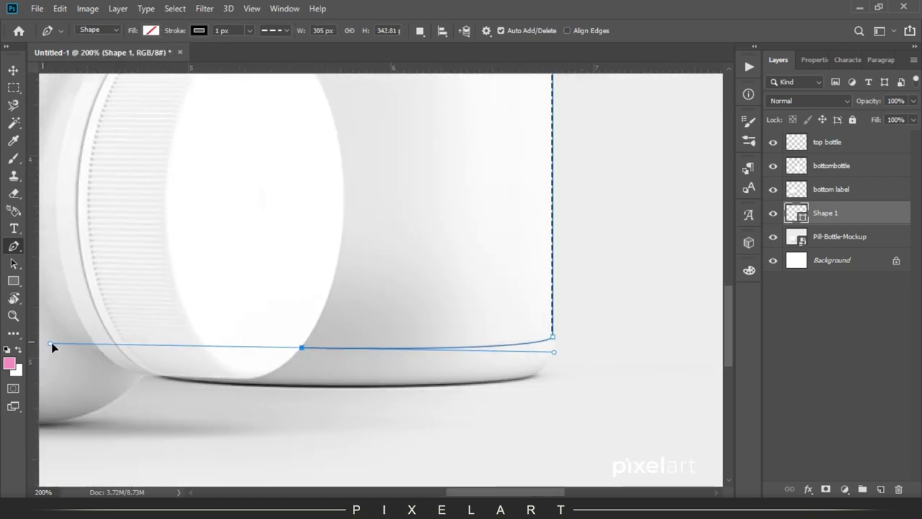
{"action": "scroll", "coordinate": [301, 353], "scroll_direction": "up", "scroll_amount": 3}
{"action": "left_click_drag", "start_coordinate": [376, 310], "coordinate": [374, 272]}
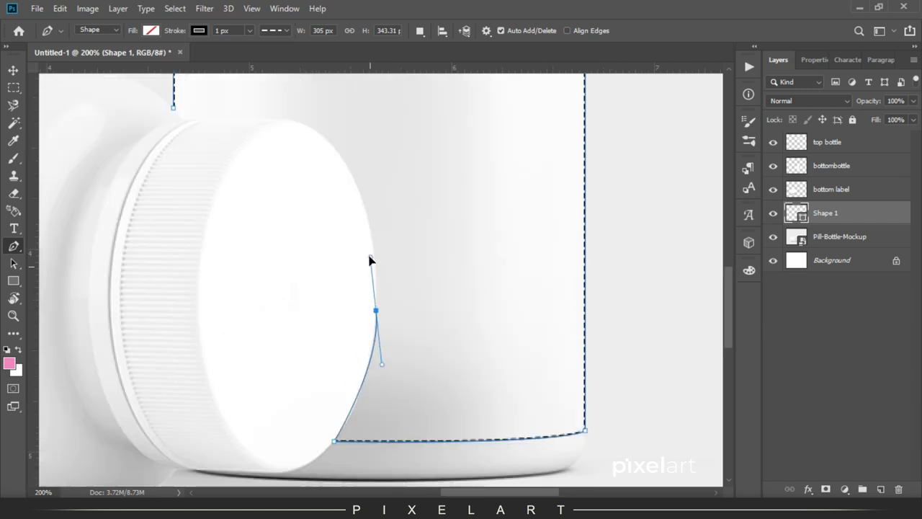
{"action": "left_click_drag", "start_coordinate": [355, 183], "coordinate": [329, 128]}
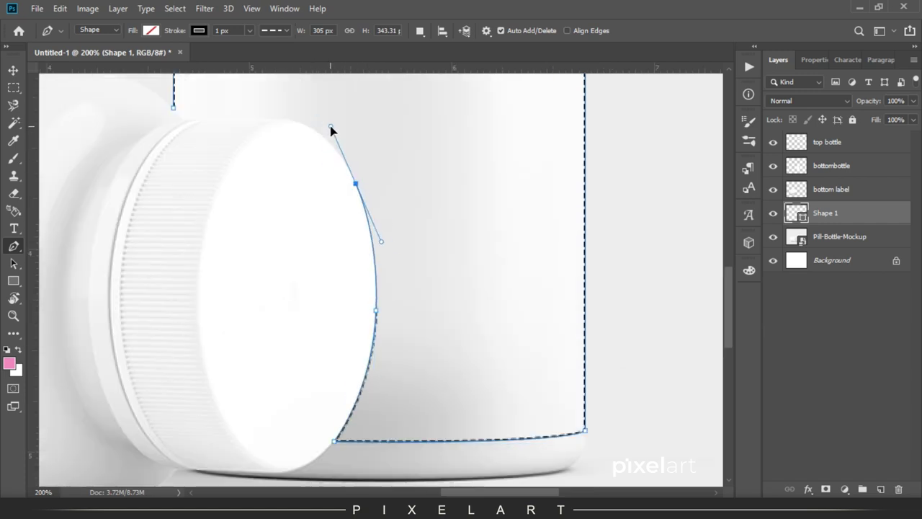
{"action": "scroll", "coordinate": [346, 226], "scroll_direction": "up", "scroll_amount": 3}
{"action": "left_click_drag", "start_coordinate": [339, 213], "coordinate": [295, 206]}
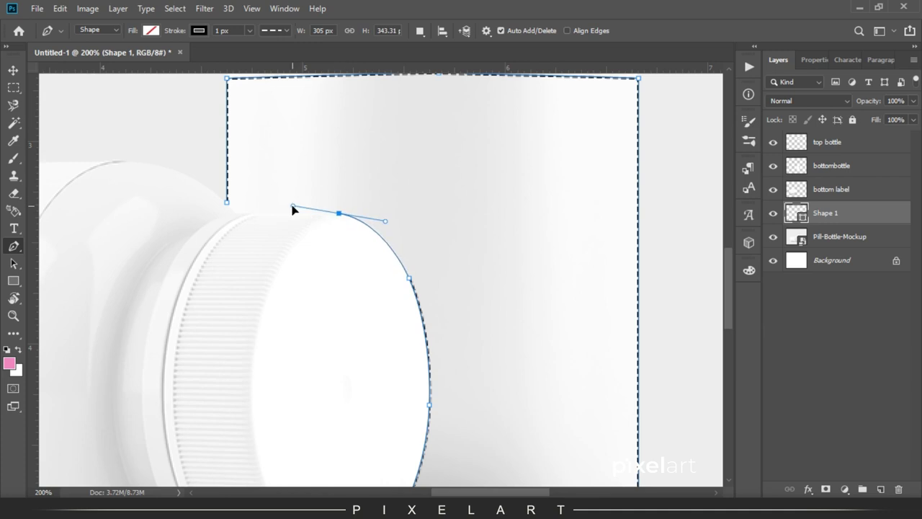
{"action": "left_click", "coordinate": [338, 214], "text": "alt"}
{"action": "left_click_drag", "start_coordinate": [227, 202], "coordinate": [228, 186]}
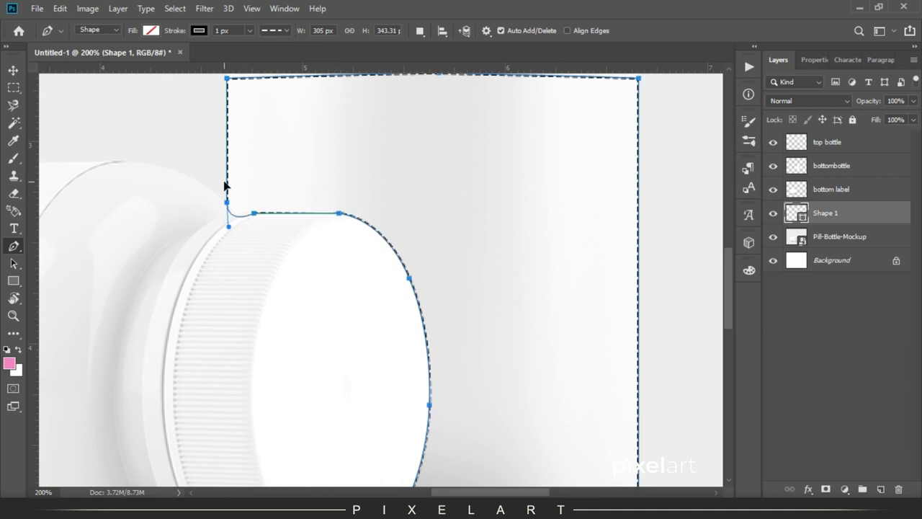
{"action": "key", "text": "Return"}
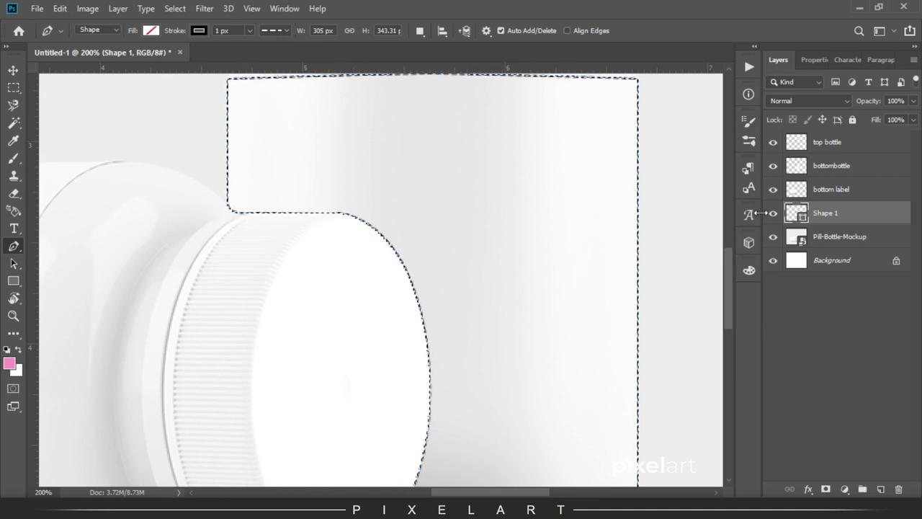
Hide Shape 1, copy the selected mockup area, and create new Layer 1.
{"action": "left_click", "coordinate": [773, 213]}
{"action": "left_click", "coordinate": [831, 236]}
{"action": "left_click", "coordinate": [60, 8]}
{"action": "left_click", "coordinate": [93, 97]}
{"action": "key", "text": "ctrl+shift+alt+n"}
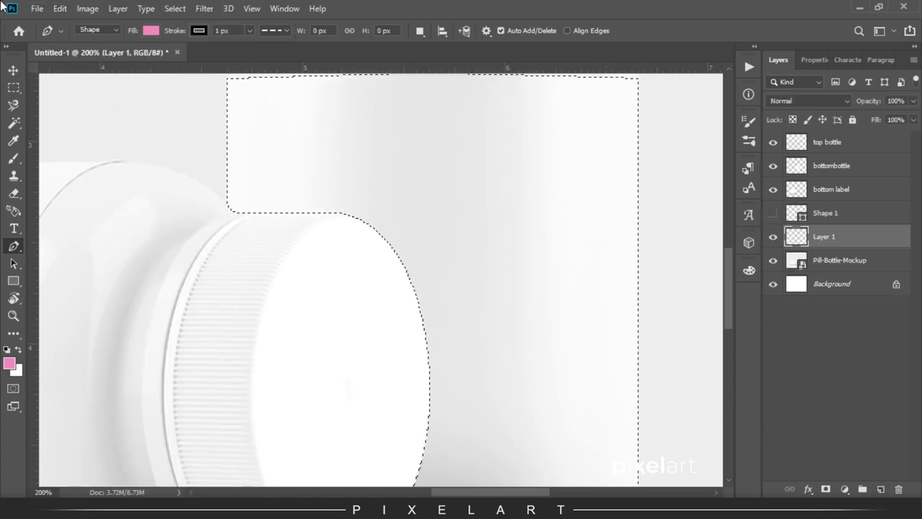
Delete the hidden Shape 1 outline layer.
{"action": "left_click", "coordinate": [59, 7]}
{"action": "left_click", "coordinate": [274, 157]}
{"action": "left_click", "coordinate": [847, 215]}
{"action": "key", "text": "Delete"}
Rename Layer 1 to 'top label' and move it to the top of the stack.
{"action": "left_click", "coordinate": [829, 142]}
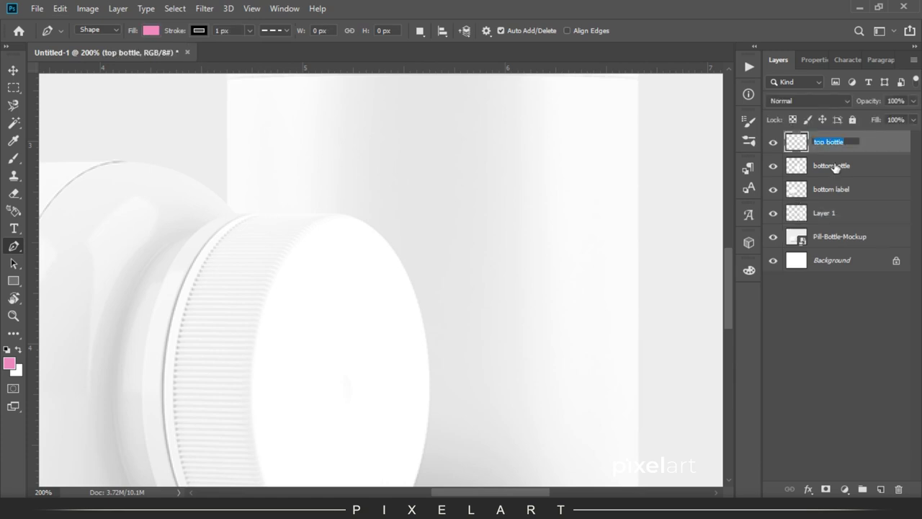
{"action": "double_click", "coordinate": [829, 214]}
{"action": "type", "text": "top bottle"}
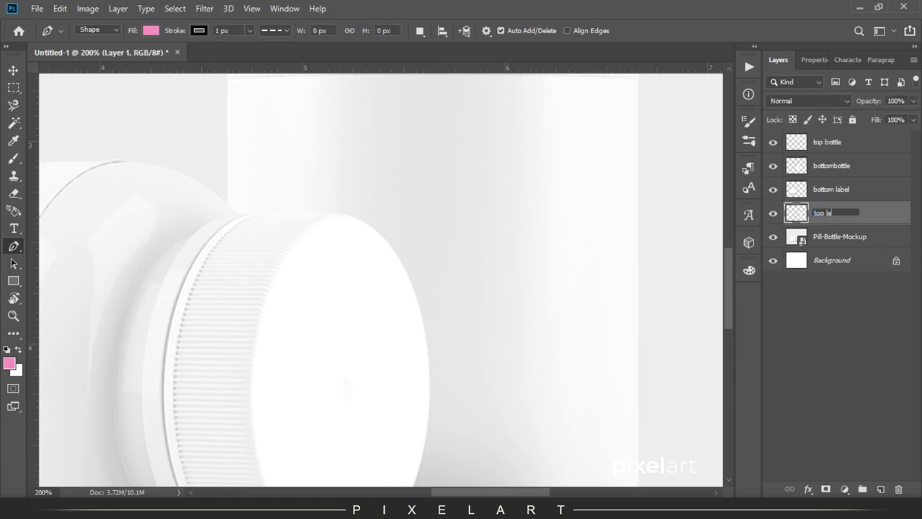
{"action": "type", "text": "l"}
{"action": "key", "text": "Return"}
{"action": "left_click_drag", "start_coordinate": [831, 208], "coordinate": [866, 137]}
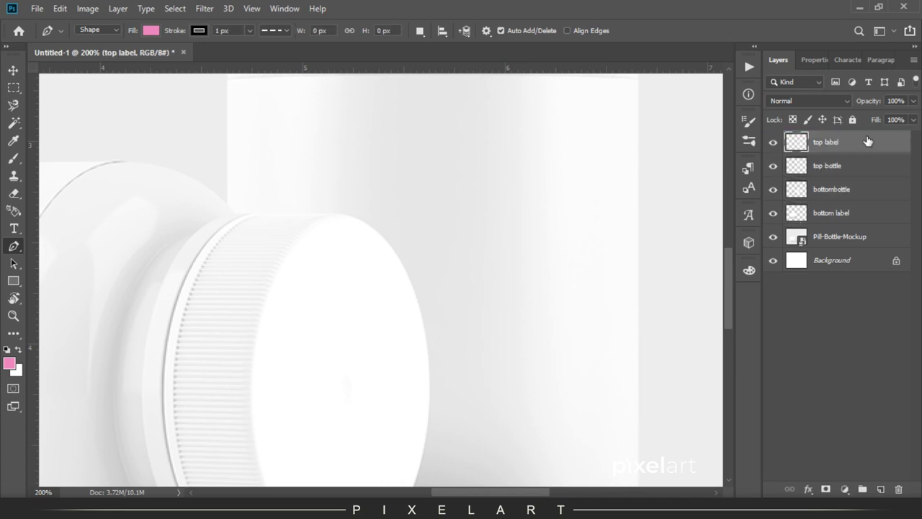
Zoom out, check the mockup layer, and move top bottle below bottombottle.
{"action": "key", "text": "ctrl+minus"}
{"action": "key", "text": "ctrl+minus"}
{"action": "left_click", "coordinate": [774, 236]}
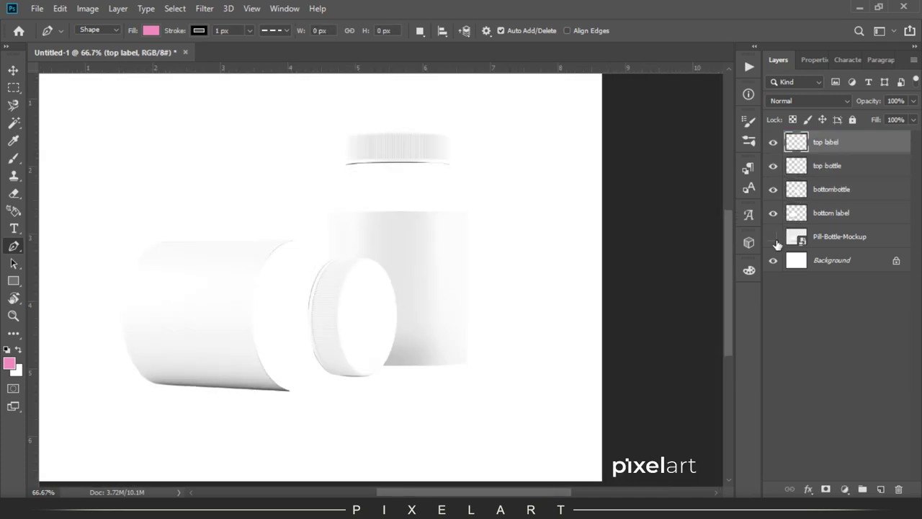
{"action": "left_click", "coordinate": [774, 237]}
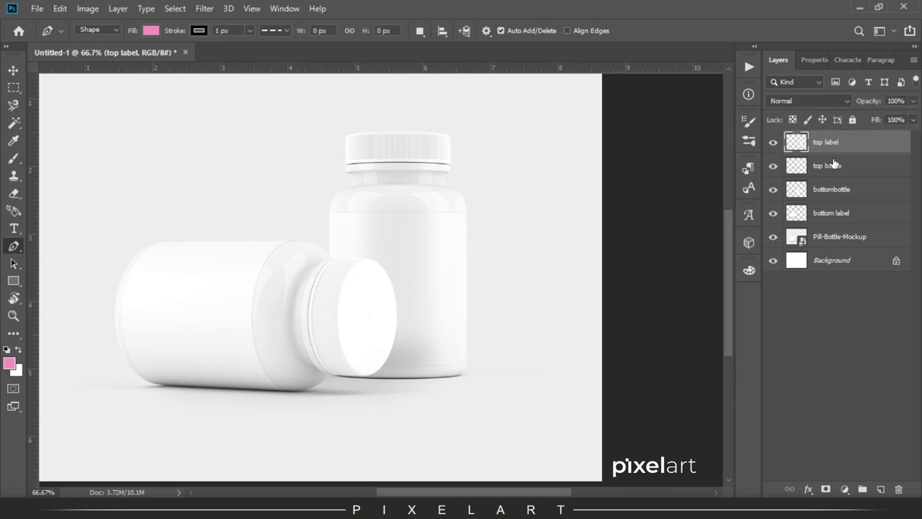
{"action": "left_click_drag", "start_coordinate": [829, 170], "coordinate": [846, 202]}
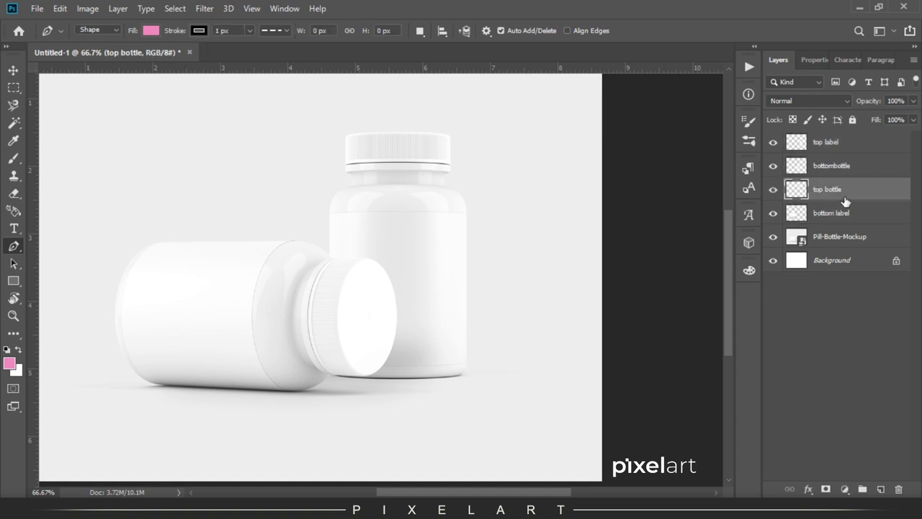
Draw a rectangle covering the standing bottle.
{"action": "left_click", "coordinate": [11, 283]}
{"action": "left_click_drag", "start_coordinate": [308, 112], "coordinate": [477, 393]}
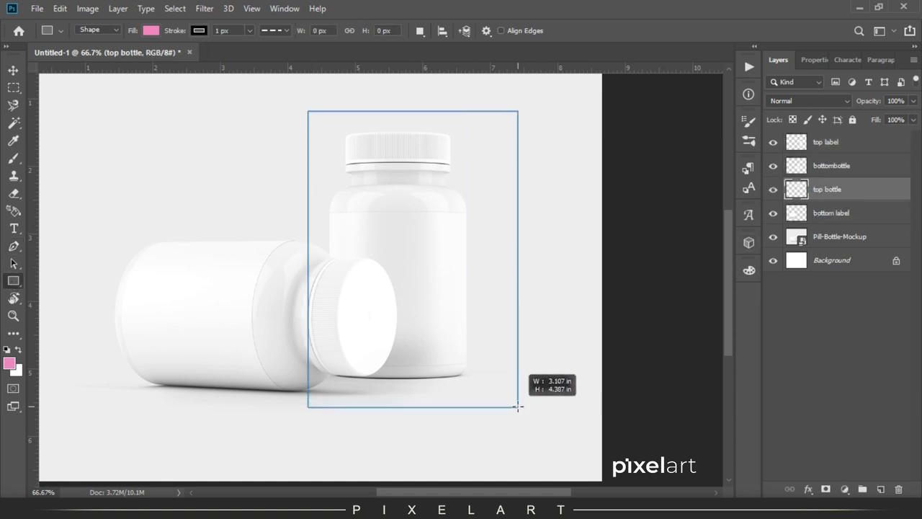
{"action": "left_click", "coordinate": [14, 71]}
{"action": "left_click", "coordinate": [796, 150]}
{"action": "left_click", "coordinate": [778, 59]}
{"action": "left_click", "coordinate": [778, 60]}
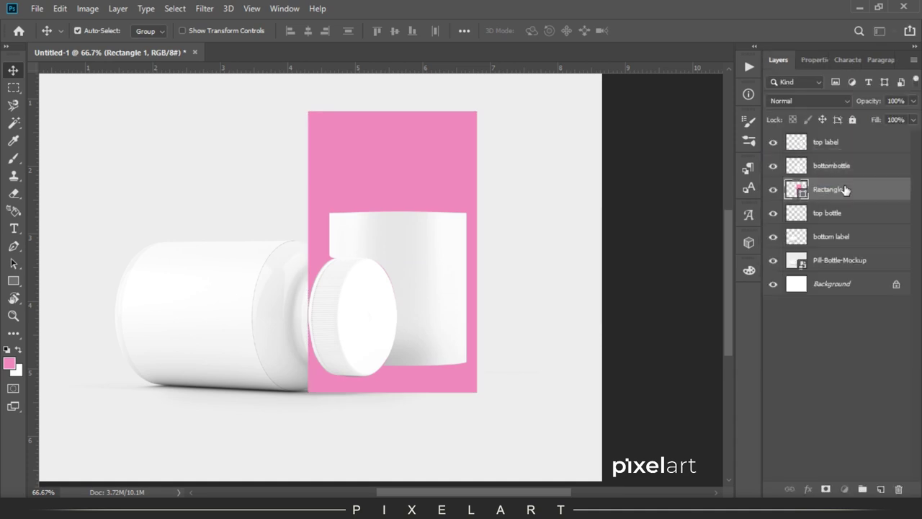
Pick purple #6000ff in the Color Picker and fill the rectangle with it.
{"action": "left_click", "coordinate": [9, 363]}
{"action": "left_click_drag", "start_coordinate": [730, 330], "coordinate": [734, 308]}
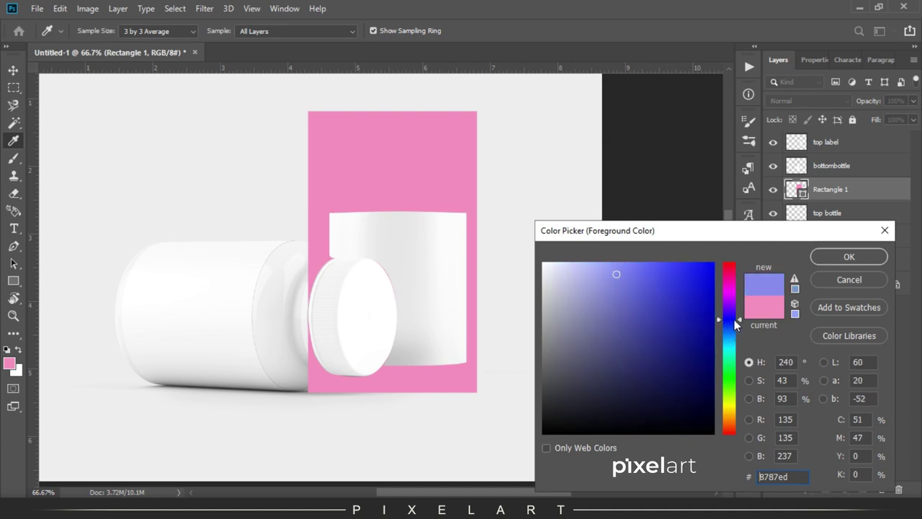
{"action": "left_click_drag", "start_coordinate": [654, 293], "coordinate": [685, 288]}
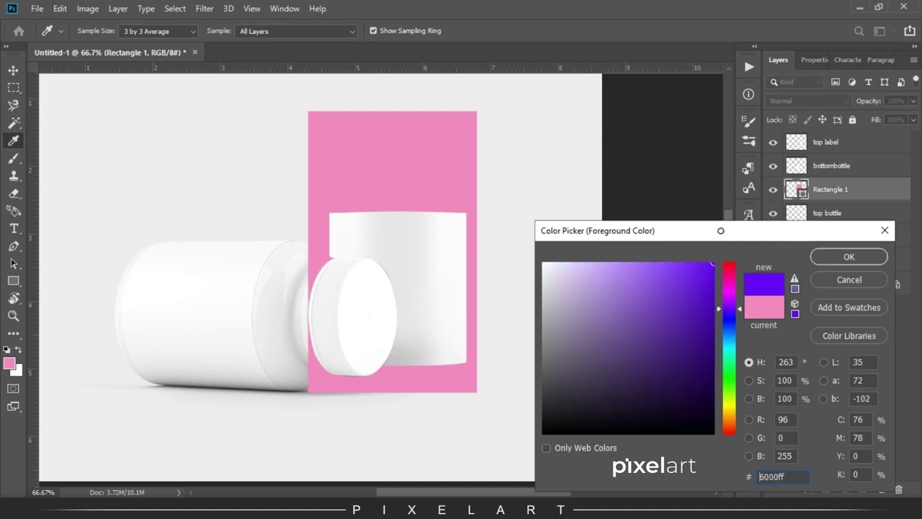
{"action": "left_click", "coordinate": [849, 256]}
{"action": "left_click", "coordinate": [19, 350]}
{"action": "key", "text": "ctrl+BackSpace"}
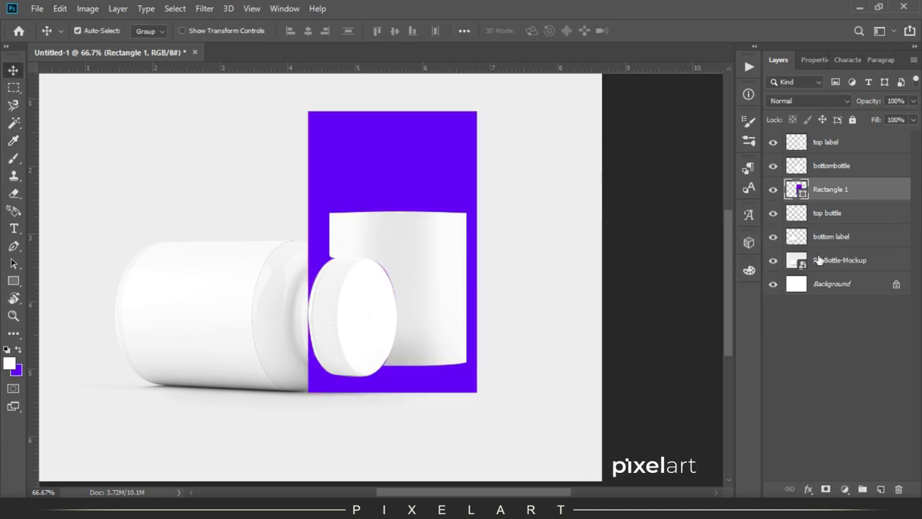
Rasterize the rectangle and extend its left edge slightly with Free Transform.
{"action": "right_click", "coordinate": [828, 191]}
{"action": "left_click", "coordinate": [721, 204]}
{"action": "key", "text": "ctrl+t"}
{"action": "left_click_drag", "start_coordinate": [309, 251], "coordinate": [295, 251]}
{"action": "key", "text": "Return"}
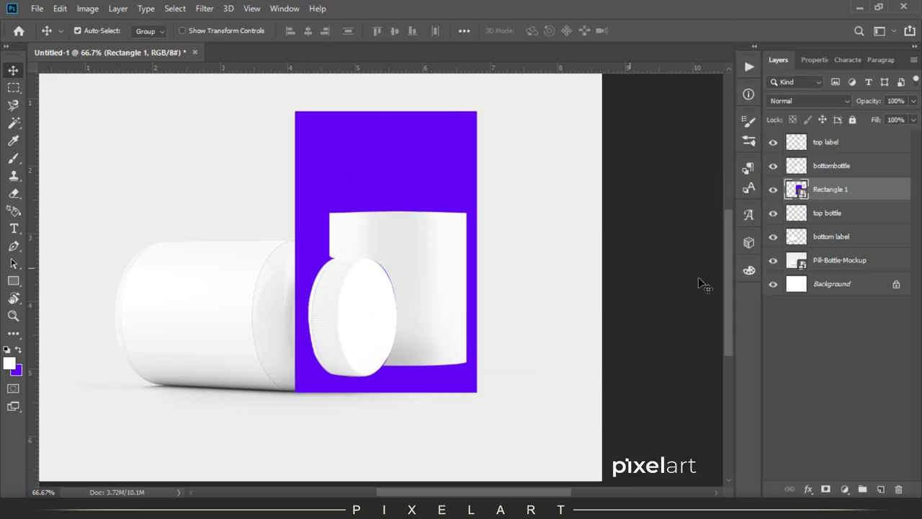
Load the standing bottle's cap as a selection and mask the rectangle to it.
{"action": "left_click", "coordinate": [799, 241], "text": "ctrl"}
{"action": "left_click", "coordinate": [800, 216], "text": "ctrl"}
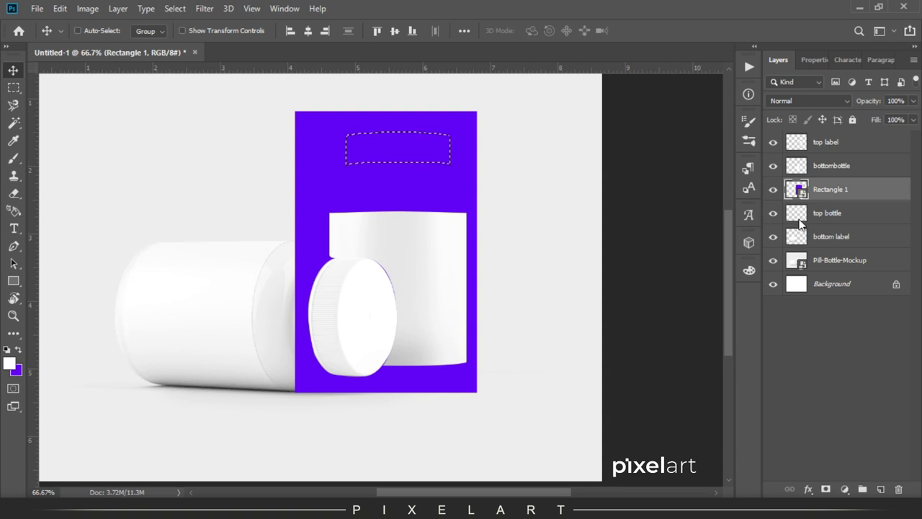
{"action": "left_click", "coordinate": [826, 489]}
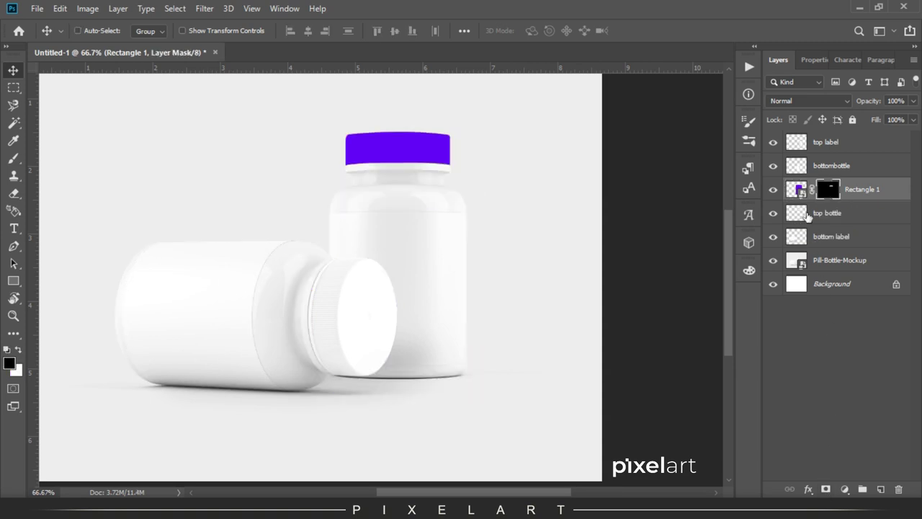
{"action": "left_click", "coordinate": [797, 166], "text": "ctrl"}
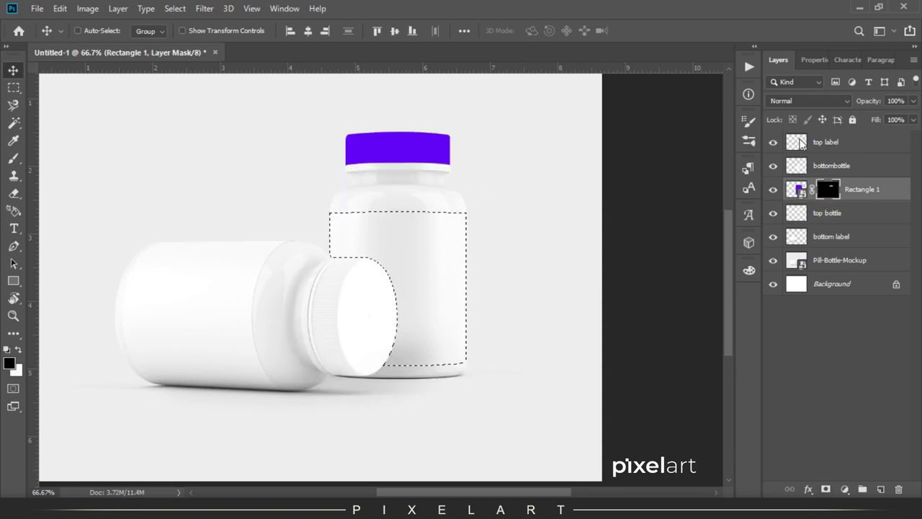
Try masking the rectangle to the lying cap, then undo back to the unmasked rectangle.
{"action": "left_click", "coordinate": [798, 167], "text": "ctrl"}
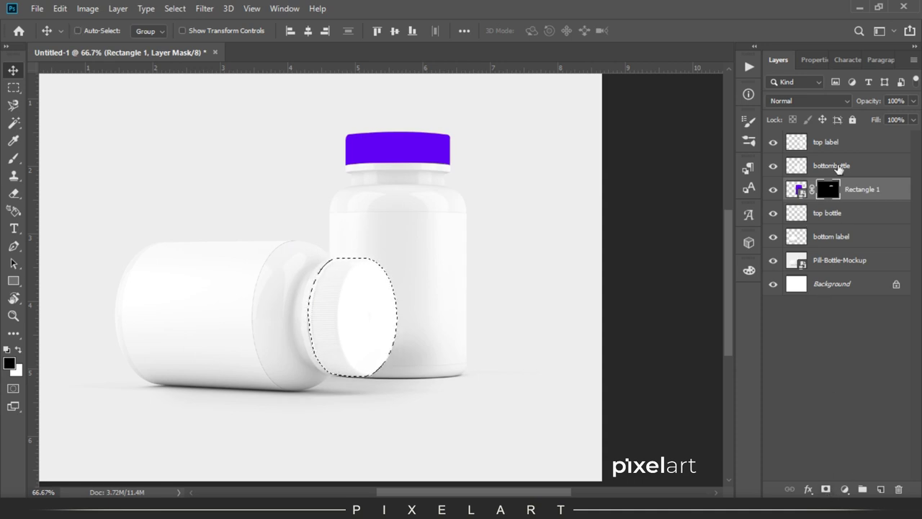
{"action": "left_click", "coordinate": [887, 189]}
{"action": "left_click", "coordinate": [827, 490]}
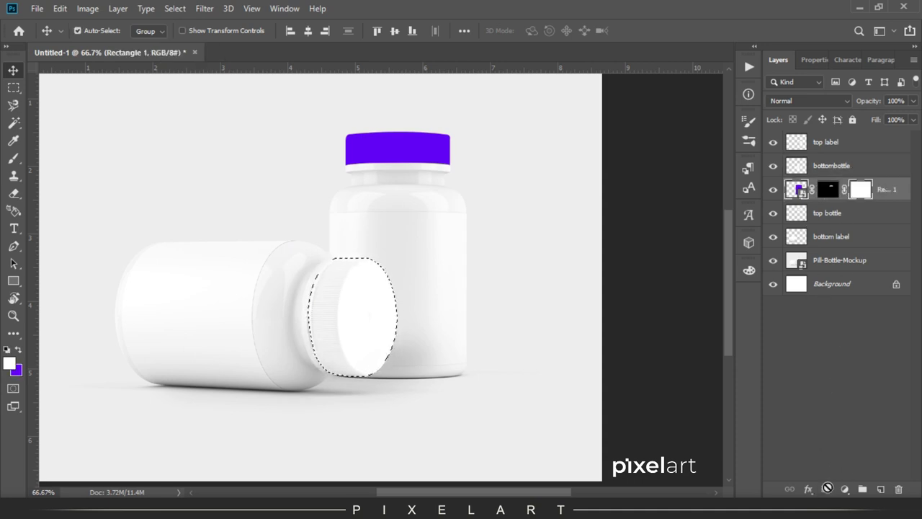
{"action": "key", "text": "ctrl+z"}
{"action": "key", "text": "ctrl+d"}
{"action": "key", "text": "ctrl+z"}
{"action": "key", "text": "ctrl+d"}
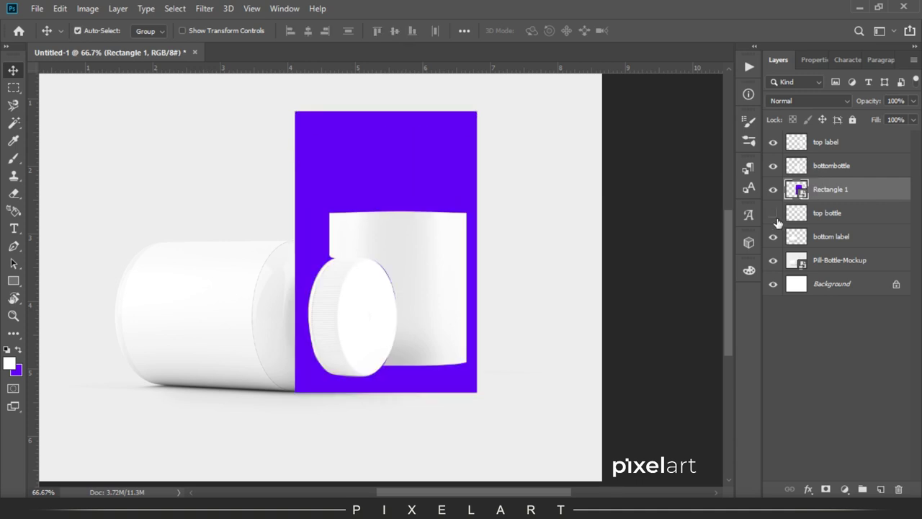
Combine the top label and top bottle layers into one smart object.
{"action": "left_click", "coordinate": [828, 214]}
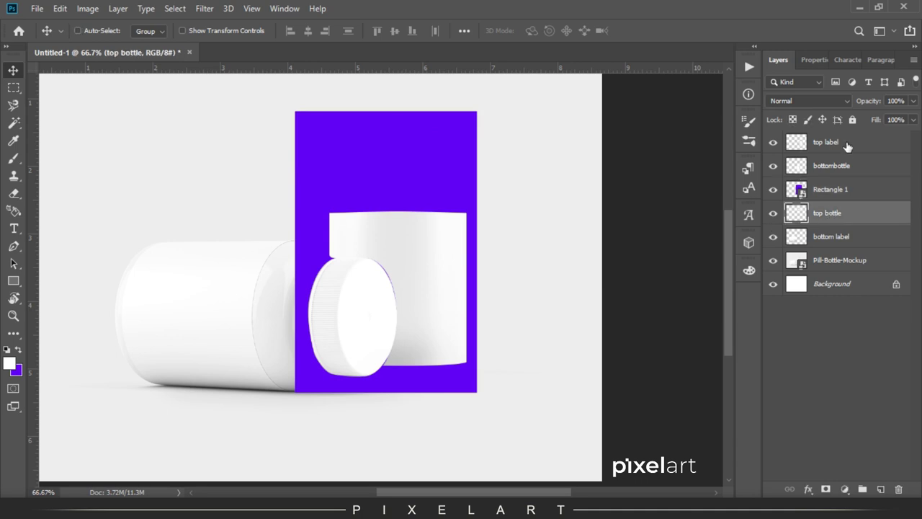
{"action": "left_click", "coordinate": [847, 144], "text": "ctrl"}
{"action": "right_click", "coordinate": [848, 148]}
{"action": "left_click", "coordinate": [721, 186]}
{"action": "right_click", "coordinate": [840, 148]}
{"action": "left_click", "coordinate": [816, 157]}
Rename the combined layer 'top bottom label', move it below bottombottle, then undo two changes.
{"action": "double_click", "coordinate": [825, 142]}
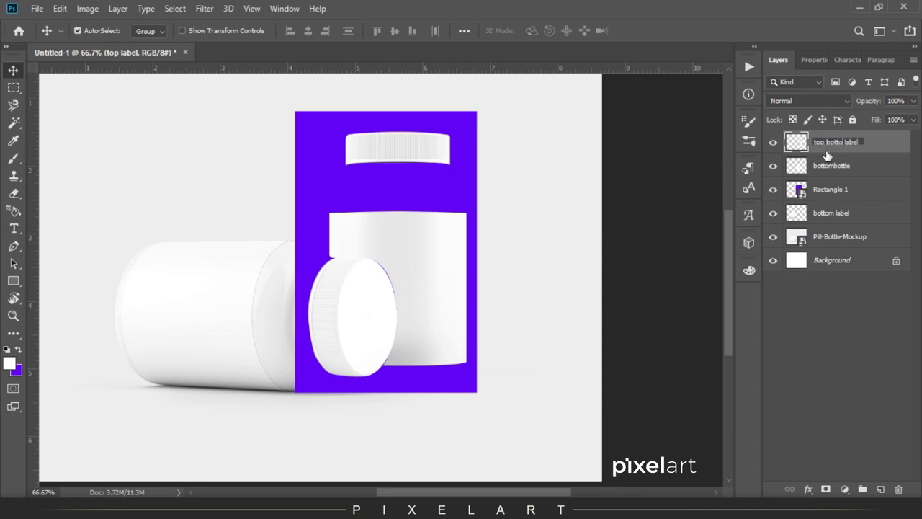
{"action": "type", "text": "m"}
{"action": "key", "text": "Return"}
{"action": "left_click_drag", "start_coordinate": [851, 147], "coordinate": [829, 177]}
{"action": "left_click", "coordinate": [796, 167], "text": "ctrl"}
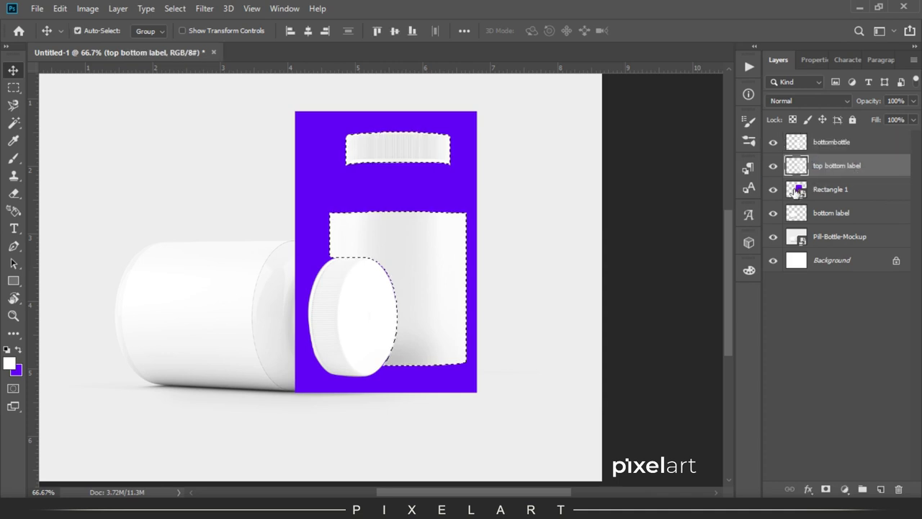
{"action": "left_click", "coordinate": [821, 194]}
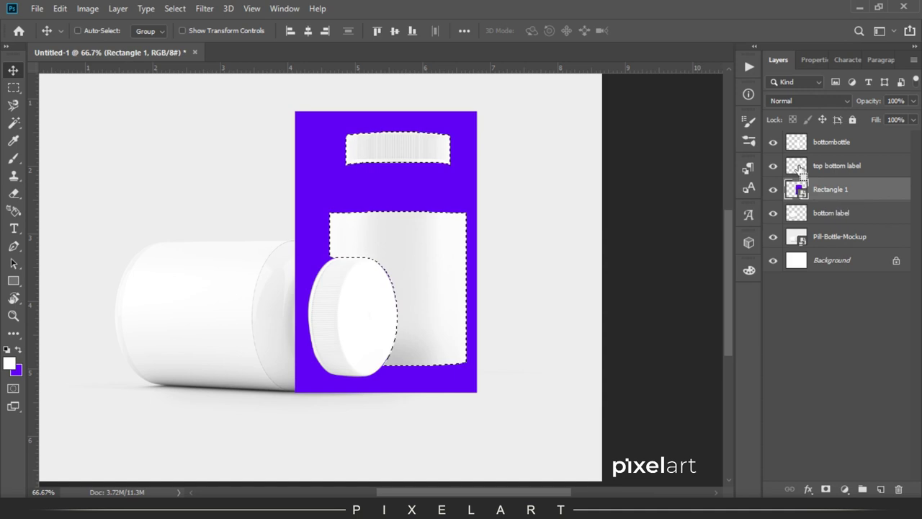
{"action": "key", "text": "ctrl+z"}
{"action": "key", "text": "ctrl+z"}
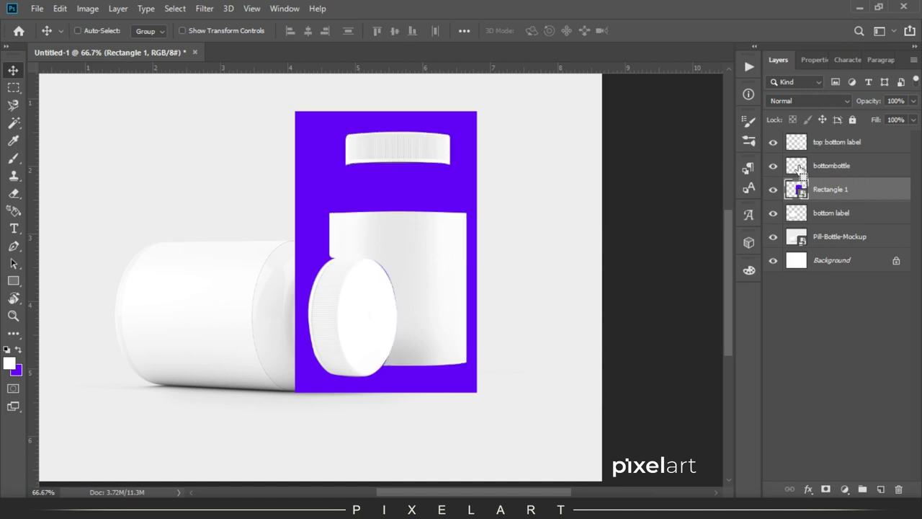
{"action": "key", "text": "ctrl+z"}
{"action": "key", "text": "ctrl+z"}
{"action": "key", "text": "ctrl+z"}
Load several layers' outlines as selections to locate the caps, then deselect.
{"action": "left_click", "coordinate": [829, 211]}
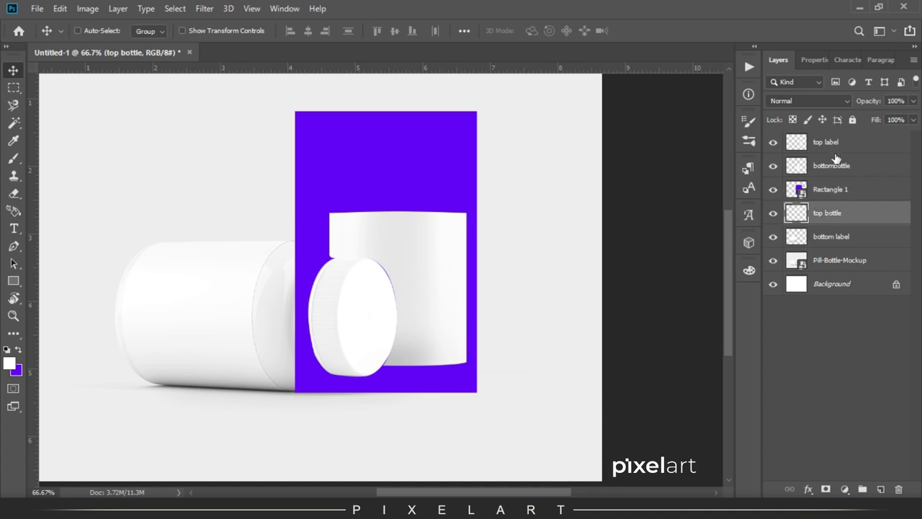
{"action": "left_click", "coordinate": [797, 172], "text": "ctrl"}
{"action": "left_click", "coordinate": [797, 150], "text": "ctrl"}
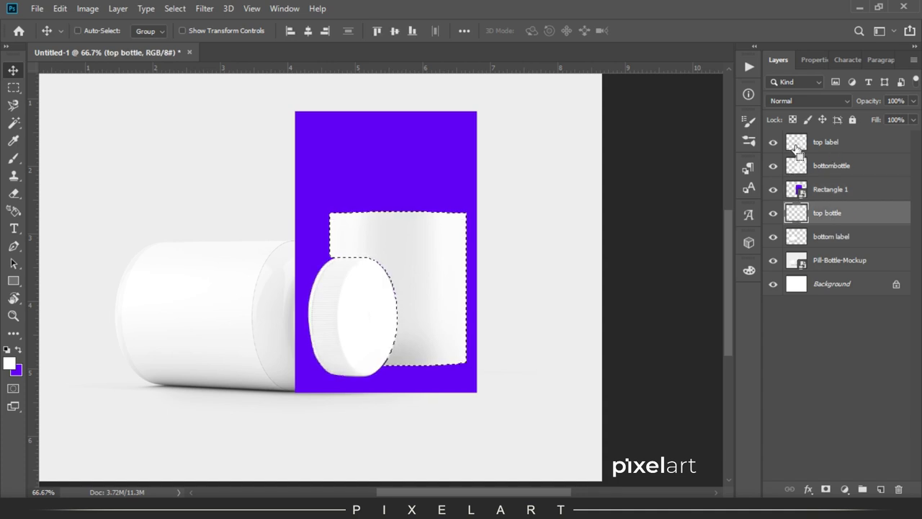
{"action": "left_click", "coordinate": [796, 238], "text": "ctrl"}
{"action": "left_click", "coordinate": [797, 167], "text": "ctrl"}
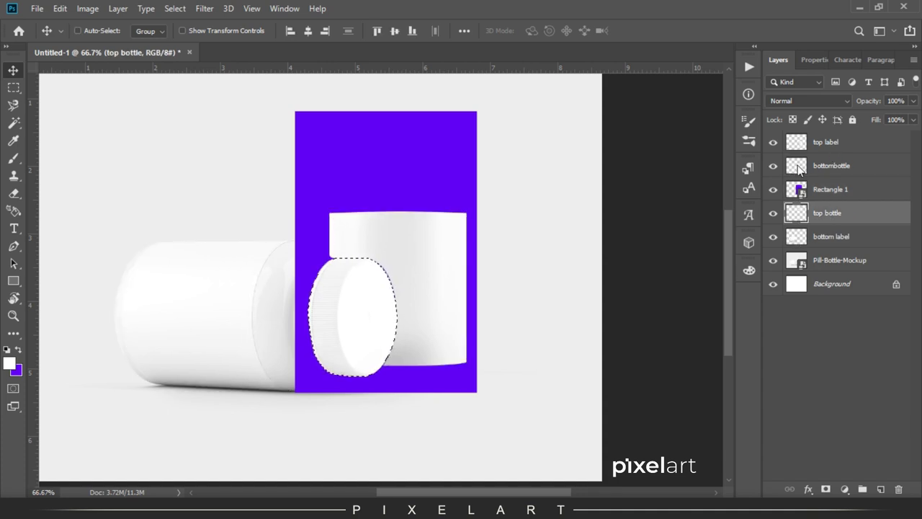
{"action": "left_click", "coordinate": [797, 216], "text": "ctrl"}
{"action": "left_click", "coordinate": [797, 169], "text": "ctrl"}
{"action": "key", "text": "ctrl+d"}
Merge the two cap layers into a rasterized smart object named 'top bottom bottle'.
{"action": "left_click", "coordinate": [828, 167], "text": "ctrl"}
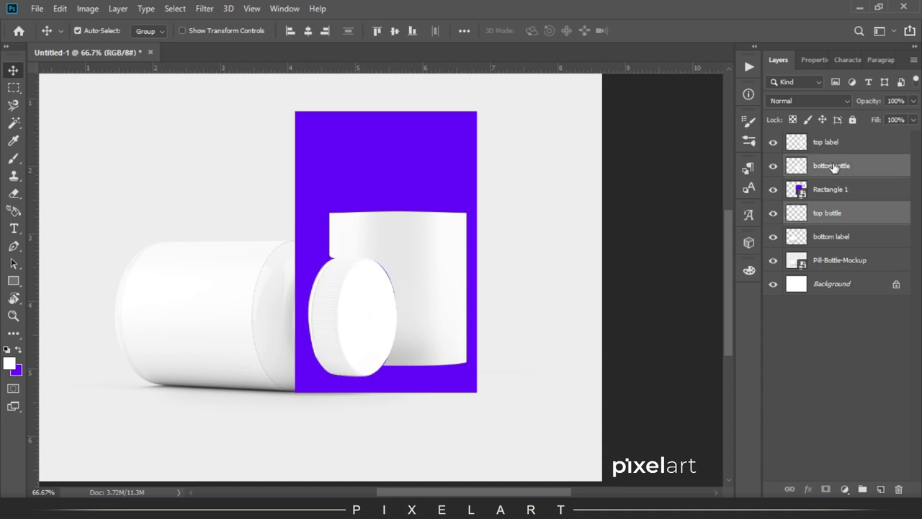
{"action": "right_click", "coordinate": [828, 167]}
{"action": "key", "text": "Escape"}
{"action": "right_click", "coordinate": [829, 167]}
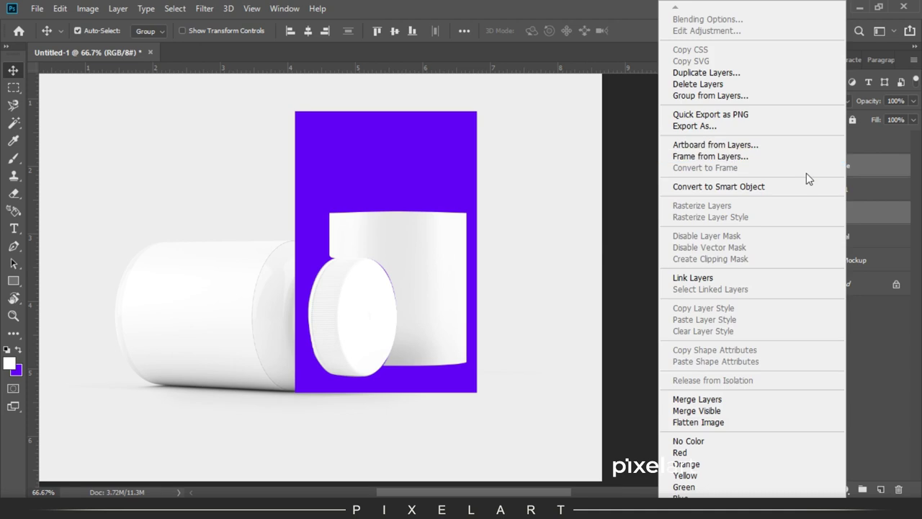
{"action": "left_click", "coordinate": [793, 187]}
{"action": "right_click", "coordinate": [828, 165]}
{"action": "left_click", "coordinate": [753, 239]}
{"action": "double_click", "coordinate": [815, 164]}
{"action": "type", "text": "op bottom bottle"}
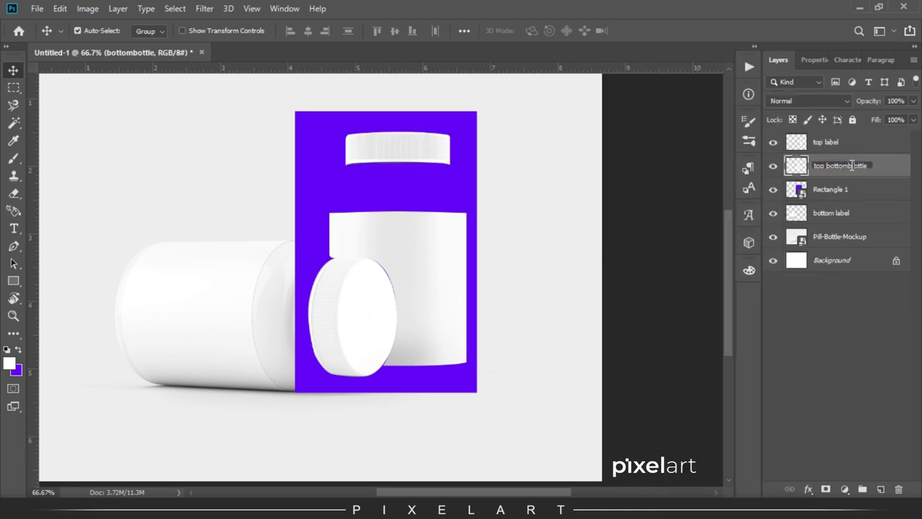
{"action": "key", "text": "Return"}
Mask Rectangle 1 to the combined caps' outline.
{"action": "left_click", "coordinate": [796, 165], "text": "ctrl"}
{"action": "left_click", "coordinate": [829, 189]}
{"action": "left_click", "coordinate": [826, 488]}
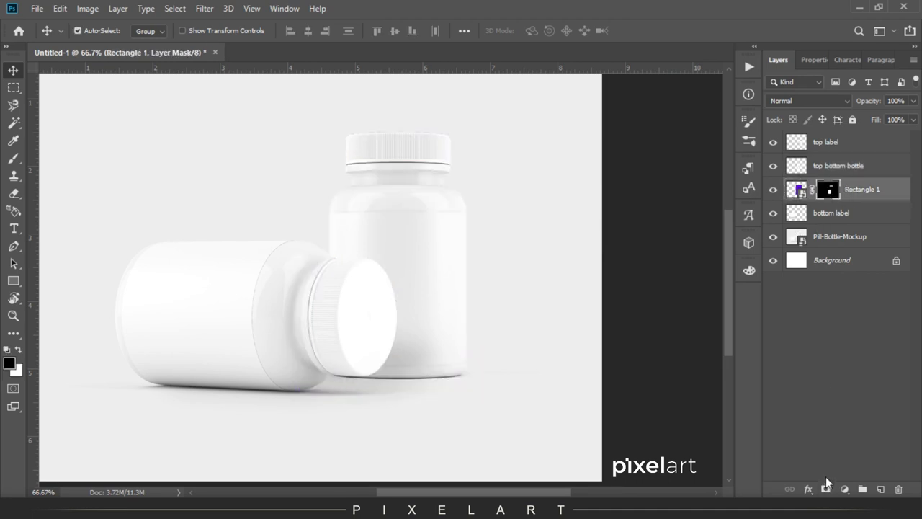
Move Rectangle 1 above top bottom bottle and re-mask it to the caps.
{"action": "key", "text": "ctrl+z"}
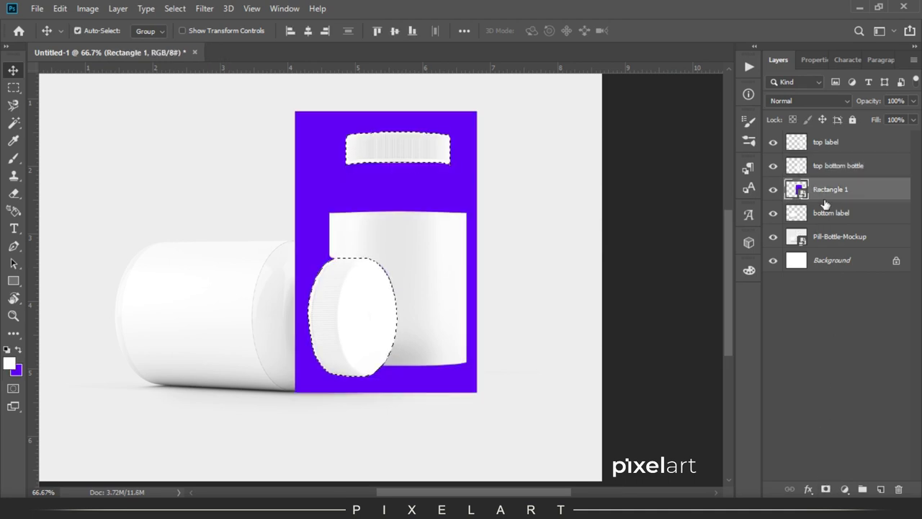
{"action": "left_click_drag", "start_coordinate": [829, 166], "coordinate": [822, 195]}
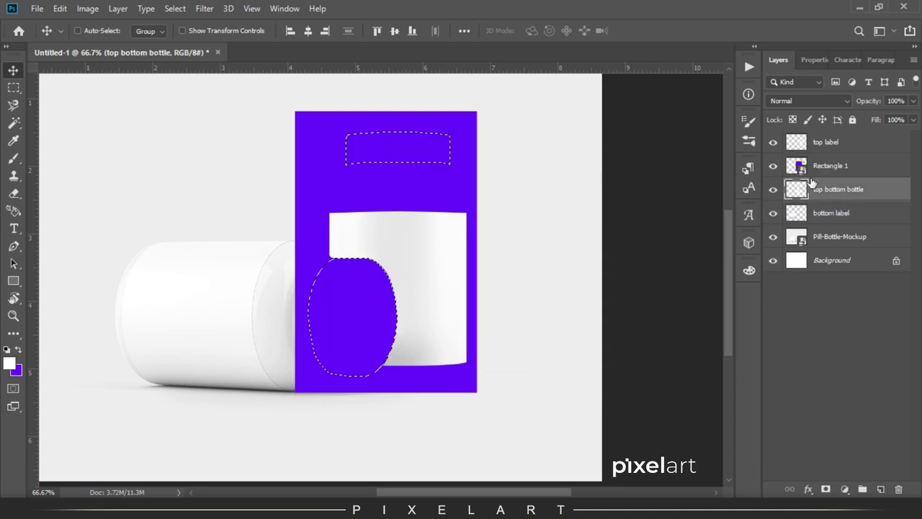
{"action": "left_click", "coordinate": [828, 166]}
{"action": "left_click", "coordinate": [826, 488]}
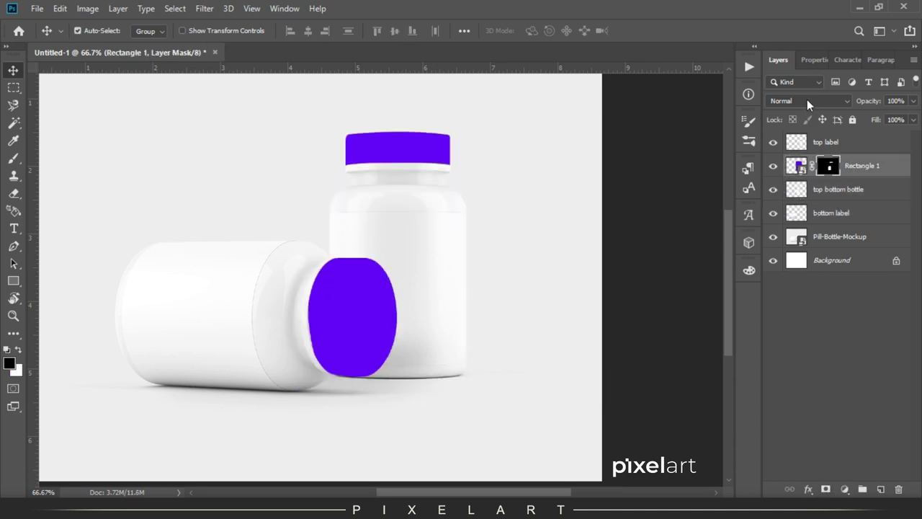
Try Subtract blending on the purple layer, then revert it to Normal.
{"action": "left_click", "coordinate": [808, 99]}
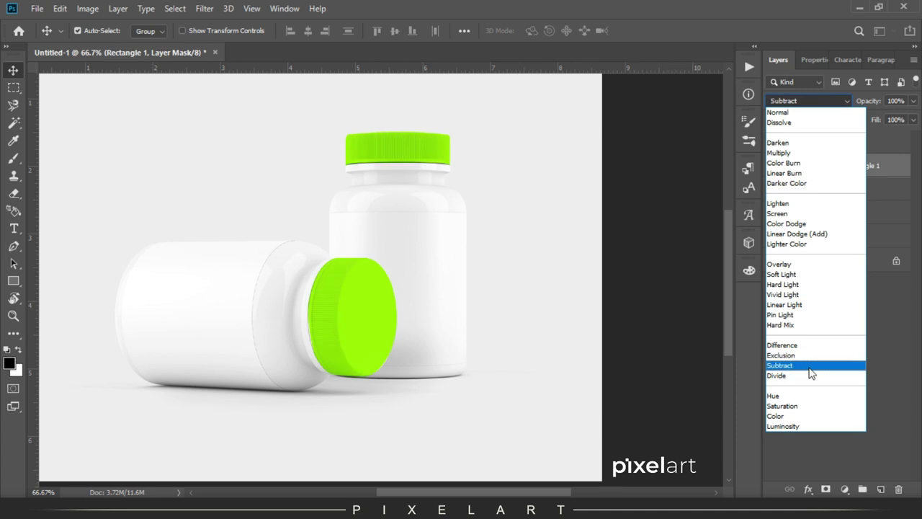
{"action": "left_click", "coordinate": [810, 373]}
{"action": "left_click", "coordinate": [13, 87]}
{"action": "left_click", "coordinate": [13, 70]}
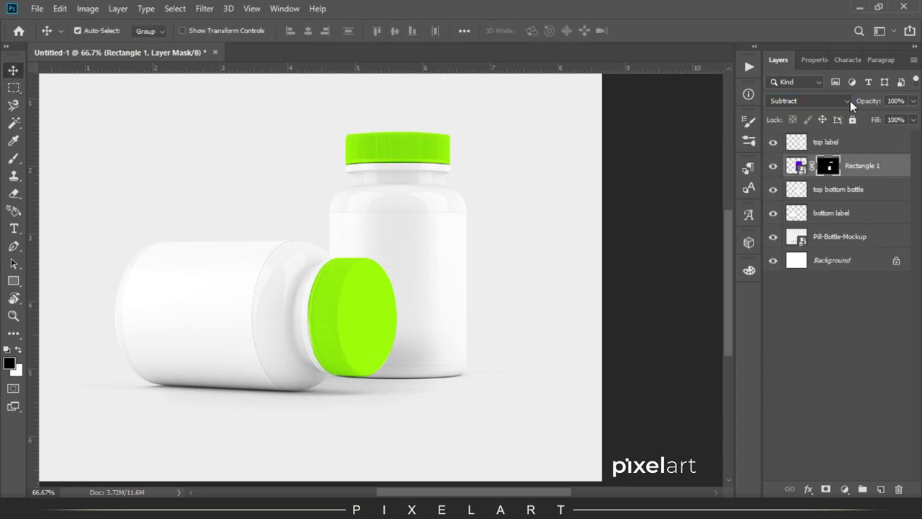
{"action": "left_click", "coordinate": [850, 101]}
{"action": "left_click", "coordinate": [793, 102]}
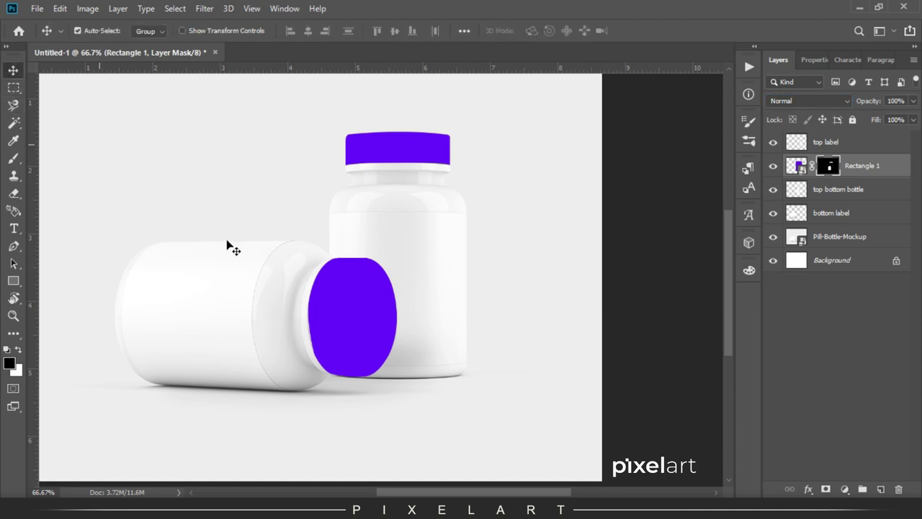
Reselect Rectangle 1 and set its blend mode to Subtract, turning both caps lime green.
{"action": "key", "text": "i"}
{"action": "left_click", "coordinate": [783, 101]}
{"action": "left_click", "coordinate": [783, 107]}
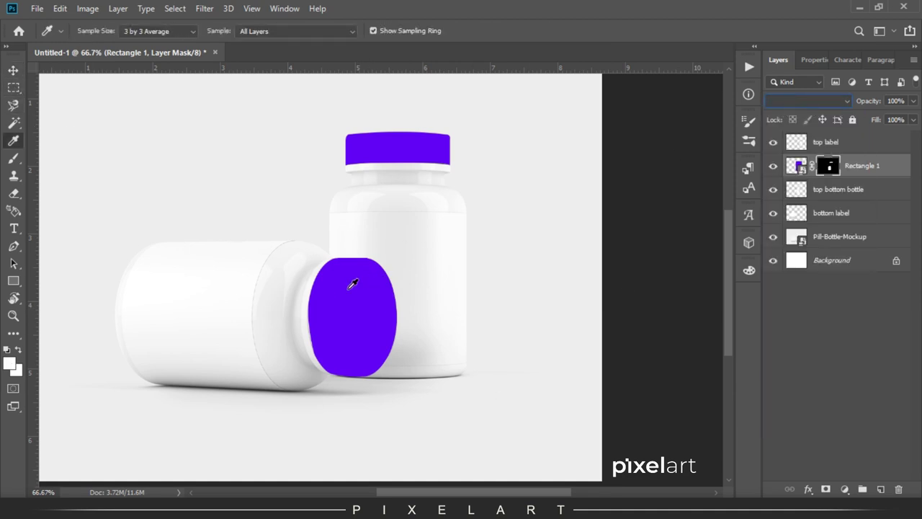
{"action": "left_click", "coordinate": [13, 70]}
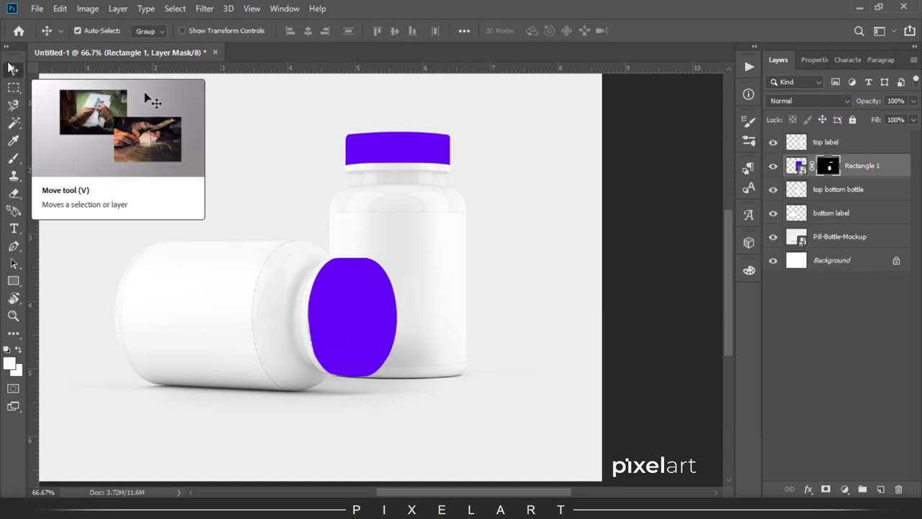
{"action": "left_click", "coordinate": [886, 190]}
{"action": "left_click", "coordinate": [877, 170]}
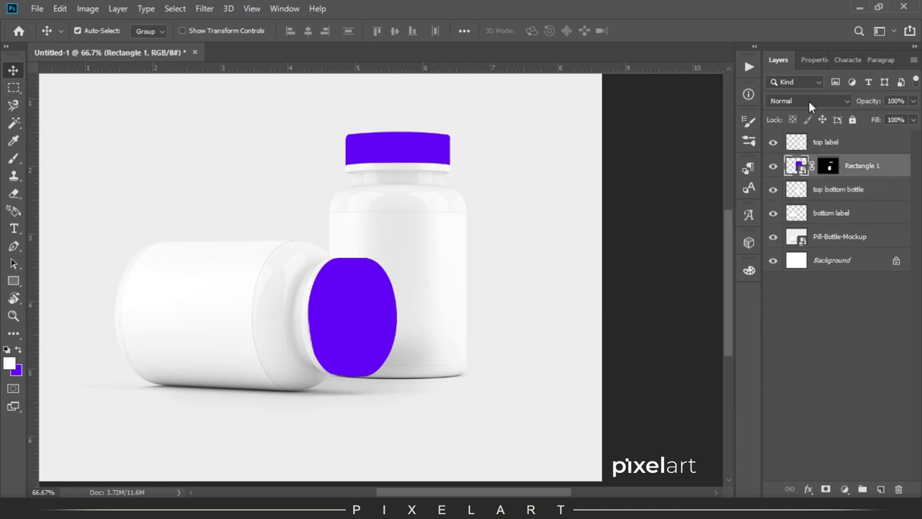
{"action": "left_click", "coordinate": [810, 102]}
{"action": "left_click", "coordinate": [795, 369]}
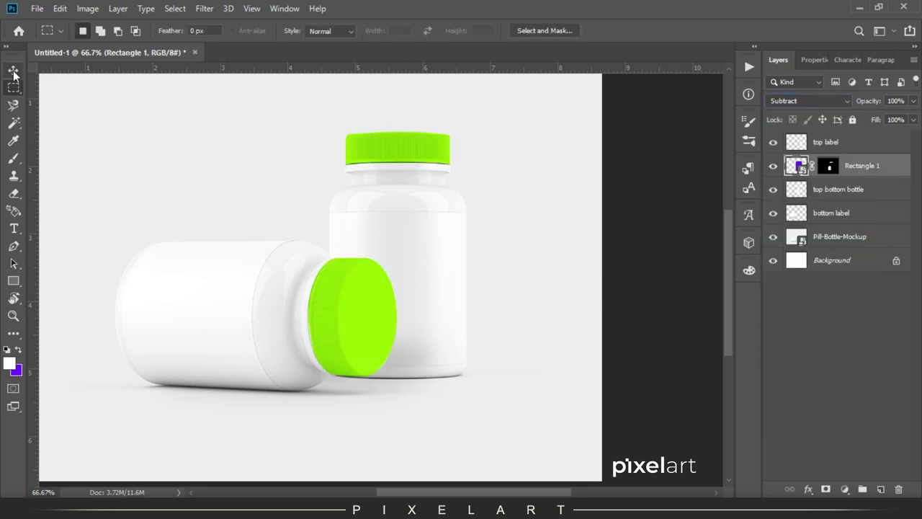
Above the bottom label layer, draw a white rectangle over the lying bottle's body.
{"action": "left_click_drag", "start_coordinate": [366, 196], "coordinate": [447, 178]}
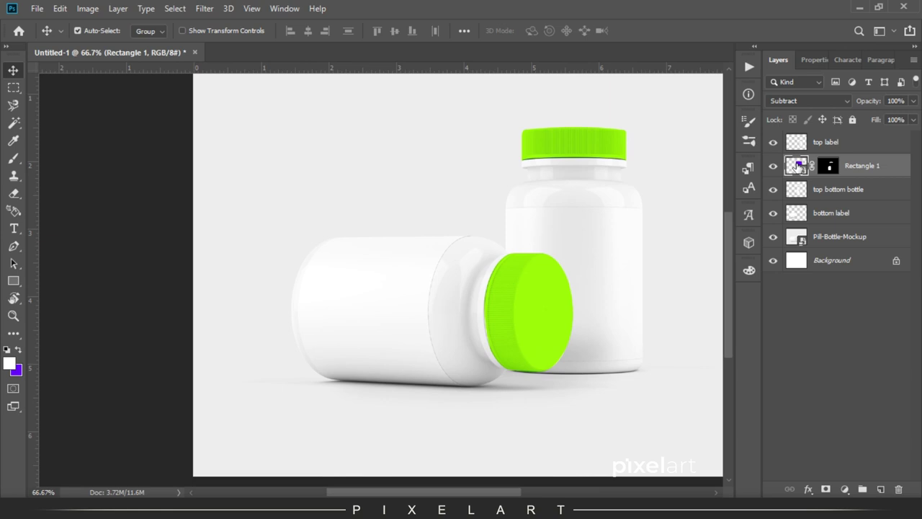
{"action": "left_click_drag", "start_coordinate": [504, 207], "coordinate": [475, 166]}
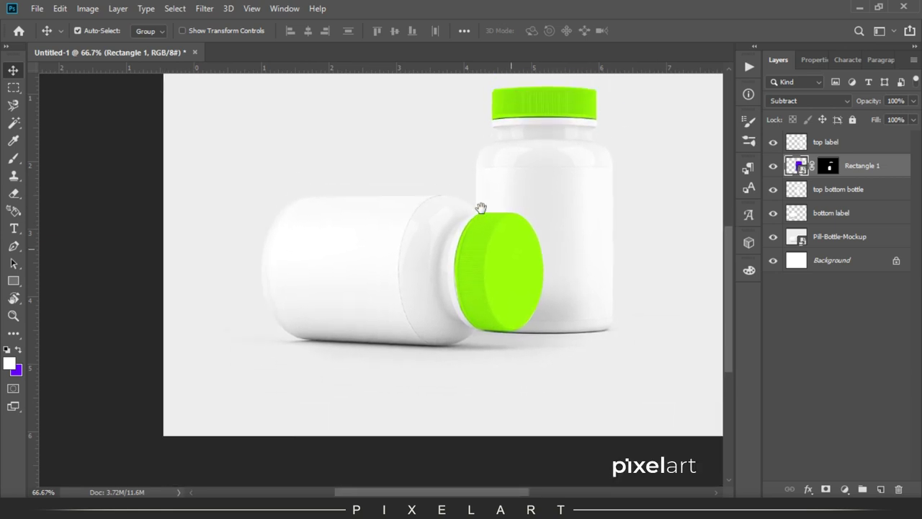
{"action": "left_click", "coordinate": [808, 215]}
{"action": "left_click", "coordinate": [13, 283]}
{"action": "mouse_move", "coordinate": [252, 168]}
{"action": "left_mouse_down"}
{"action": "mouse_move", "coordinate": [472, 353]}
{"action": "mouse_move", "coordinate": [448, 357]}
{"action": "left_mouse_up"}
{"action": "left_click", "coordinate": [13, 70]}
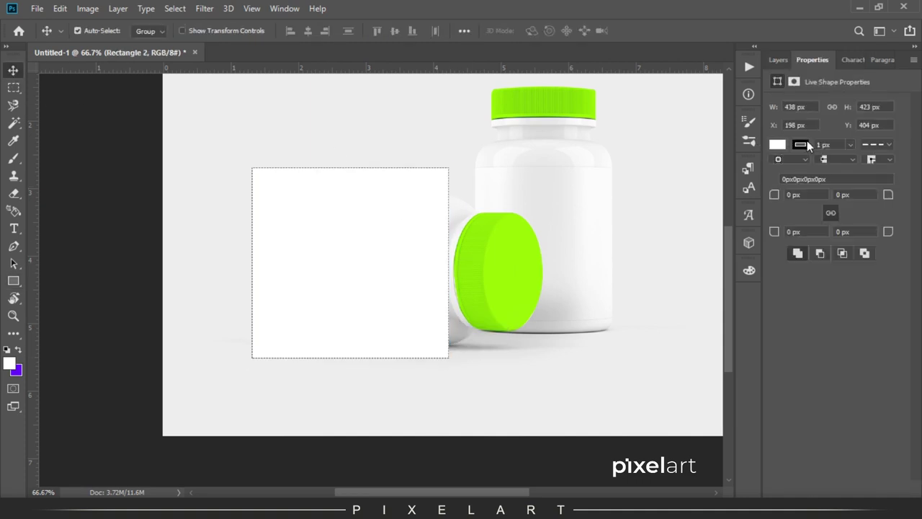
{"action": "left_click", "coordinate": [801, 144]}
{"action": "left_click", "coordinate": [778, 60]}
Make Rectangle 2 a smart object masked to the bottle body, and open it as Rectangle 2.psb.
{"action": "right_click", "coordinate": [836, 213]}
{"action": "left_click", "coordinate": [688, 205]}
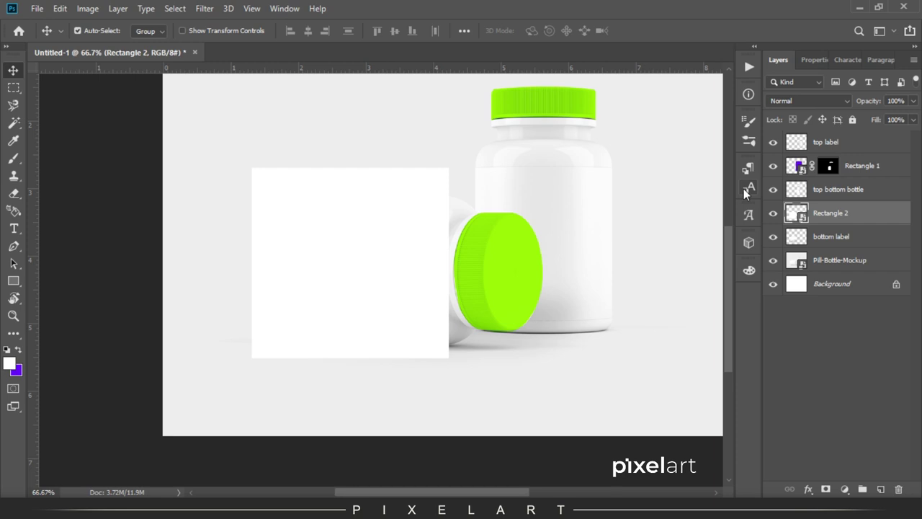
{"action": "left_click", "coordinate": [797, 238], "text": "ctrl"}
{"action": "left_click", "coordinate": [826, 490]}
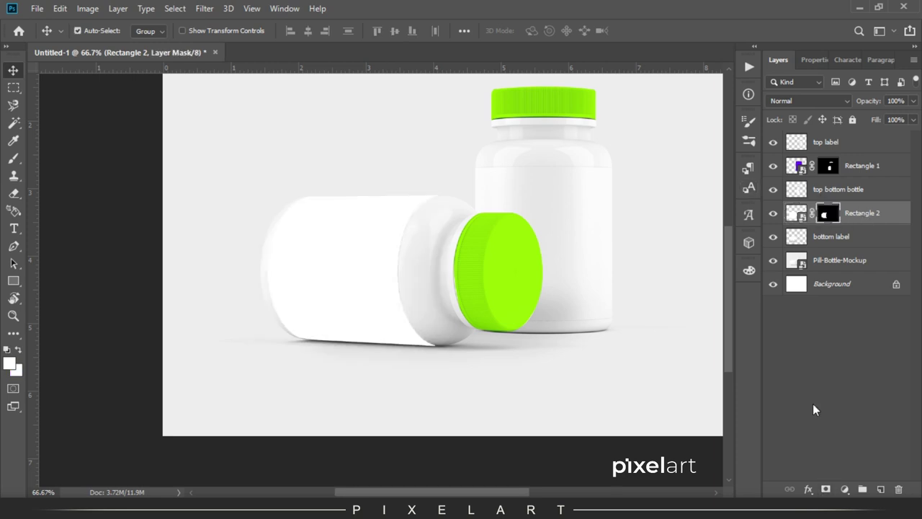
{"action": "double_click", "coordinate": [787, 212]}
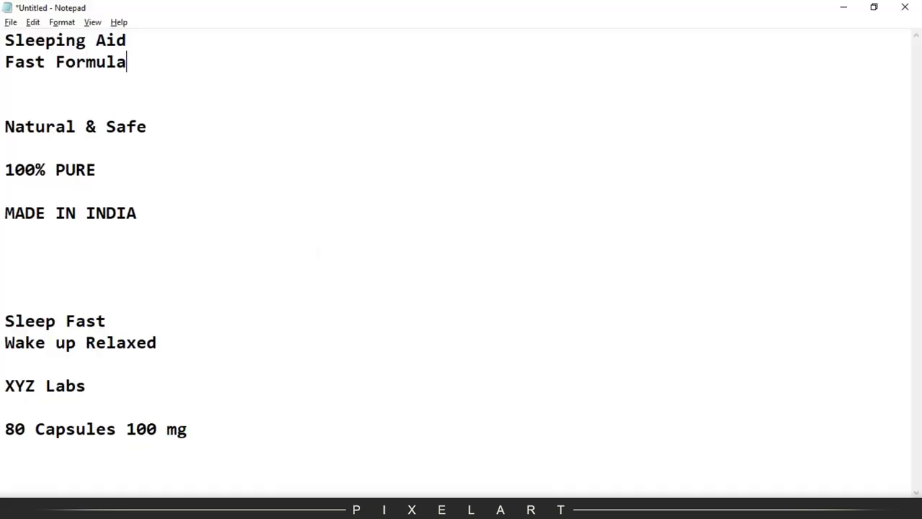
{"action": "key", "text": "t"}
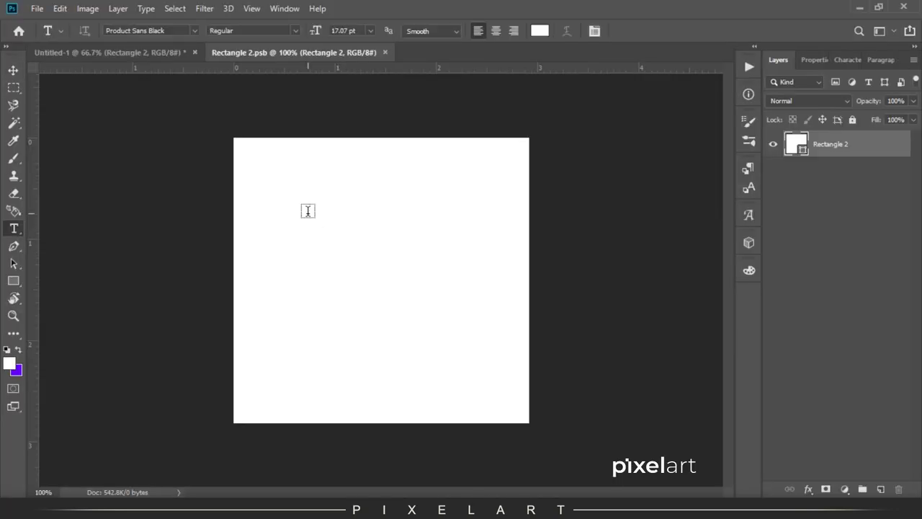
Split the heading text so Fast Formula sits on its own duplicated text layer.
{"action": "left_click", "coordinate": [309, 210]}
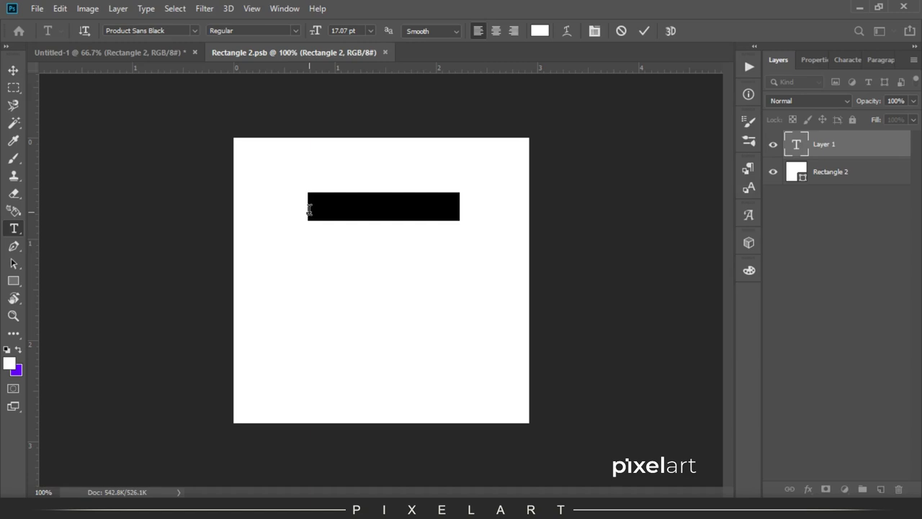
{"action": "key", "text": "Right"}
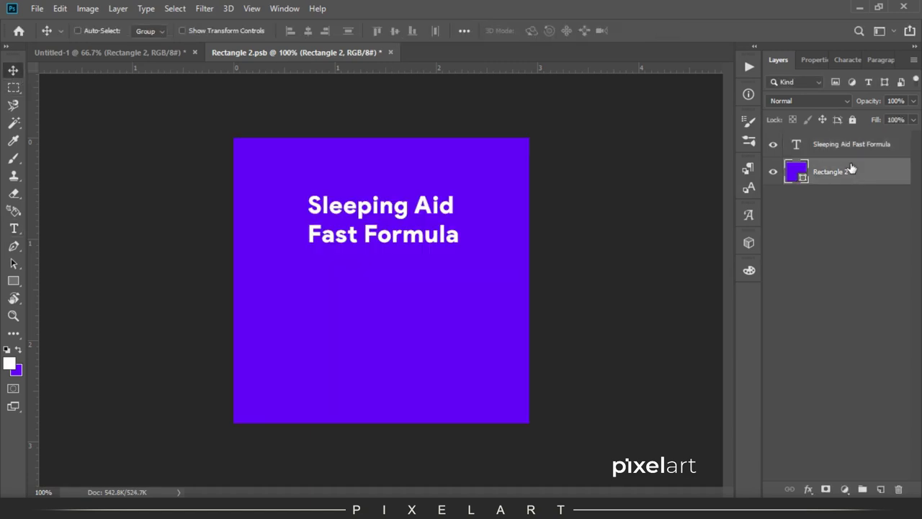
{"action": "key", "text": "BackSpace"}
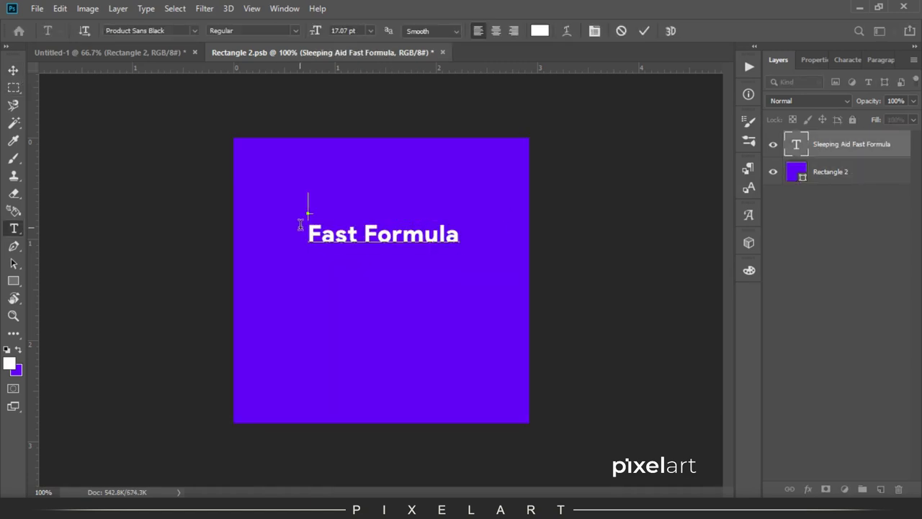
{"action": "key", "text": "Delete"}
{"action": "key", "text": "ctrl+Return"}
{"action": "key", "text": "v"}
{"action": "key", "text": "ctrl+j"}
{"action": "key", "text": "shift+Down"}
{"action": "key", "text": "shift+Down"}
{"action": "key", "text": "shift+Down"}
{"action": "key", "text": "ctrl+a"}
Change the Sleeping Aid heading font to Swis721 BlkCn BT, after trying Mesquite Std.
{"action": "left_click", "coordinate": [195, 31]}
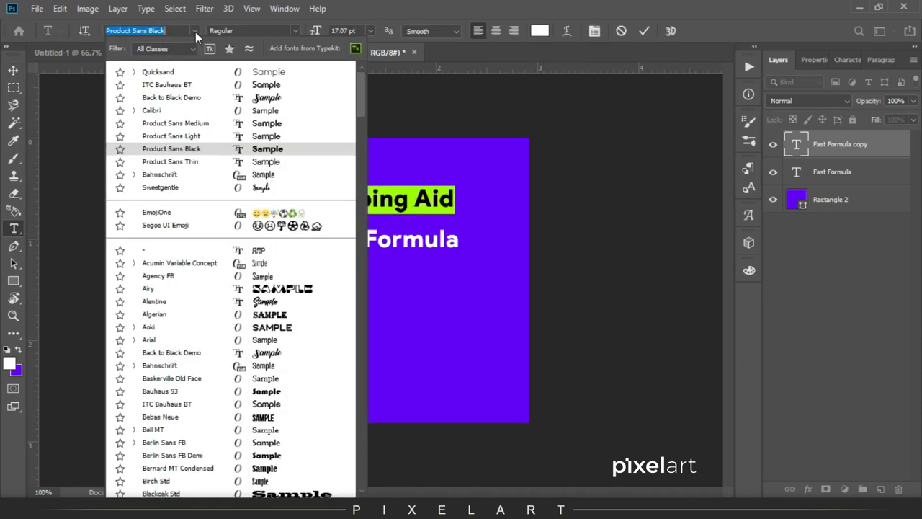
{"action": "scroll", "coordinate": [286, 387], "scroll_direction": "down", "scroll_amount": 5}
{"action": "scroll", "coordinate": [286, 387], "scroll_direction": "down", "scroll_amount": 8}
{"action": "scroll", "coordinate": [286, 387], "scroll_direction": "down", "scroll_amount": 1}
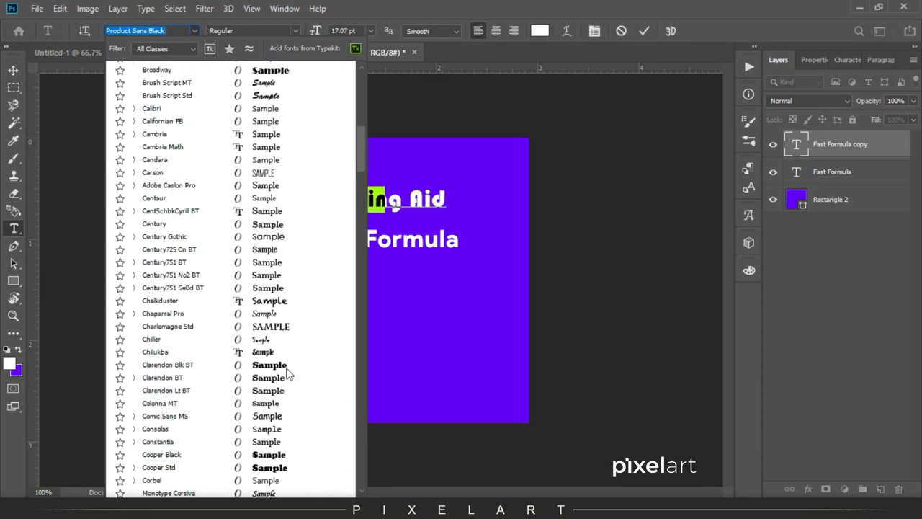
{"action": "scroll", "coordinate": [288, 346], "scroll_direction": "down", "scroll_amount": 1}
{"action": "scroll", "coordinate": [287, 364], "scroll_direction": "down", "scroll_amount": 6}
{"action": "scroll", "coordinate": [286, 363], "scroll_direction": "down", "scroll_amount": 1}
{"action": "scroll", "coordinate": [285, 361], "scroll_direction": "down", "scroll_amount": 3}
{"action": "scroll", "coordinate": [285, 346], "scroll_direction": "down", "scroll_amount": 3}
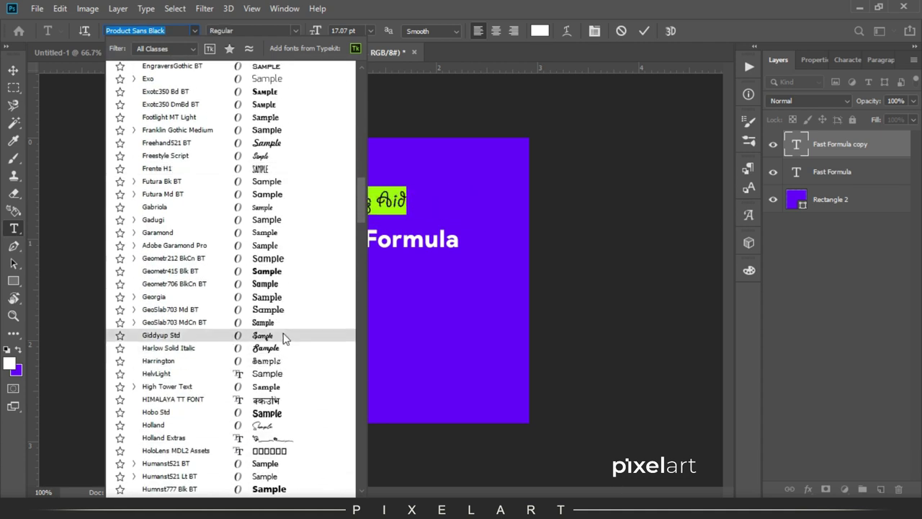
{"action": "scroll", "coordinate": [283, 317], "scroll_direction": "down", "scroll_amount": 5}
{"action": "scroll", "coordinate": [282, 302], "scroll_direction": "down", "scroll_amount": 2}
{"action": "scroll", "coordinate": [282, 375], "scroll_direction": "down", "scroll_amount": 2}
{"action": "scroll", "coordinate": [278, 418], "scroll_direction": "down", "scroll_amount": 2}
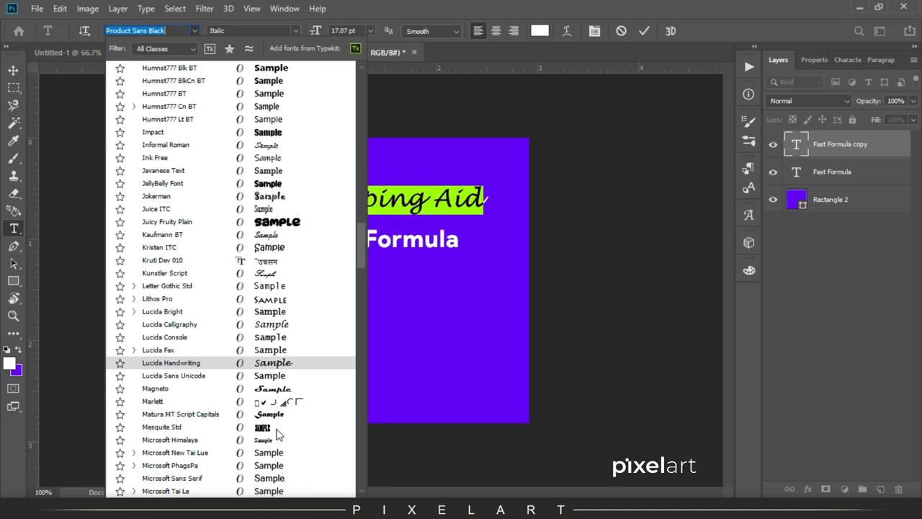
{"action": "scroll", "coordinate": [278, 433], "scroll_direction": "down", "scroll_amount": 3}
{"action": "left_click", "coordinate": [278, 296]}
{"action": "left_click", "coordinate": [194, 30]}
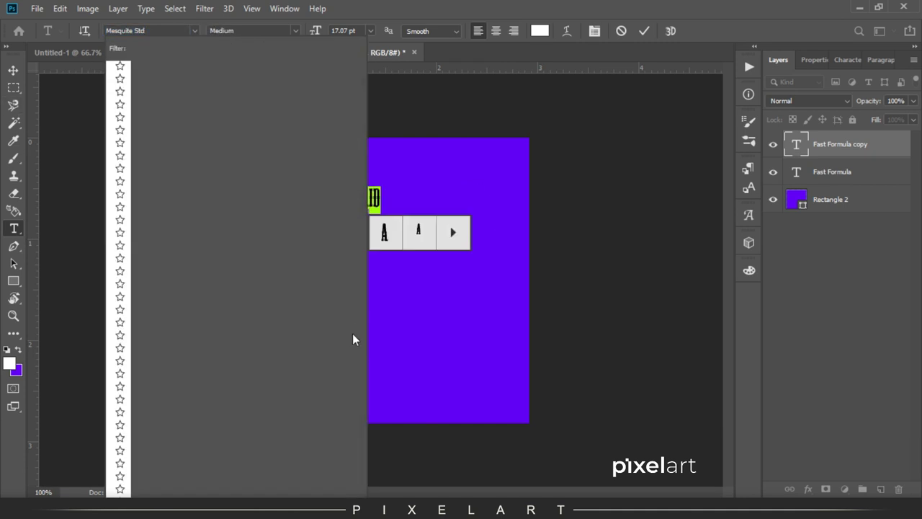
{"action": "scroll", "coordinate": [364, 372], "scroll_direction": "down", "scroll_amount": 15}
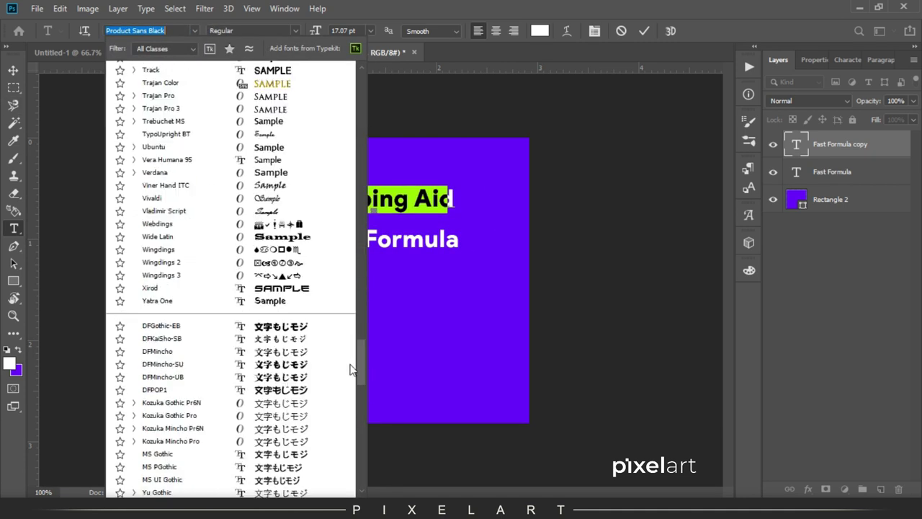
{"action": "scroll", "coordinate": [353, 367], "scroll_direction": "up", "scroll_amount": 3}
{"action": "left_click", "coordinate": [329, 340]}
{"action": "left_click", "coordinate": [13, 70]}
Enlarge the Sleeping Aid heading with a free transform.
{"action": "key", "text": "ctrl+t"}
{"action": "left_click_drag", "start_coordinate": [438, 186], "coordinate": [473, 173]}
{"action": "key", "text": "Return"}
{"action": "key", "text": "ctrl+plus"}
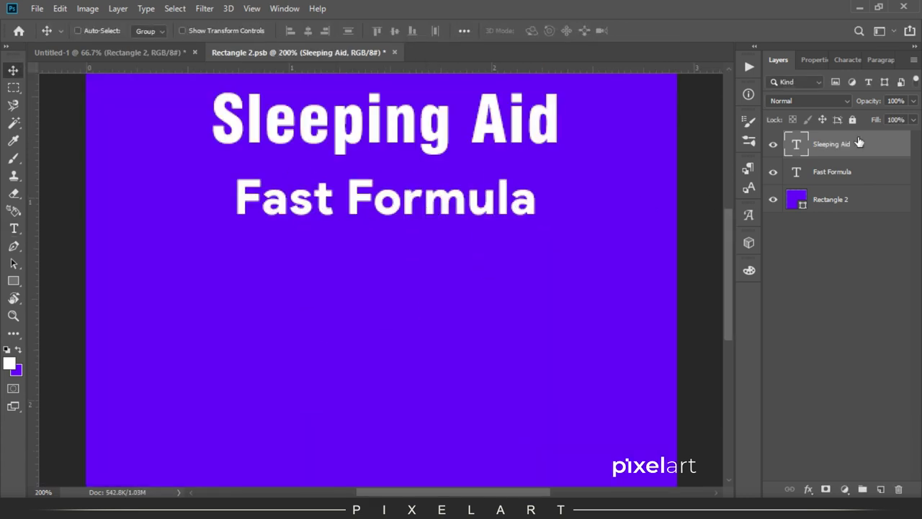
Duplicate and rasterize the heading, then stretch a strip to lengthen the p stem.
{"action": "key", "text": "ctrl+j"}
{"action": "right_click", "coordinate": [859, 143]}
{"action": "left_click", "coordinate": [749, 138]}
{"action": "right_click", "coordinate": [833, 143]}
{"action": "left_click", "coordinate": [682, 239]}
{"action": "key", "text": "m"}
{"action": "left_click_drag", "start_coordinate": [325, 147], "coordinate": [353, 153]}
{"action": "key", "text": "ctrl+t"}
{"action": "key", "text": "Return"}
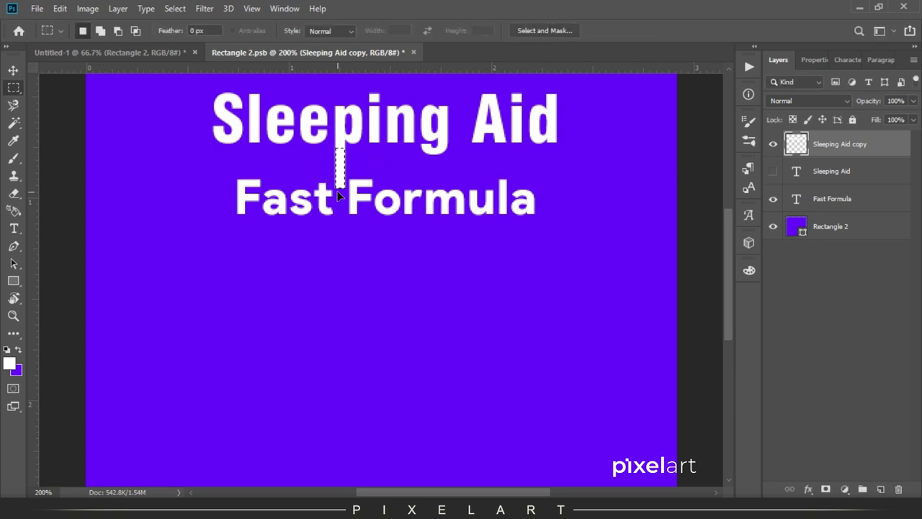
Set Fast Formula in a Light style, shrink it and place it beside the p stem.
{"action": "key", "text": "t"}
{"action": "double_click", "coordinate": [796, 199]}
{"action": "left_click", "coordinate": [297, 30]}
{"action": "type", "text": "L"}
{"action": "key", "text": "Return"}
{"action": "key", "text": "ctrl+t"}
{"action": "key", "text": "ctrl+shift+i"}
{"action": "left_click", "coordinate": [13, 70]}
{"action": "key", "text": "ctrl+t"}
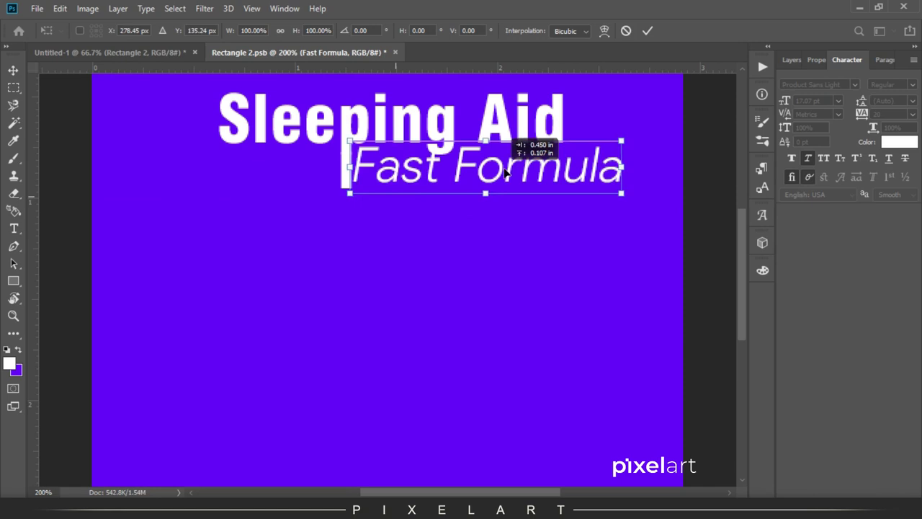
{"action": "left_click_drag", "start_coordinate": [628, 205], "coordinate": [568, 190]}
{"action": "key", "text": "Return"}
{"action": "key", "text": "Down"}
{"action": "key", "text": "Down"}
{"action": "key", "text": "Down"}
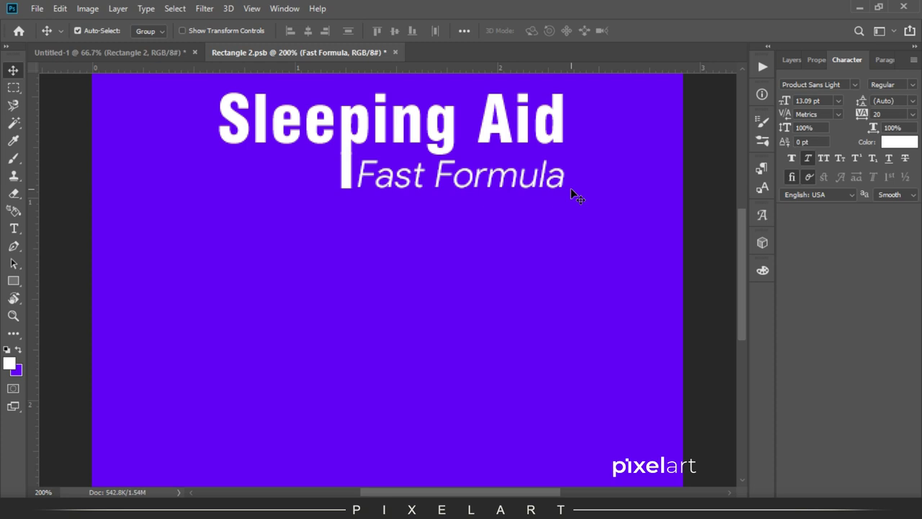
Remove the italic styling from the Fast Formula text.
{"action": "left_click", "coordinate": [756, 410]}
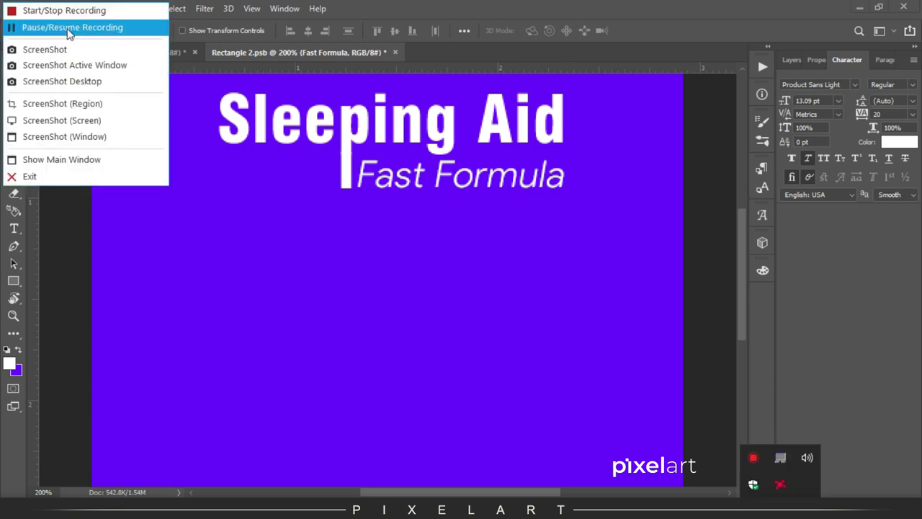
{"action": "left_click", "coordinate": [72, 26]}
{"action": "double_click", "coordinate": [461, 175]}
{"action": "left_click", "coordinate": [807, 157]}
{"action": "left_click", "coordinate": [13, 70]}
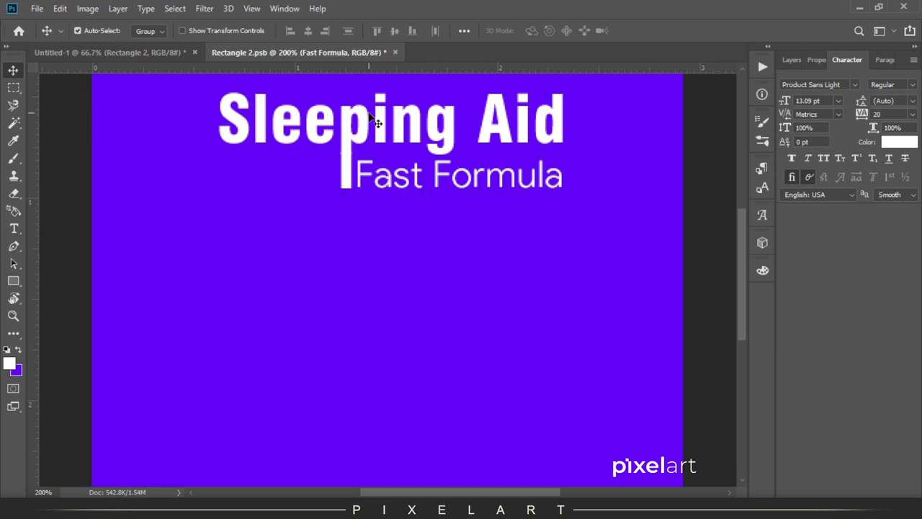
Draw a rectangle over the whole label and set its fill to No Color.
{"action": "key", "text": "ctrl+minus"}
{"action": "left_click", "coordinate": [13, 281]}
{"action": "left_click", "coordinate": [13, 70]}
{"action": "left_click", "coordinate": [13, 281]}
{"action": "left_click_drag", "start_coordinate": [224, 157], "coordinate": [548, 403]}
{"action": "left_click", "coordinate": [777, 144]}
{"action": "left_click", "coordinate": [783, 166]}
Give the rectangle a 5 px solid outline and align the vertical guide to the heading's edge.
{"action": "left_click", "coordinate": [823, 144]}
{"action": "type", "text": "5"}
{"action": "left_click", "coordinate": [878, 145]}
{"action": "left_click", "coordinate": [836, 190]}
{"action": "left_click", "coordinate": [13, 70]}
{"action": "left_click_drag", "start_coordinate": [511, 186], "coordinate": [469, 189]}
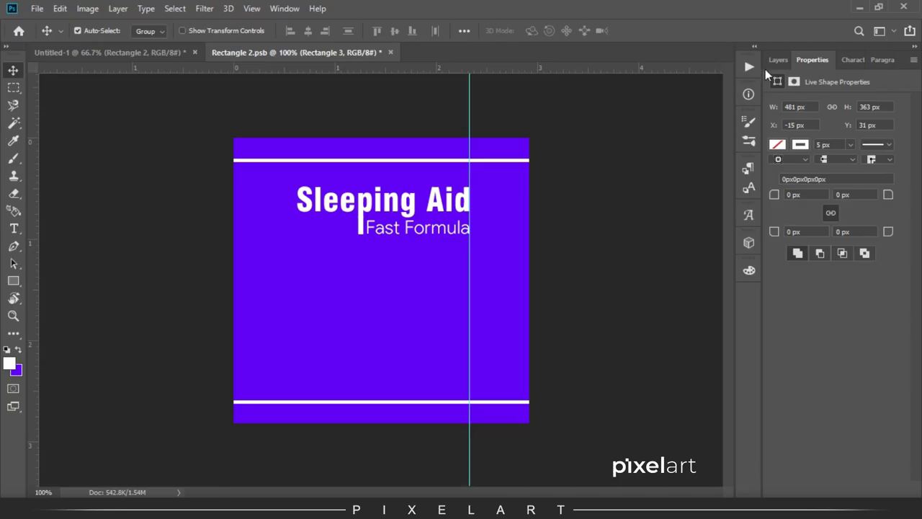
Duplicate the Fast Formula layer to the top and shrink the copy lower on the label.
{"action": "left_click", "coordinate": [779, 60]}
{"action": "left_click", "coordinate": [835, 226]}
{"action": "key", "text": "ctrl+j"}
{"action": "key", "text": "ctrl+shift+bracketright"}
{"action": "key", "text": "ctrl+t"}
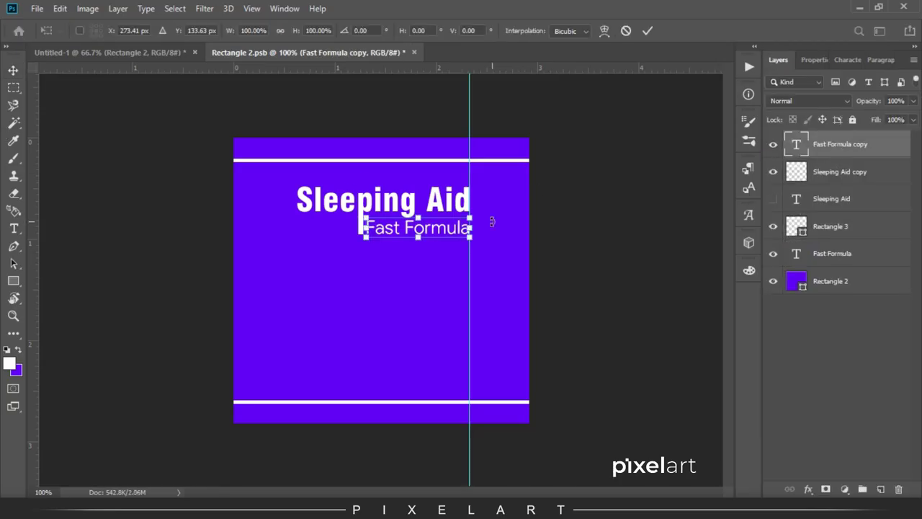
{"action": "left_click_drag", "start_coordinate": [492, 222], "coordinate": [387, 255]}
{"action": "key", "text": "Return"}
Replace the copy's text with Natural & Safe and scale it down.
{"action": "key", "text": "ctrl+plus"}
{"action": "double_click", "coordinate": [307, 281]}
{"action": "type", "text": "Natural & Safe"}
{"action": "key", "text": "ctrl+Return"}
{"action": "key", "text": "ctrl+t"}
{"action": "mouse_move", "coordinate": [360, 271]}
{"action": "left_mouse_down"}
{"action": "mouse_move", "coordinate": [329, 274]}
{"action": "mouse_move", "coordinate": [454, 292]}
{"action": "left_mouse_up"}
{"action": "key", "text": "Return"}
Add a 100% PURE label using wording copied from the notes.
{"action": "key", "text": "alt+Tab"}
{"action": "key", "text": "alt+Tab"}
{"action": "double_click", "coordinate": [396, 285]}
{"action": "type", "text": "100% PURE"}
{"action": "key", "text": "ctrl+Return"}
Duplicate the label further right and change it to MADE IN INDIA.
{"action": "key", "text": "alt+Tab"}
{"action": "left_click", "coordinate": [170, 216]}
{"action": "key", "text": "shift+Home"}
{"action": "key", "text": "ctrl+c"}
{"action": "key", "text": "alt+Tab"}
{"action": "left_click_drag", "start_coordinate": [362, 268], "coordinate": [457, 267]}
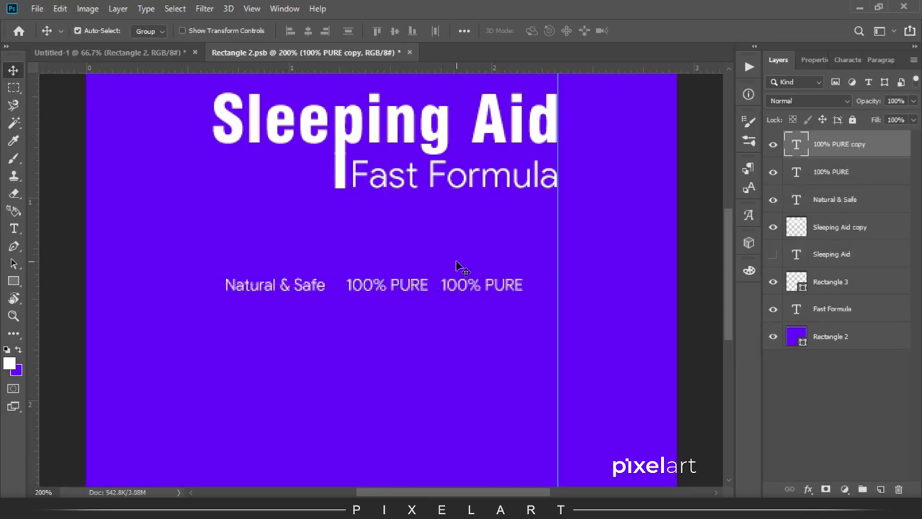
{"action": "double_click", "coordinate": [481, 284]}
{"action": "key", "text": "ctrl+v"}
{"action": "left_click", "coordinate": [12, 67]}
{"action": "left_click", "coordinate": [838, 173]}
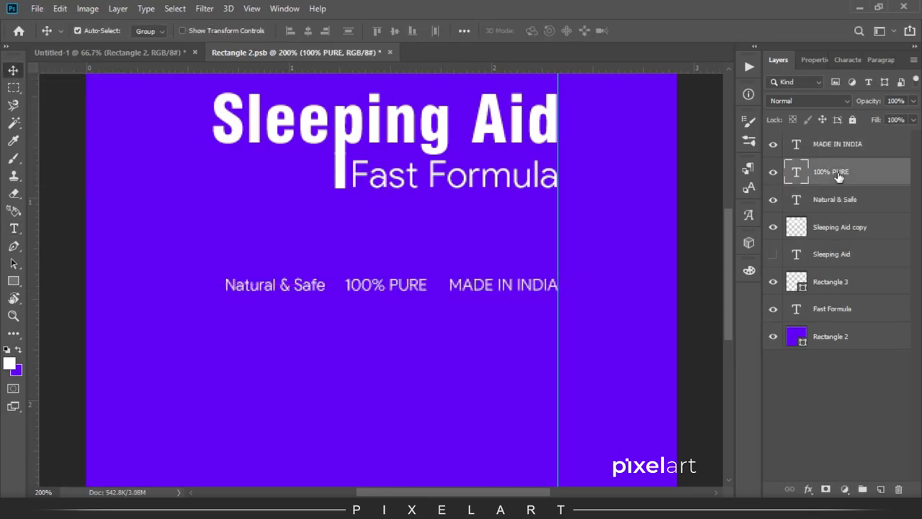
Search the web for flaticon and open the Flaticon website.
{"action": "key", "text": "alt+Tab"}
{"action": "type", "text": "flaticon"}
{"action": "key", "text": "Return"}
{"action": "left_click", "coordinate": [147, 191]}
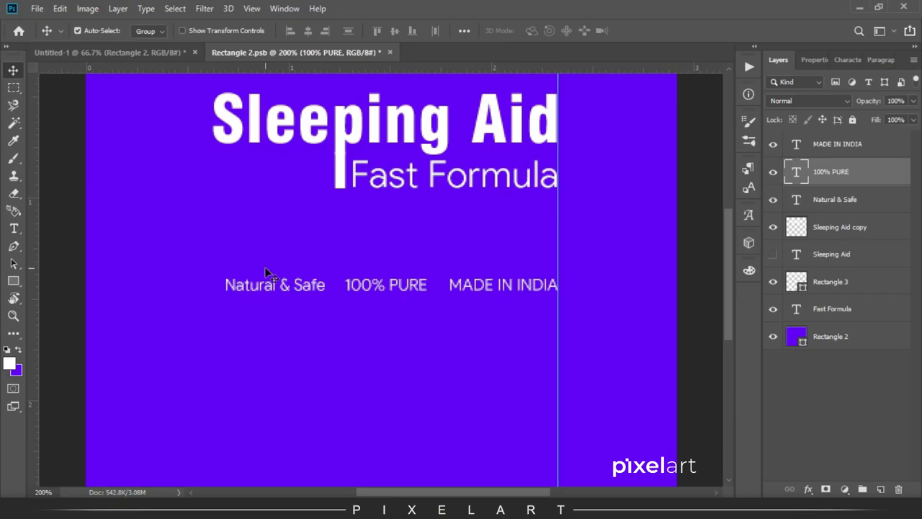
Search Flaticon for 'Safe' and save the outlined shield icon as a 64px PNG.
{"action": "key", "text": "t"}
{"action": "left_click", "coordinate": [303, 286]}
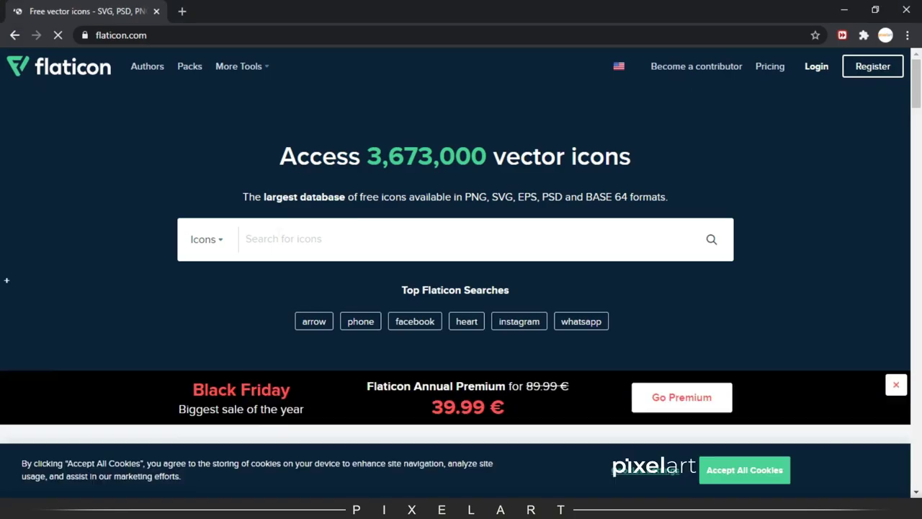
{"action": "type", "text": "Safe"}
{"action": "key", "text": "Return"}
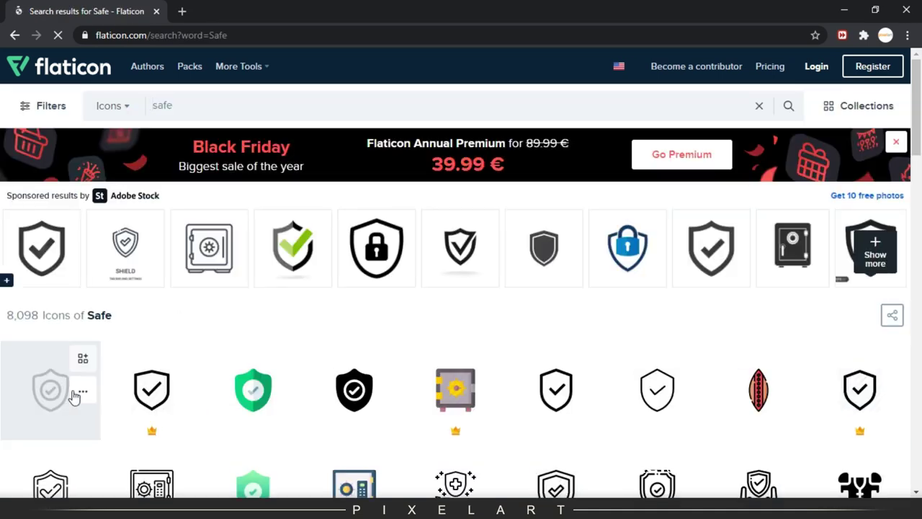
{"action": "left_click", "coordinate": [51, 397]}
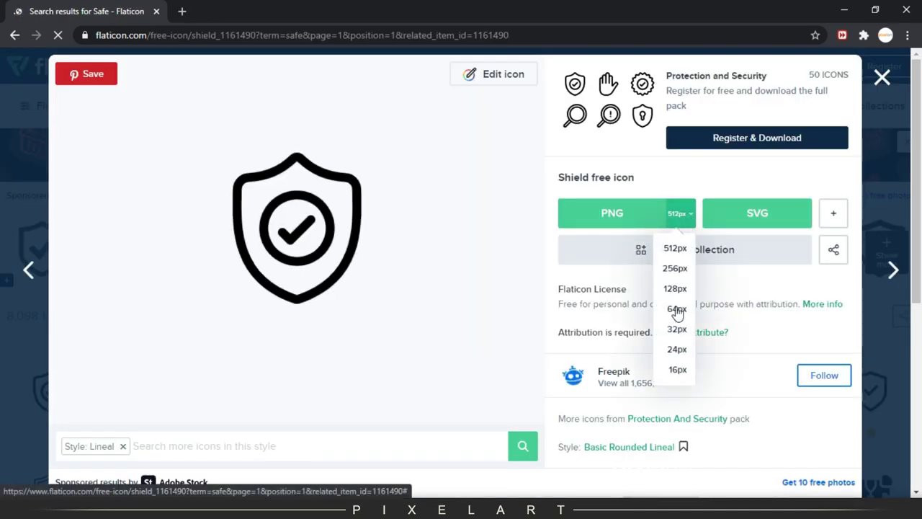
{"action": "left_click", "coordinate": [677, 309]}
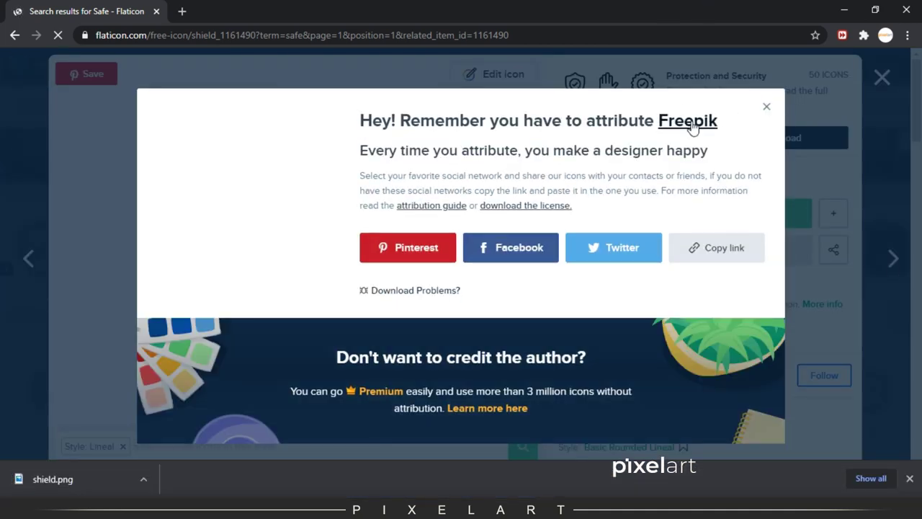
{"action": "left_click", "coordinate": [767, 107]}
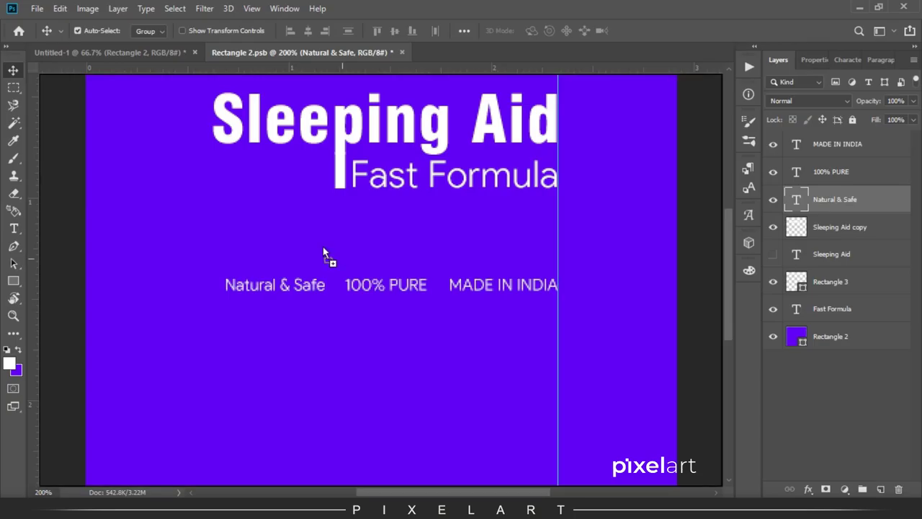
Place shield.png small above Natural & Safe, load its shape and add a new layer.
{"action": "left_click_drag", "start_coordinate": [325, 253], "coordinate": [429, 326]}
{"action": "left_click_drag", "start_coordinate": [585, 136], "coordinate": [315, 422]}
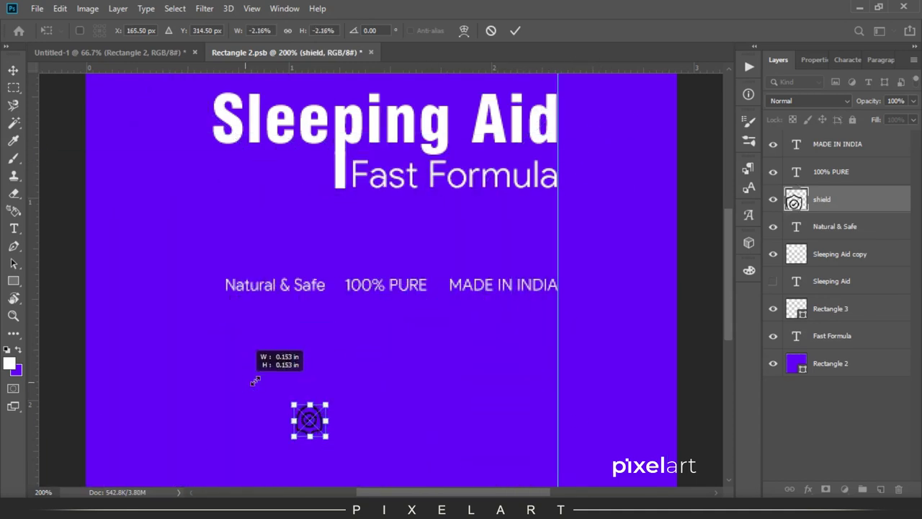
{"action": "key", "text": "Return"}
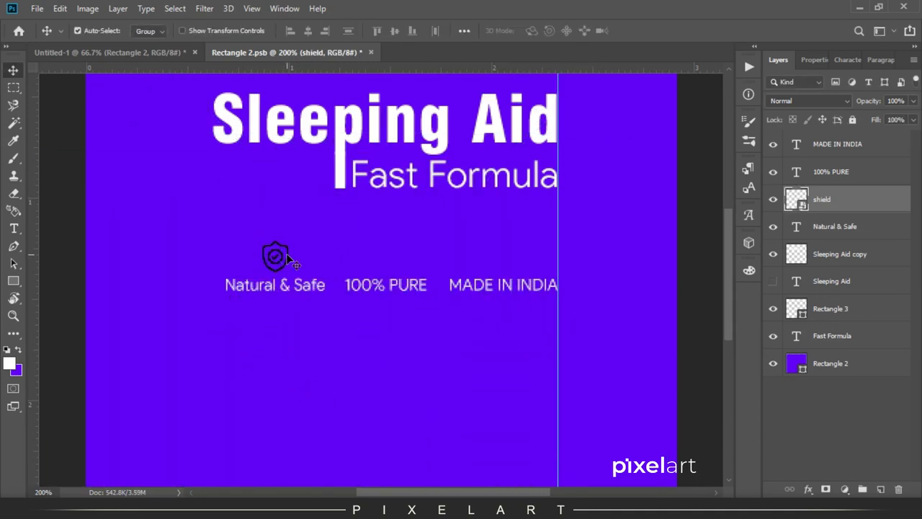
{"action": "left_click", "coordinate": [797, 199], "text": "ctrl"}
{"action": "left_click", "coordinate": [881, 489]}
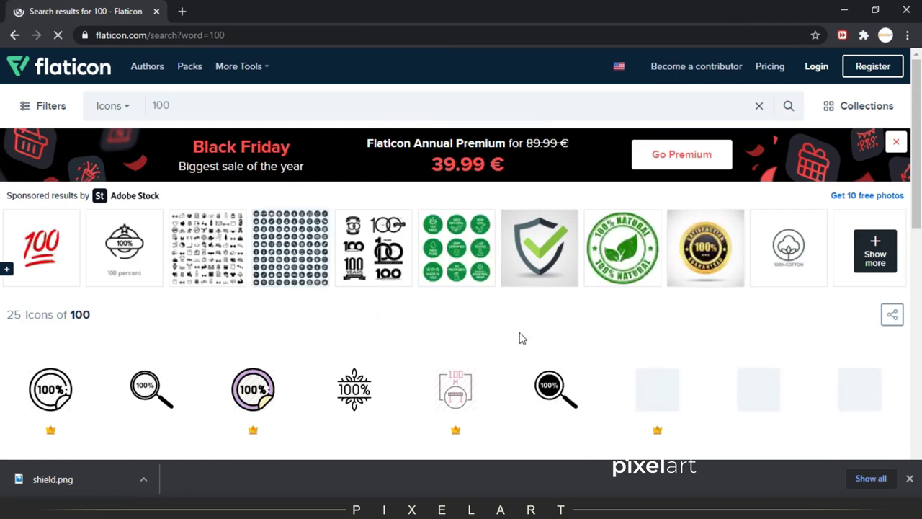
Open the 100% No Preservatives badge and download it as PNG, retrying via the size menu.
{"action": "scroll", "coordinate": [358, 265], "scroll_direction": "down", "scroll_amount": 2}
{"action": "left_click", "coordinate": [358, 265]}
{"action": "left_click", "coordinate": [648, 215]}
{"action": "left_click", "coordinate": [598, 224]}
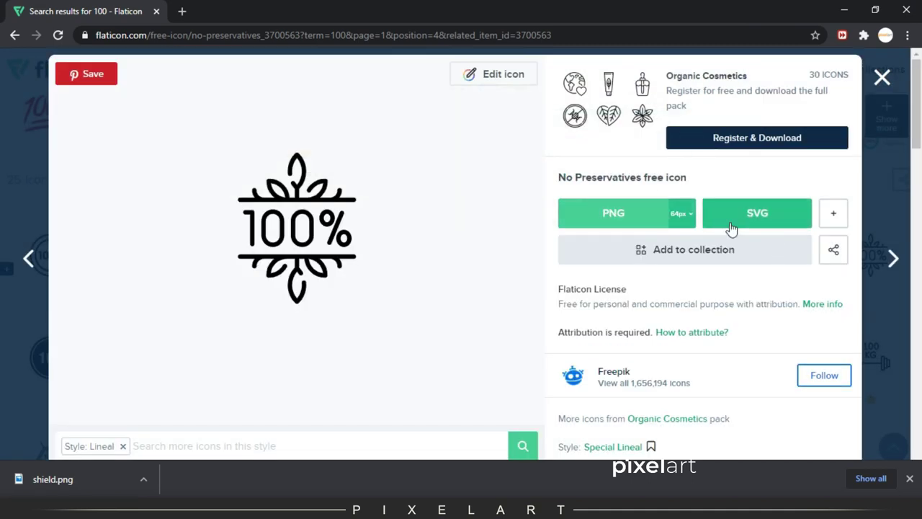
{"action": "left_click", "coordinate": [627, 216]}
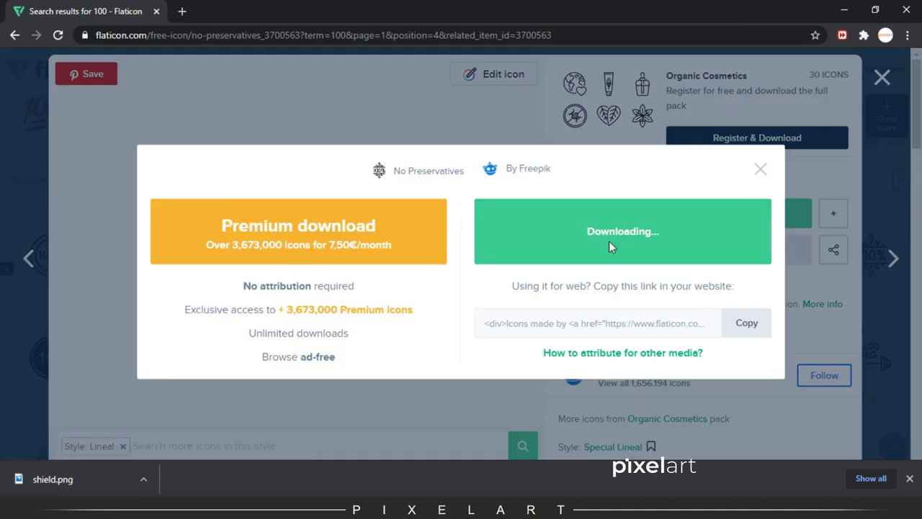
{"action": "left_click", "coordinate": [883, 78]}
{"action": "left_click", "coordinate": [245, 267]}
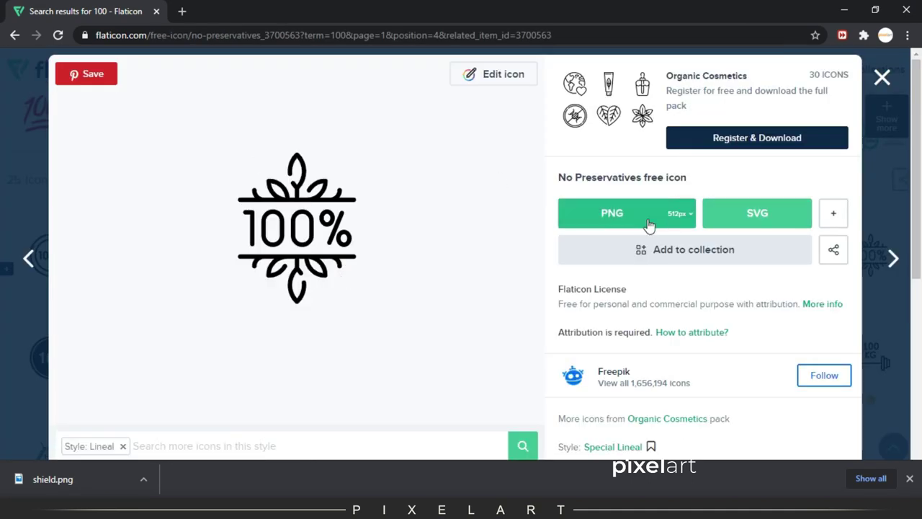
{"action": "left_click", "coordinate": [681, 213]}
{"action": "left_click", "coordinate": [677, 310]}
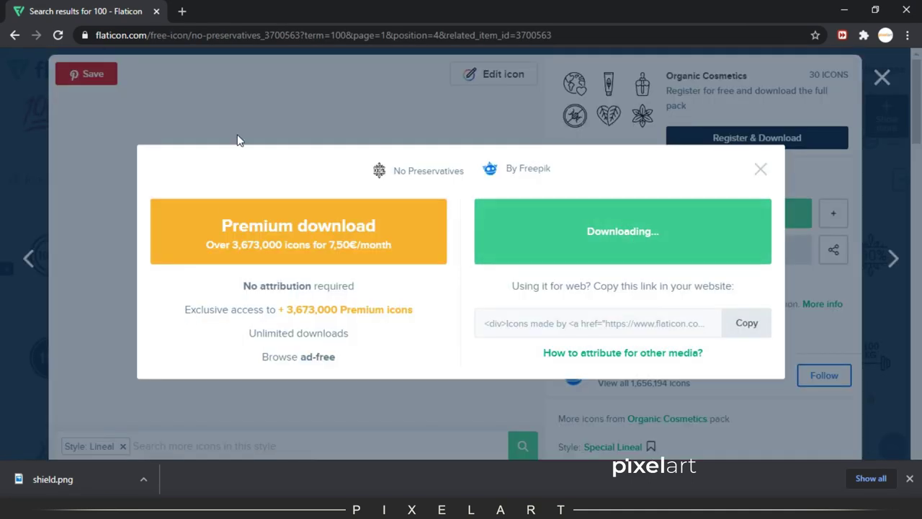
{"action": "left_click", "coordinate": [760, 170]}
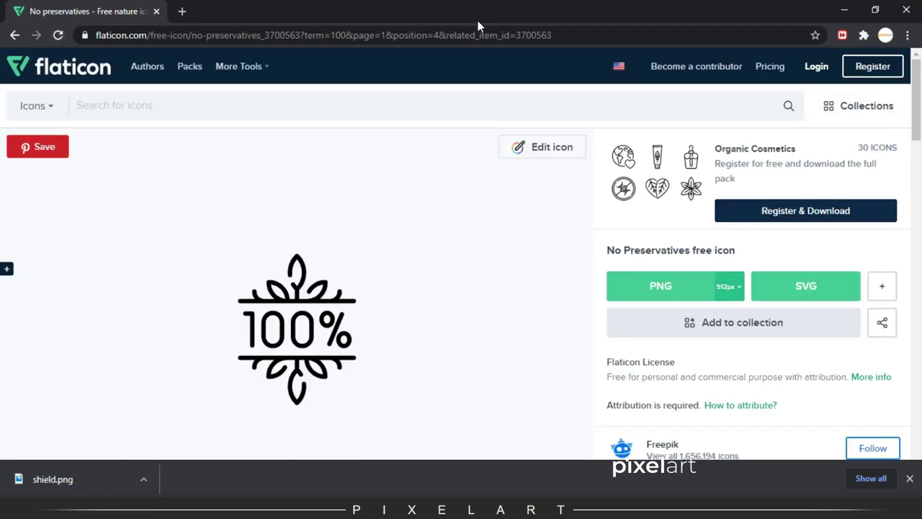
{"action": "left_click", "coordinate": [728, 340]}
{"action": "left_click", "coordinate": [714, 437]}
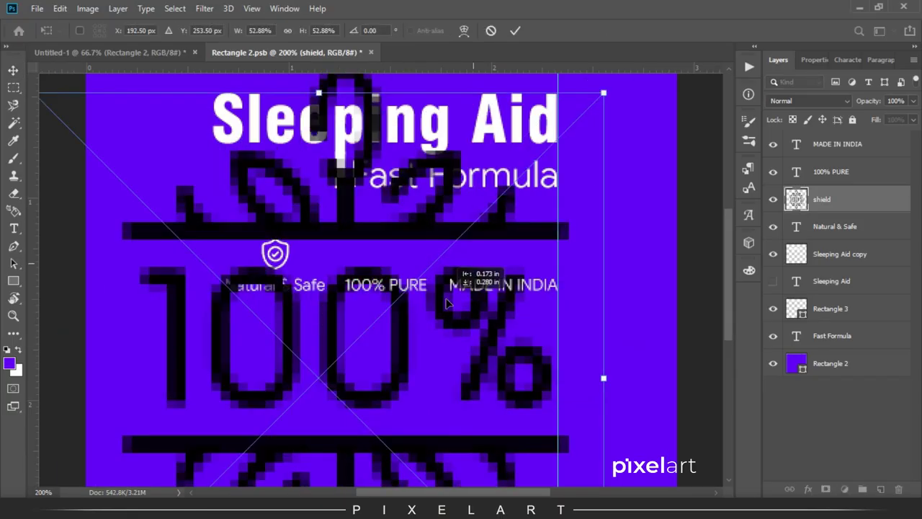
Scale the 100% badge down and position it just above 100% PURE.
{"action": "left_click_drag", "start_coordinate": [604, 90], "coordinate": [343, 355]}
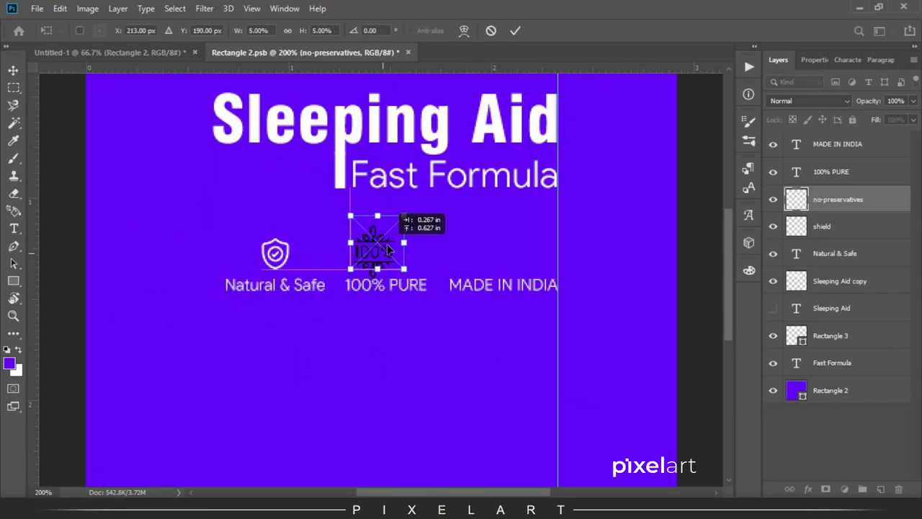
{"action": "left_click_drag", "start_coordinate": [342, 355], "coordinate": [411, 233]}
{"action": "key", "text": "Return"}
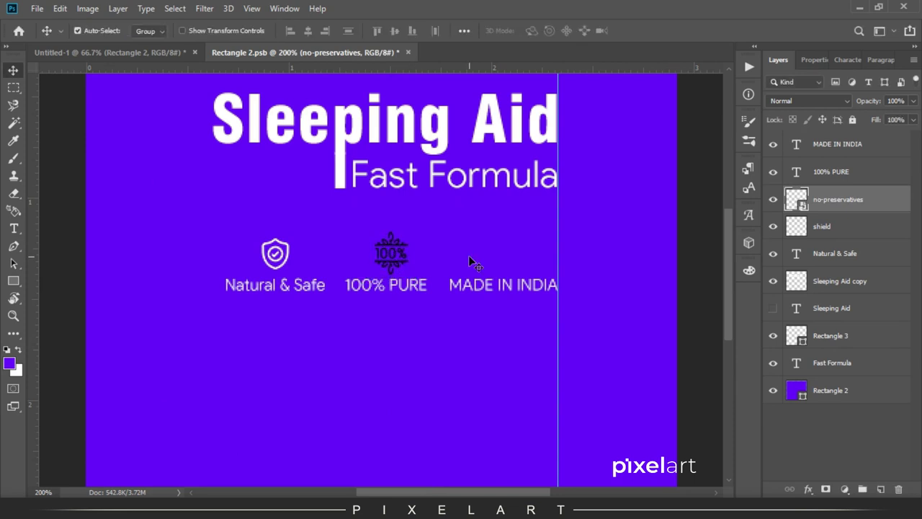
{"action": "key", "text": "Left"}
{"action": "key", "text": "Left"}
{"action": "key", "text": "Left"}
{"action": "key", "text": "Up"}
{"action": "key", "text": "Up"}
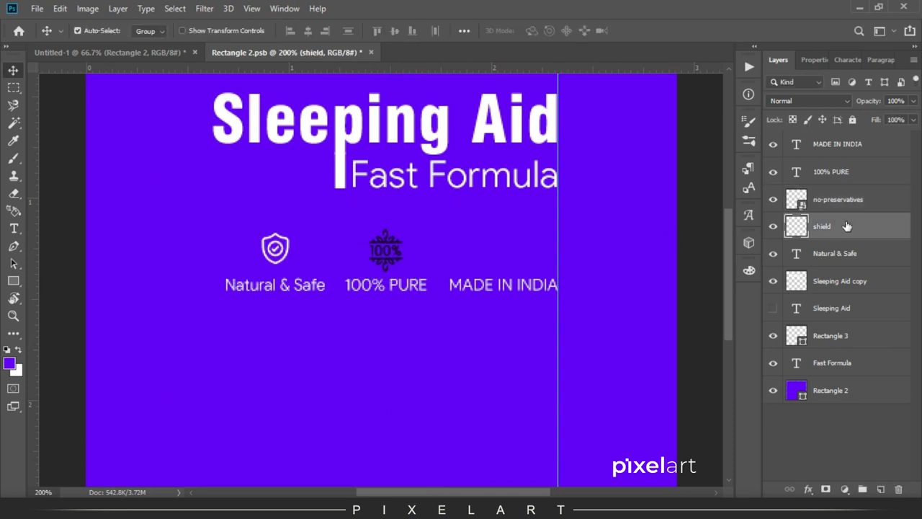
{"action": "key", "text": "ctrl+t"}
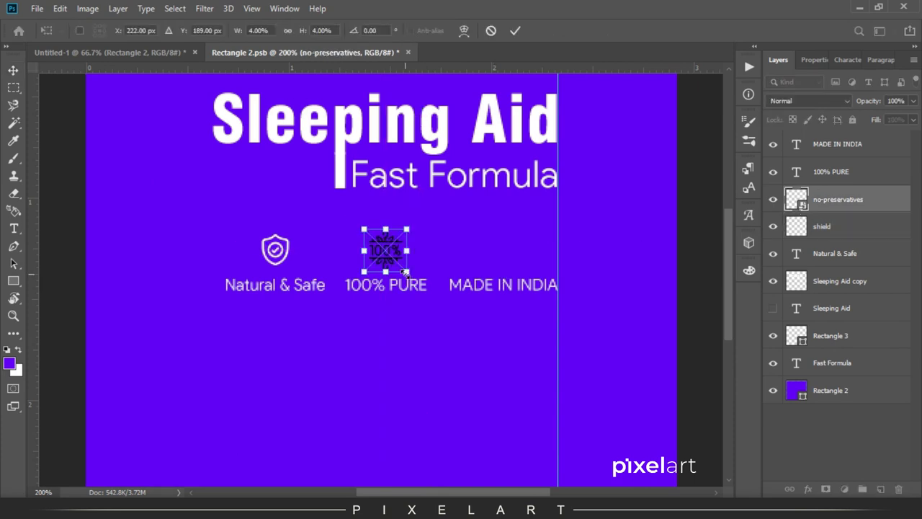
{"action": "key", "text": "Return"}
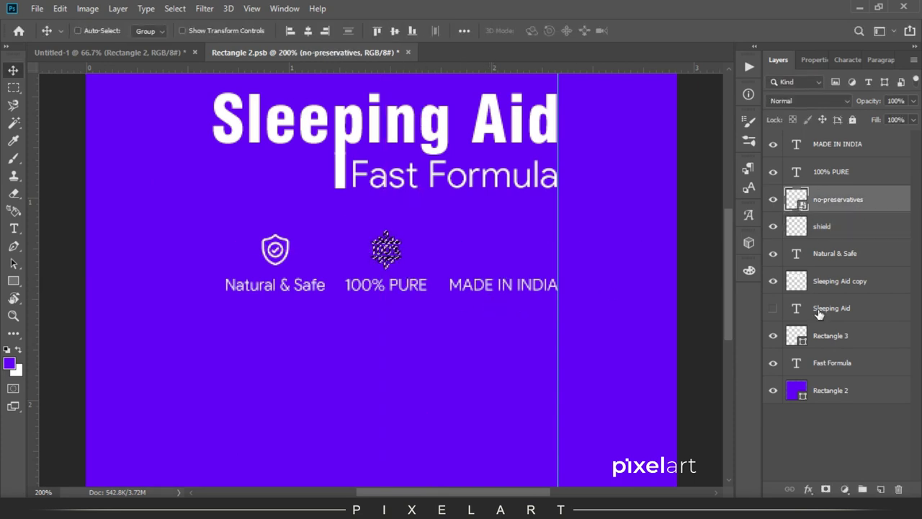
Add a new layer and merge the badge into it as Layer 1.
{"action": "left_click", "coordinate": [880, 490]}
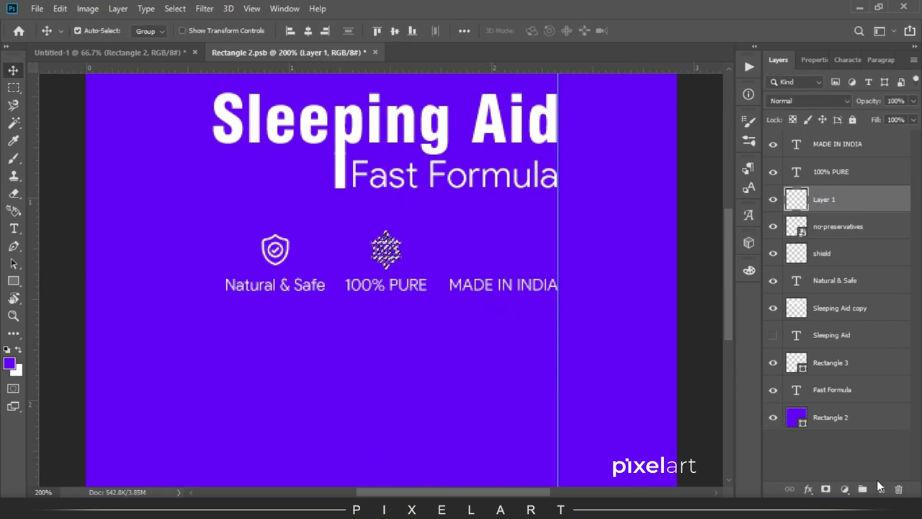
{"action": "left_click", "coordinate": [830, 227], "text": "shift"}
{"action": "key", "text": "ctrl+e"}
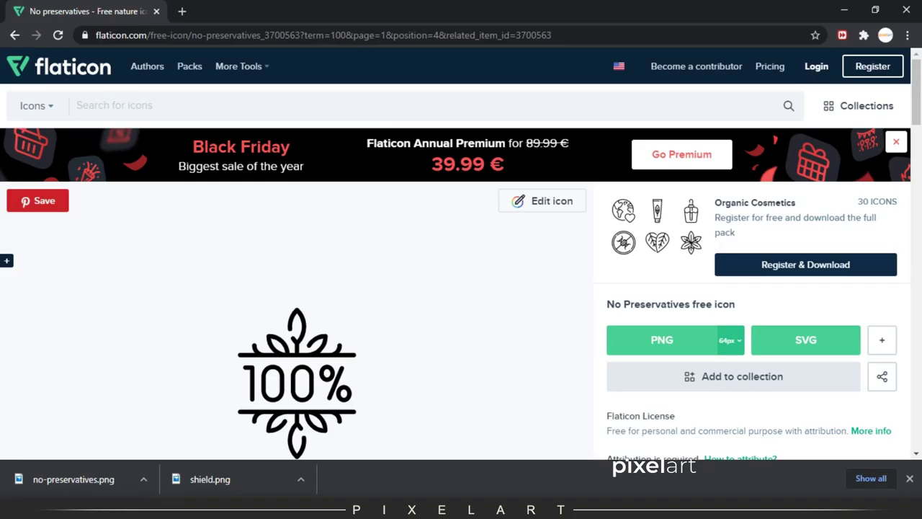
{"action": "type", "text": "india"}
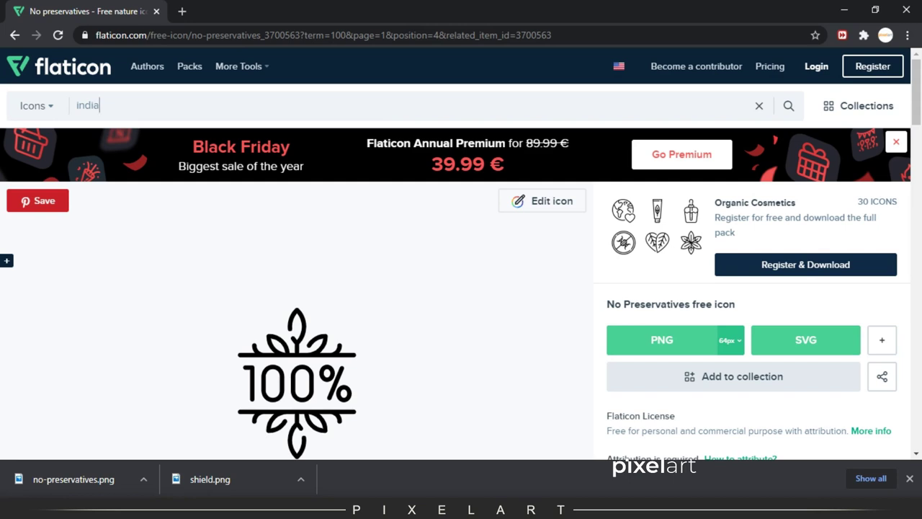
Search Flaticon for 'india' and download the INDIA outline map icon as a 64px PNG.
{"action": "key", "text": "Return"}
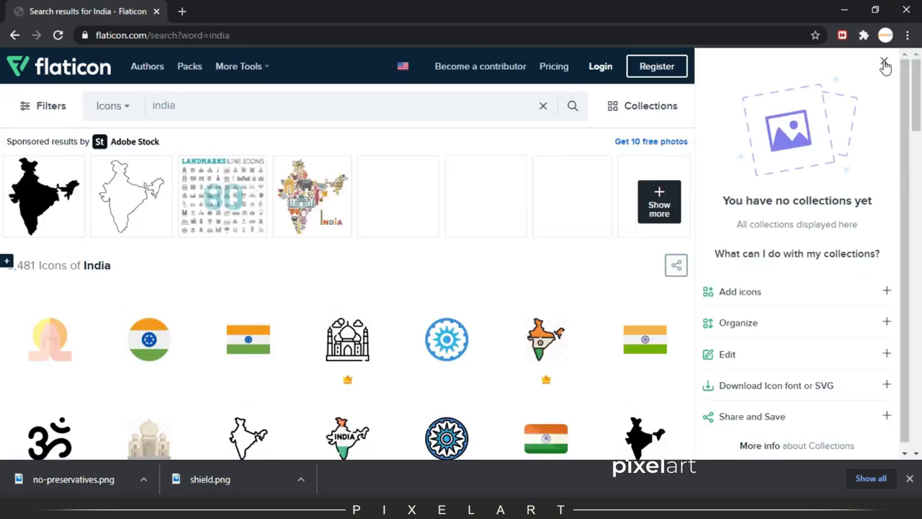
{"action": "left_click", "coordinate": [885, 61]}
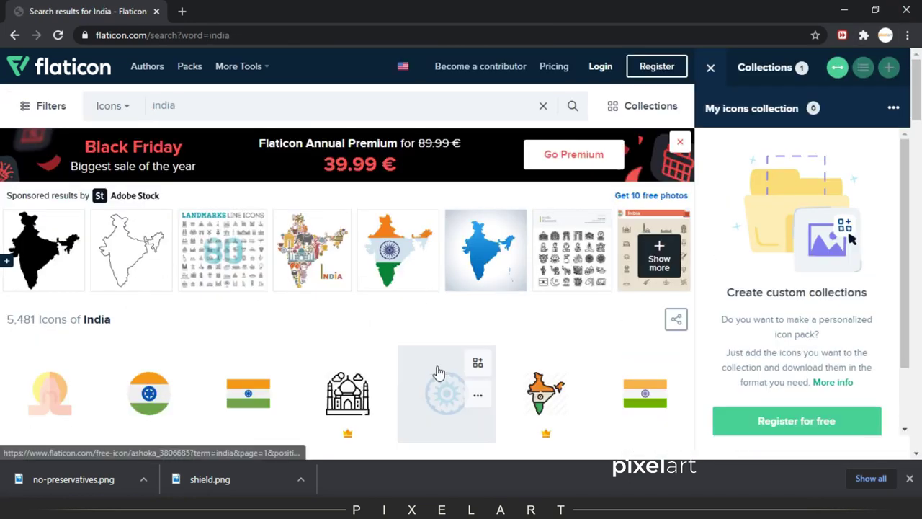
{"action": "scroll", "coordinate": [444, 375], "scroll_direction": "down", "scroll_amount": 2}
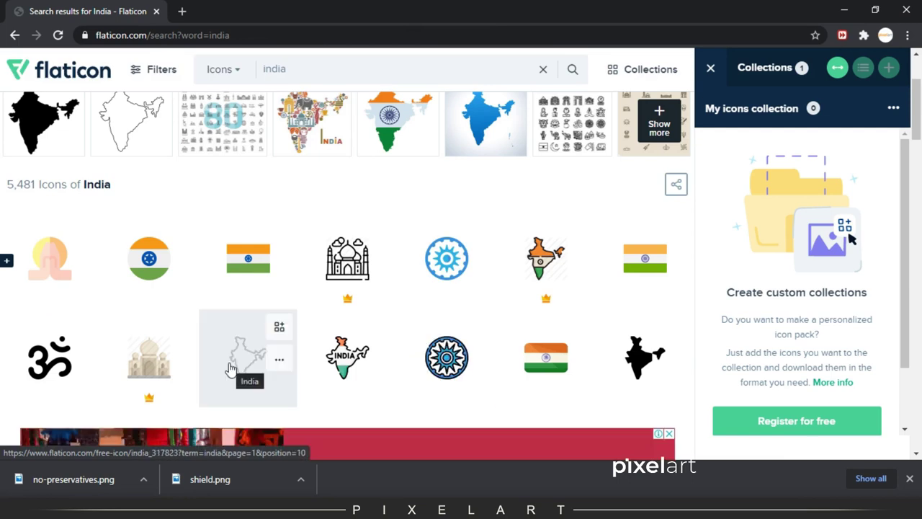
{"action": "scroll", "coordinate": [237, 370], "scroll_direction": "down", "scroll_amount": 3}
{"action": "scroll", "coordinate": [229, 370], "scroll_direction": "down", "scroll_amount": 3}
{"action": "scroll", "coordinate": [228, 369], "scroll_direction": "up", "scroll_amount": 2}
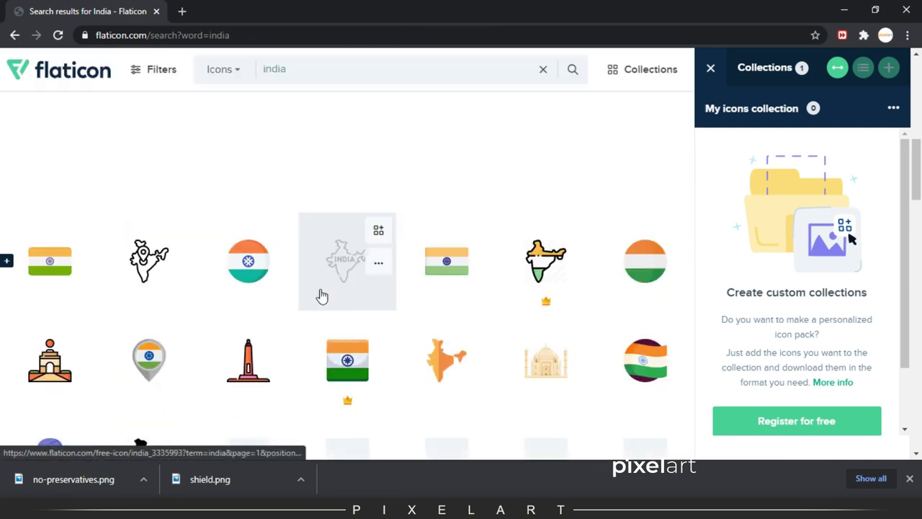
{"action": "left_click", "coordinate": [336, 278]}
{"action": "left_click", "coordinate": [681, 213]}
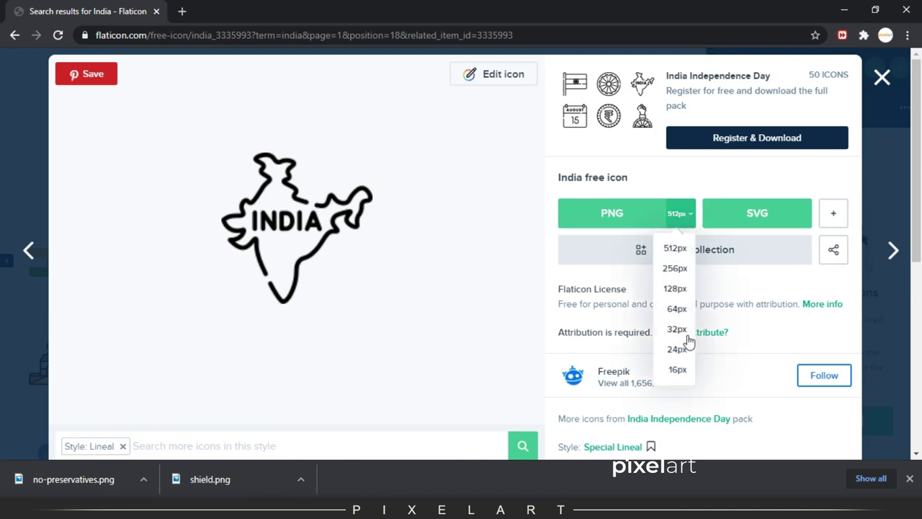
{"action": "left_click", "coordinate": [653, 308]}
{"action": "left_click", "coordinate": [631, 241]}
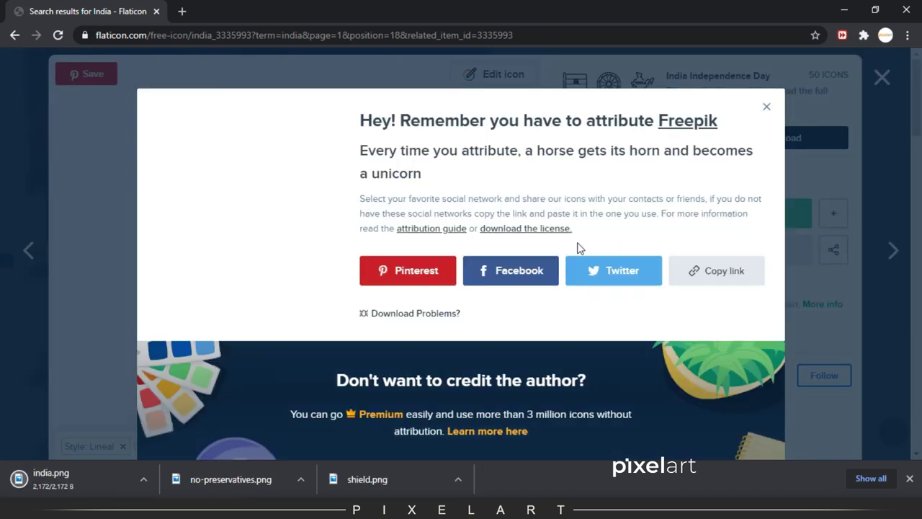
{"action": "left_click", "coordinate": [767, 106]}
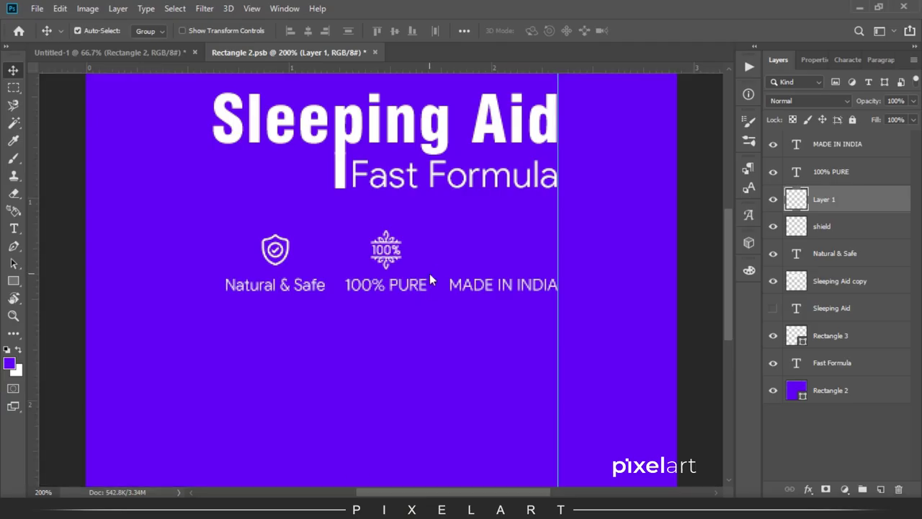
Scale the placed india.png down to about 4% and position it above MADE IN INDIA.
{"action": "mouse_move", "coordinate": [569, 96]}
{"action": "left_mouse_down"}
{"action": "mouse_move", "coordinate": [306, 359]}
{"action": "mouse_move", "coordinate": [453, 258]}
{"action": "mouse_move", "coordinate": [506, 252]}
{"action": "left_mouse_up"}
{"action": "key", "text": "Return"}
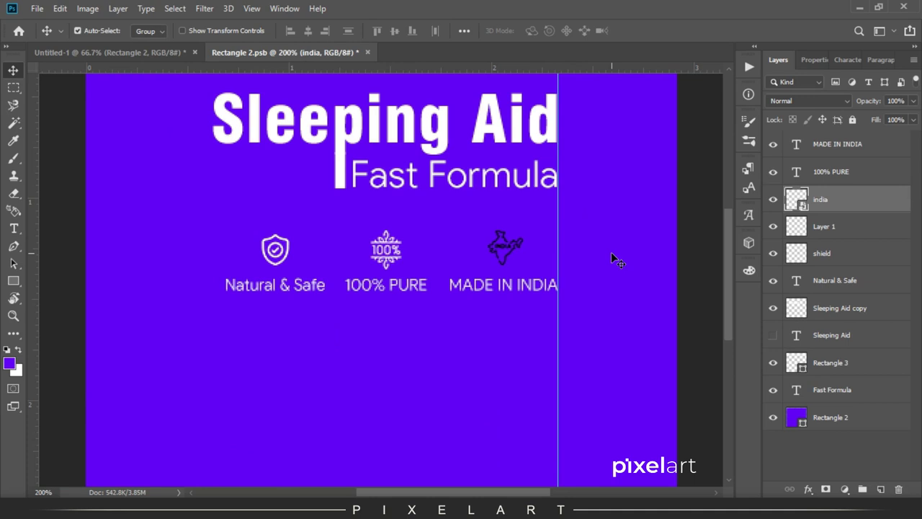
{"action": "key", "text": "ctrl+t"}
{"action": "left_click_drag", "start_coordinate": [527, 230], "coordinate": [531, 225]}
{"action": "key", "text": "Return"}
Fill the India map shape white on a new layer and merge it into the india layer.
{"action": "left_click", "coordinate": [794, 206], "text": "ctrl"}
{"action": "left_click", "coordinate": [881, 489]}
{"action": "key", "text": "ctrl+BackSpace"}
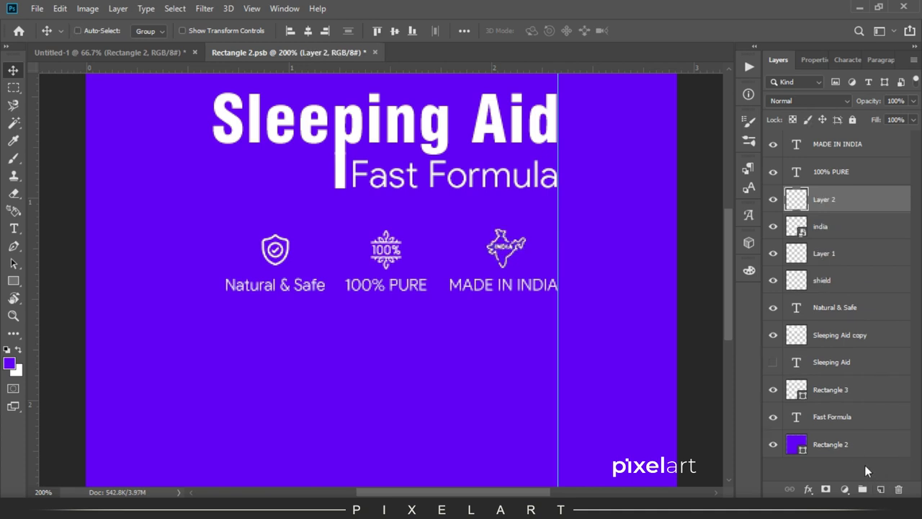
{"action": "left_click", "coordinate": [834, 236]}
{"action": "key", "text": "Delete"}
{"action": "key", "text": "ctrl+minus"}
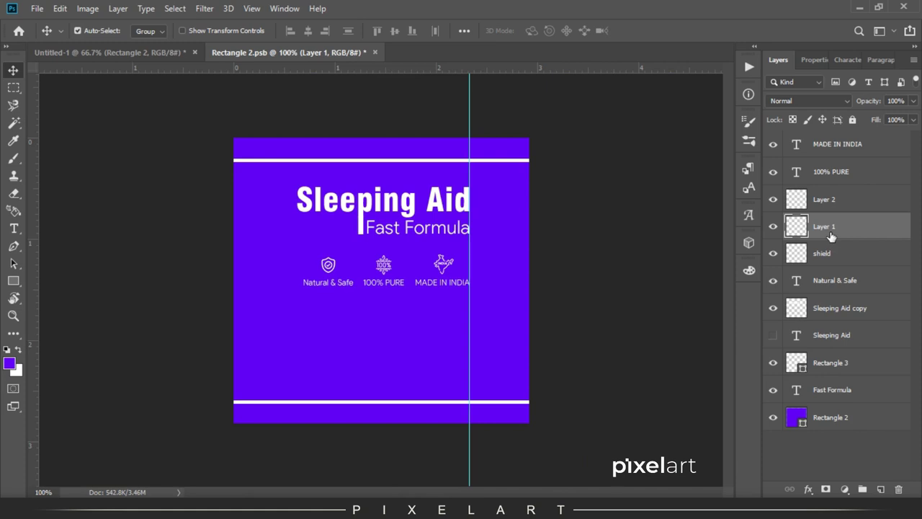
Nudge all the icons and their labels slightly left.
{"action": "left_click", "coordinate": [825, 279], "text": "shift"}
{"action": "left_click", "coordinate": [840, 176], "text": "shift"}
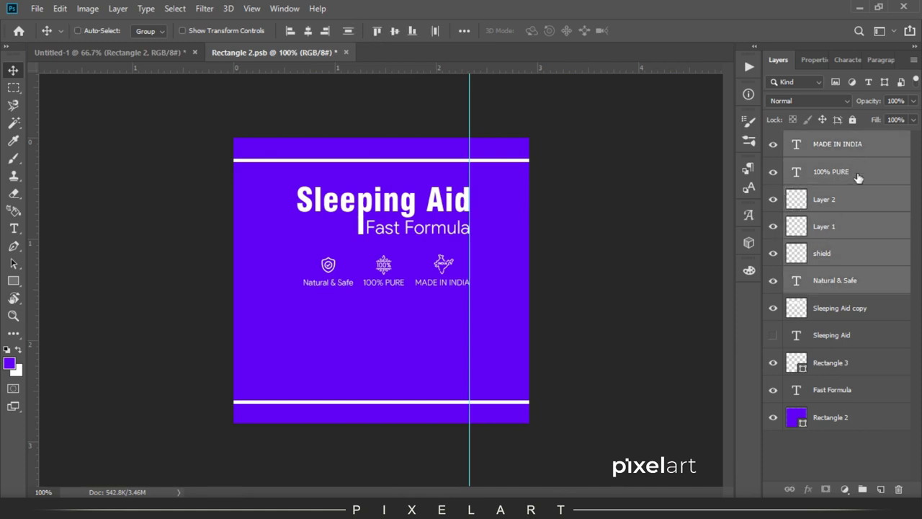
{"action": "key", "text": "Left"}
{"action": "key", "text": "Left"}
{"action": "key", "text": "Left"}
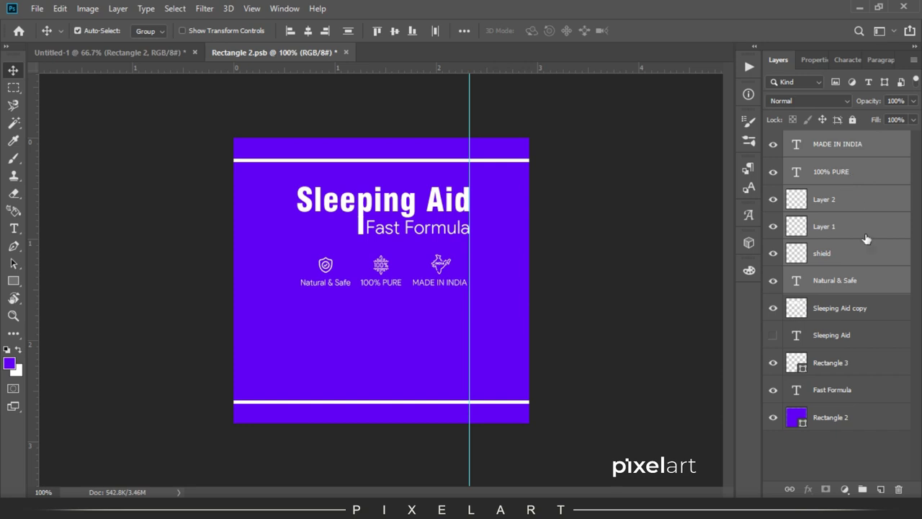
Enlarge the shield icon to about 109% and select the Sleep Fast / Wake up Relaxed lines in the notes.
{"action": "left_click", "coordinate": [850, 258]}
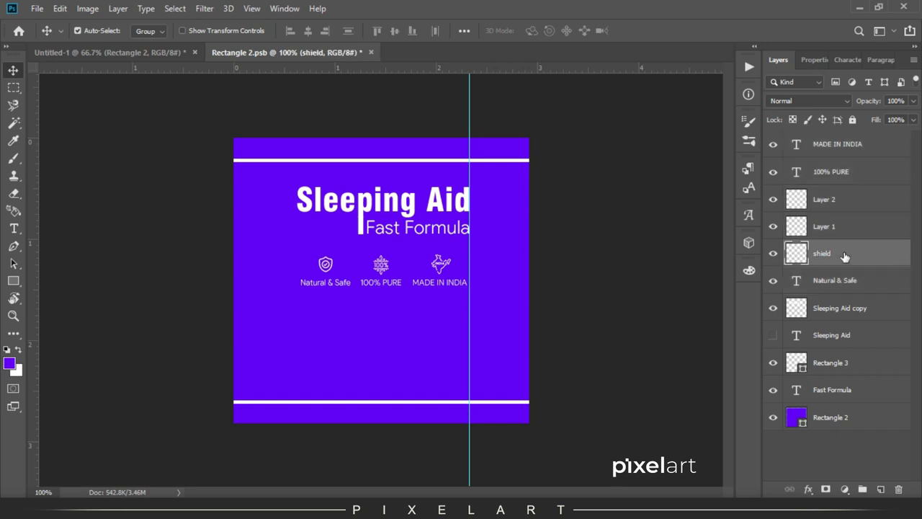
{"action": "key", "text": "ctrl+plus"}
{"action": "key", "text": "ctrl+plus"}
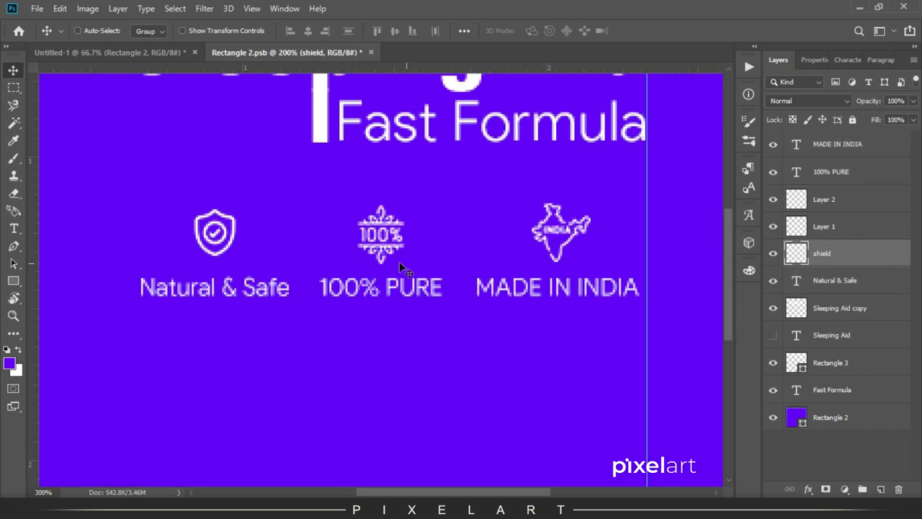
{"action": "key", "text": "ctrl+t"}
{"action": "left_click_drag", "start_coordinate": [234, 253], "coordinate": [237, 256]}
{"action": "key", "text": "Return"}
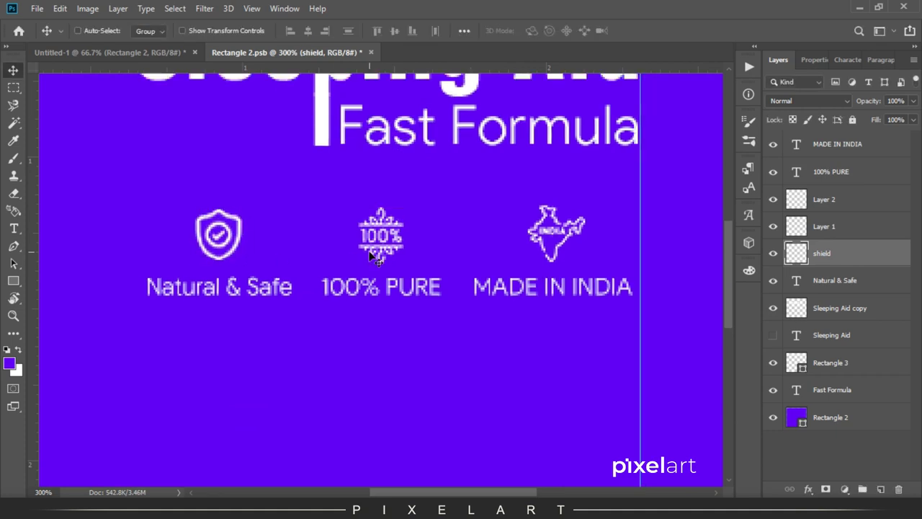
{"action": "key", "text": "ctrl+minus"}
{"action": "key", "text": "ctrl+minus"}
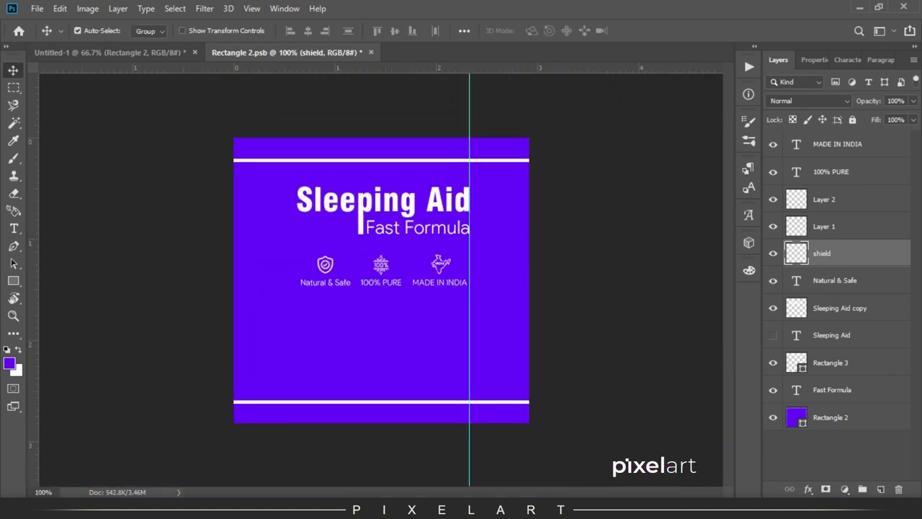
{"action": "key", "text": "alt+Tab"}
{"action": "left_click_drag", "start_coordinate": [157, 343], "coordinate": [5, 322]}
{"action": "key", "text": "ctrl+c"}
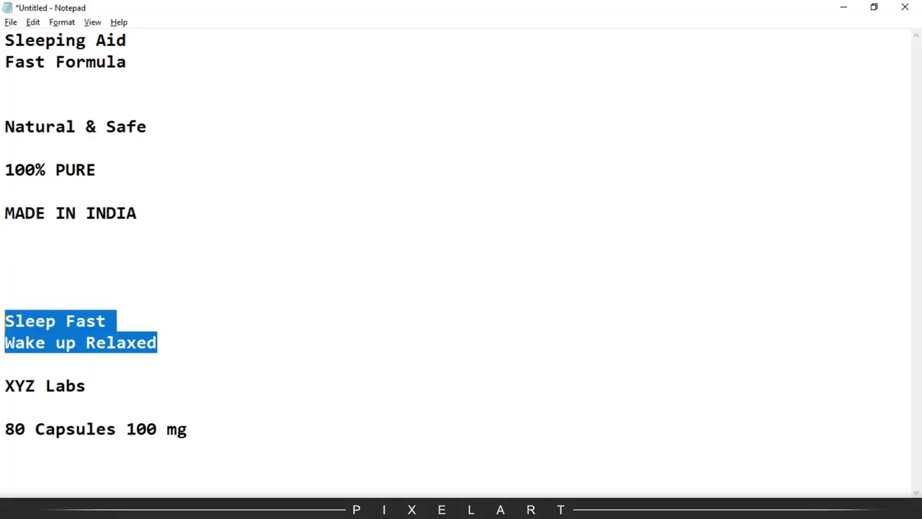
Duplicate the Fast Formula text and move the copy below the icon row.
{"action": "key", "text": "alt+Tab"}
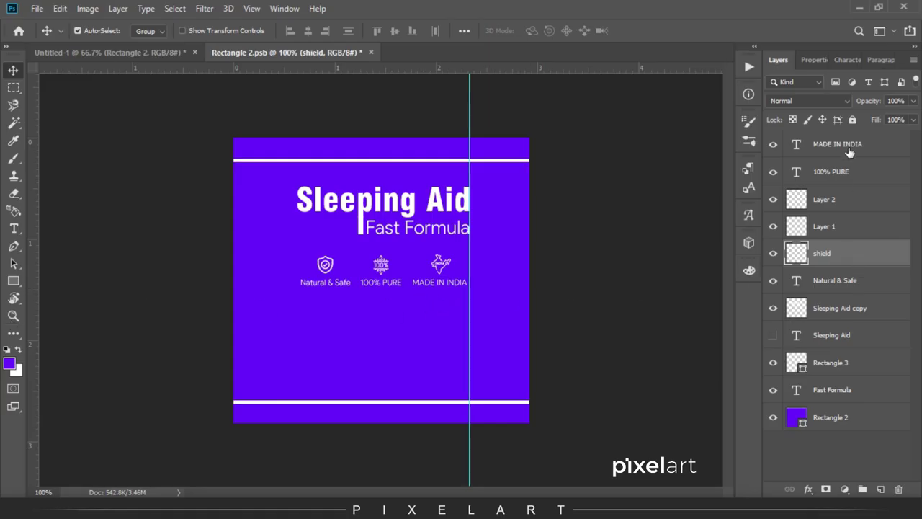
{"action": "left_click", "coordinate": [838, 391]}
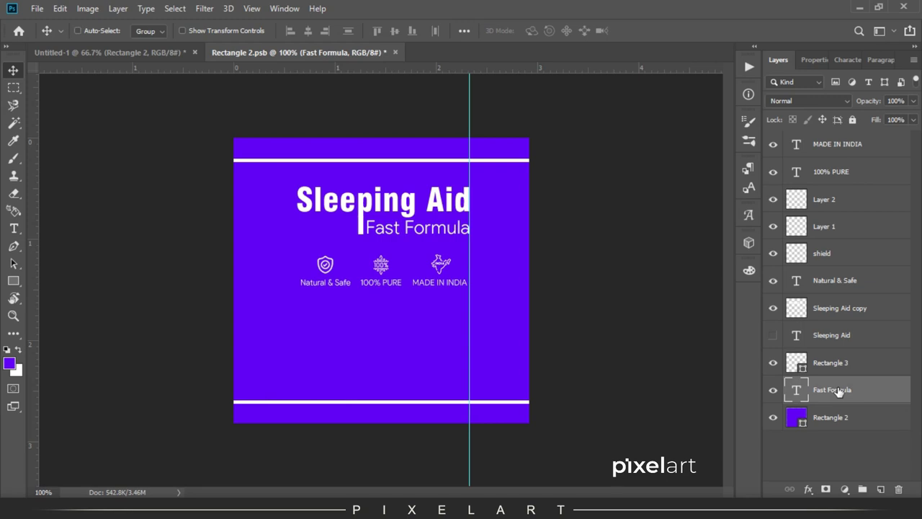
{"action": "key", "text": "ctrl+j"}
{"action": "left_click_drag", "start_coordinate": [838, 389], "coordinate": [836, 142]}
{"action": "key", "text": "ctrl+t"}
{"action": "left_click_drag", "start_coordinate": [469, 269], "coordinate": [410, 314]}
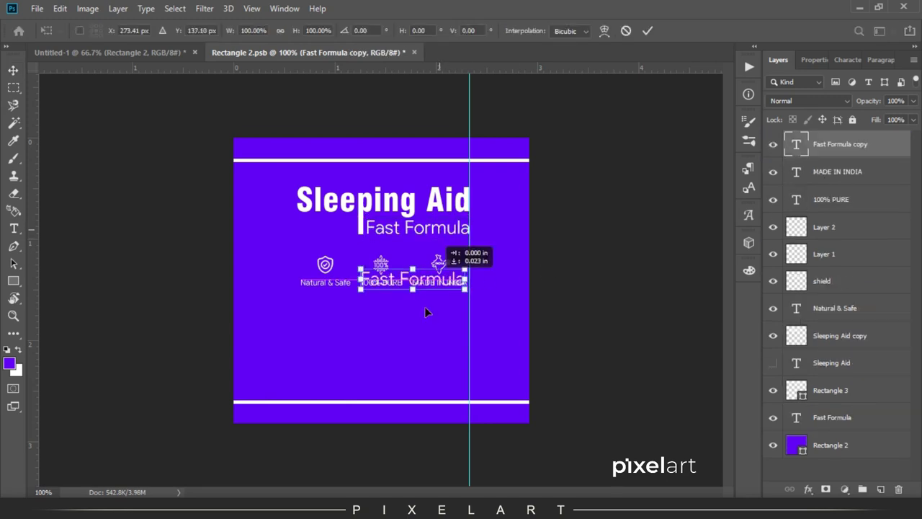
{"action": "key", "text": "Return"}
Replace the copied text with the pasted 'Sleep Fast / Wake up Relaxed' tagline.
{"action": "key", "text": "t"}
{"action": "left_click", "coordinate": [407, 315]}
{"action": "key", "text": "ctrl+a"}
{"action": "key", "text": "ctrl+v"}
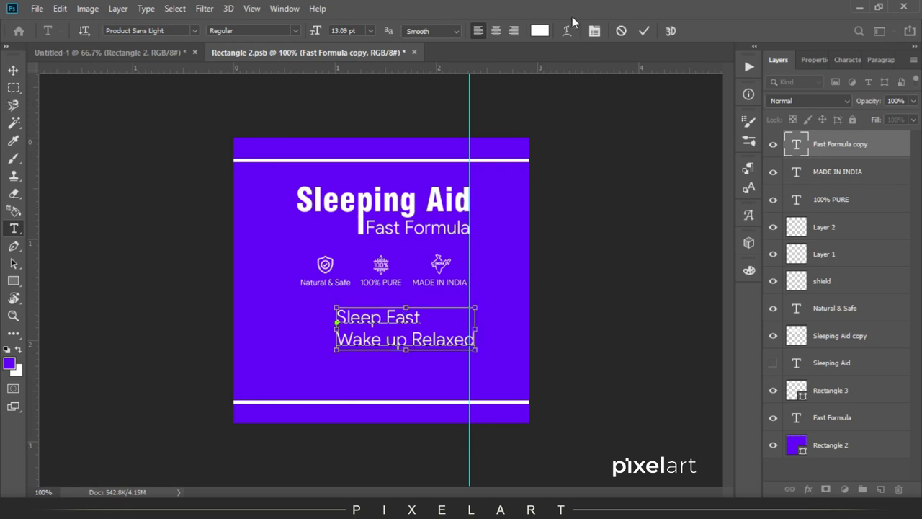
Style the tagline Faux Italic, 9.09 pt, Product Sans Medium, and nudge it right.
{"action": "key", "text": "ctrl+a"}
{"action": "left_click", "coordinate": [595, 31]}
{"action": "left_click", "coordinate": [810, 158]}
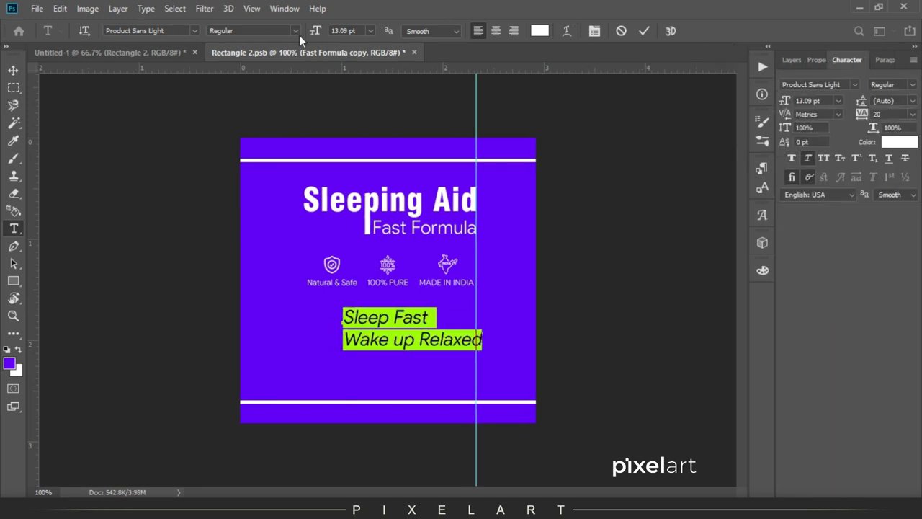
{"action": "left_click_drag", "start_coordinate": [314, 32], "coordinate": [311, 37]}
{"action": "left_click", "coordinate": [154, 32]}
{"action": "type", "text": "Product Sans"}
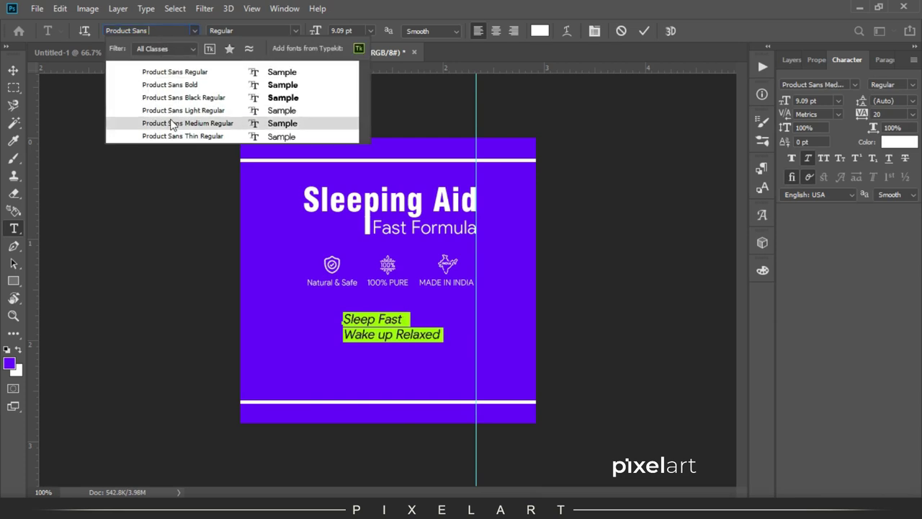
{"action": "left_click", "coordinate": [150, 123]}
{"action": "left_click", "coordinate": [15, 69]}
{"action": "key", "text": "shift+Right"}
{"action": "key", "text": "shift+Right"}
{"action": "key", "text": "shift+Right"}
{"action": "key", "text": "shift+Right"}
{"action": "key", "text": "shift+Right"}
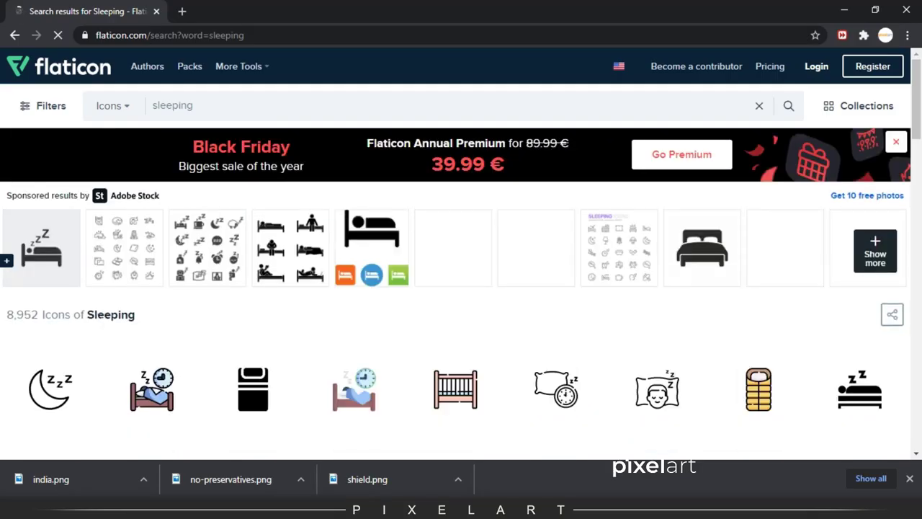
{"action": "scroll", "coordinate": [54, 288], "scroll_direction": "down", "scroll_amount": 2}
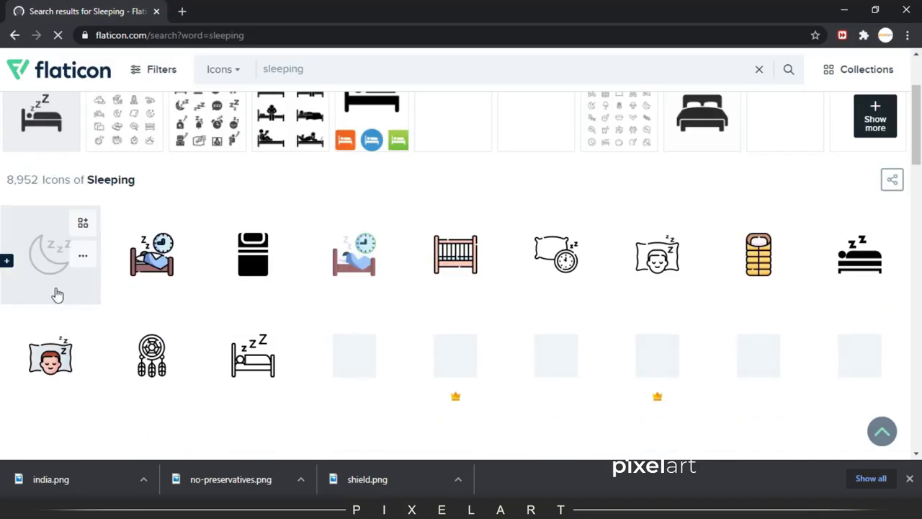
Download the Moon sleeping icon from the results as a PNG.
{"action": "left_click", "coordinate": [55, 282]}
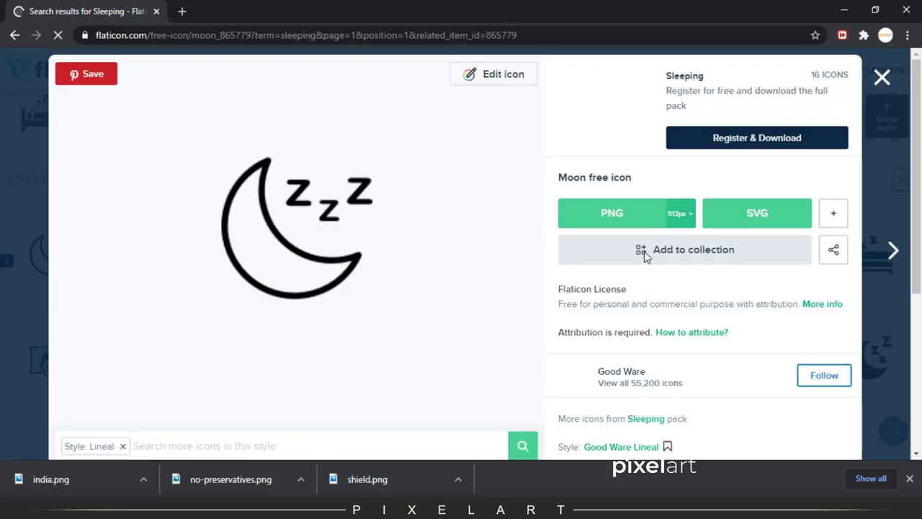
{"action": "left_click", "coordinate": [680, 214]}
{"action": "left_click", "coordinate": [677, 310]}
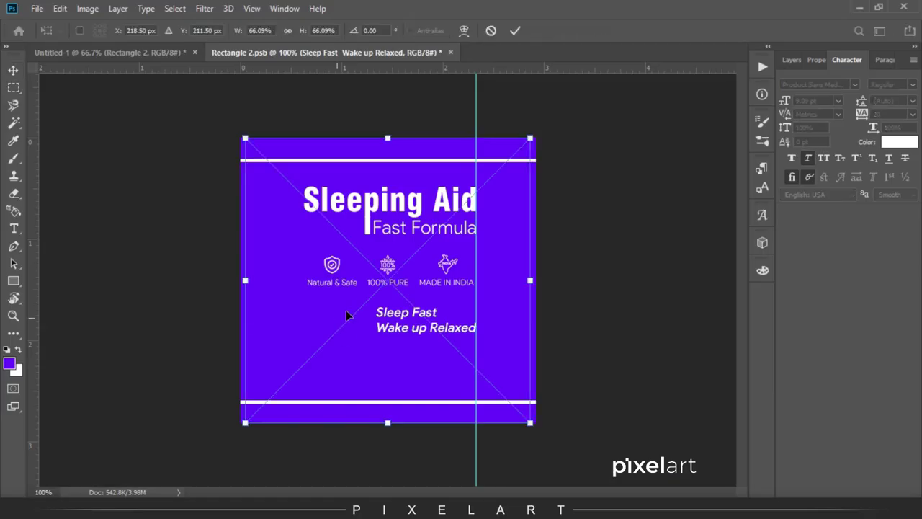
Shrink the moon icon beside Sleep Fast and fill it white on a new layer.
{"action": "mouse_move", "coordinate": [532, 141]}
{"action": "left_mouse_down"}
{"action": "mouse_move", "coordinate": [278, 385]}
{"action": "mouse_move", "coordinate": [345, 320]}
{"action": "left_mouse_up"}
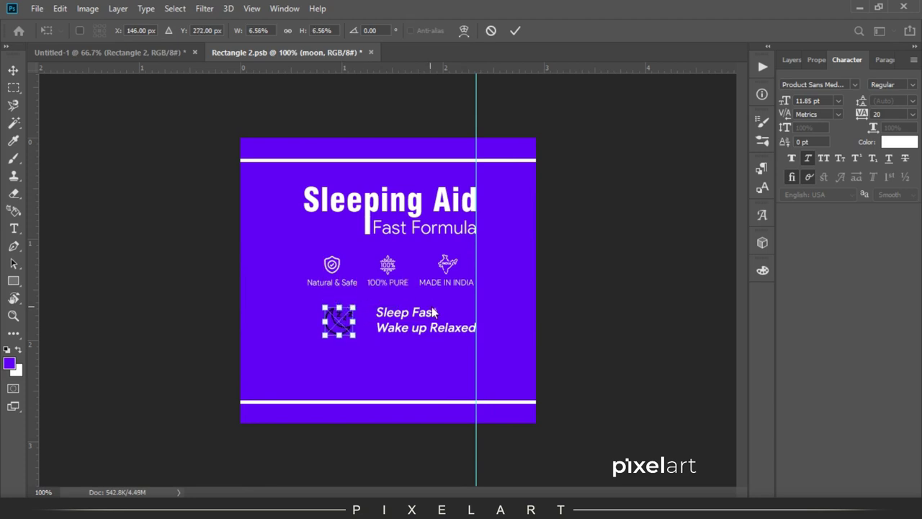
{"action": "key", "text": "Return"}
{"action": "left_click", "coordinate": [792, 60]}
{"action": "left_click", "coordinate": [803, 153], "text": "ctrl"}
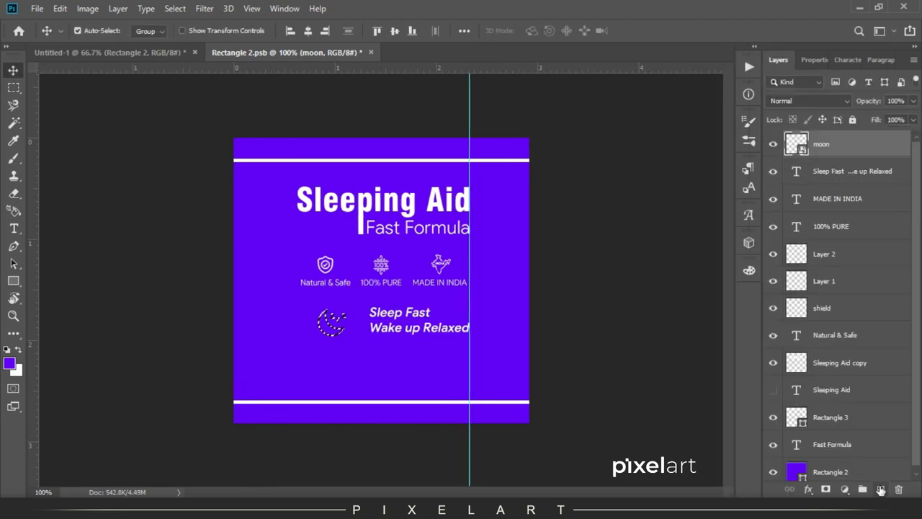
{"action": "left_click", "coordinate": [880, 488]}
{"action": "key", "text": "ctrl+d"}
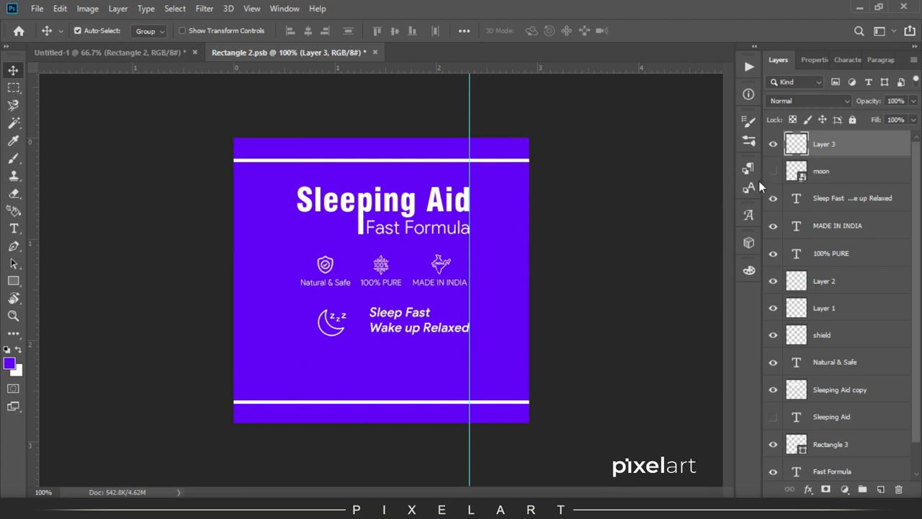
Nudge the tagline left and down, change 'up' to 'Up', and duplicate MADE IN INDIA.
{"action": "left_click", "coordinate": [855, 206]}
{"action": "key", "text": "Left"}
{"action": "key", "text": "Left"}
{"action": "key", "text": "Left"}
{"action": "key", "text": "Left"}
{"action": "key", "text": "Left"}
{"action": "key", "text": "Left"}
{"action": "key", "text": "Left"}
{"action": "key", "text": "Left"}
{"action": "key", "text": "Left"}
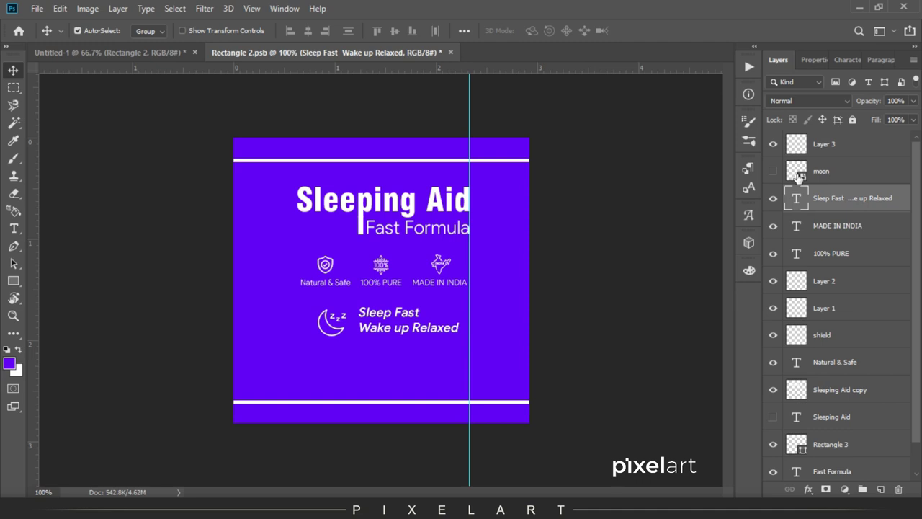
{"action": "key", "text": "Down"}
{"action": "key", "text": "Down"}
{"action": "key", "text": "Down"}
{"action": "key", "text": "t"}
{"action": "left_click", "coordinate": [399, 330]}
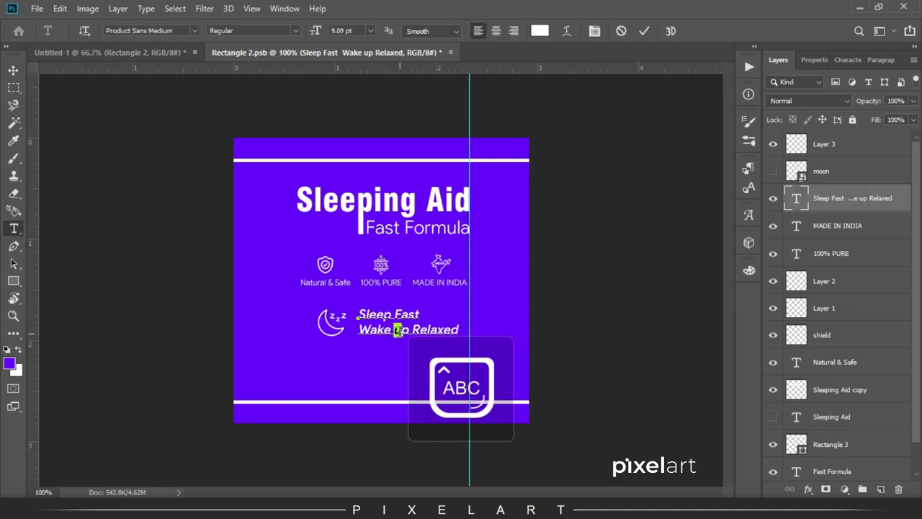
{"action": "left_click", "coordinate": [23, 70]}
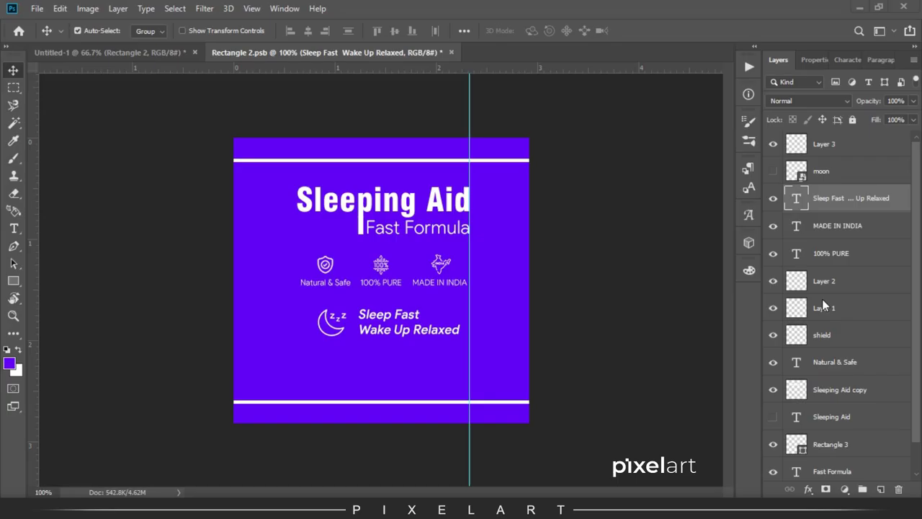
{"action": "left_click", "coordinate": [857, 227]}
{"action": "key", "text": "ctrl+j"}
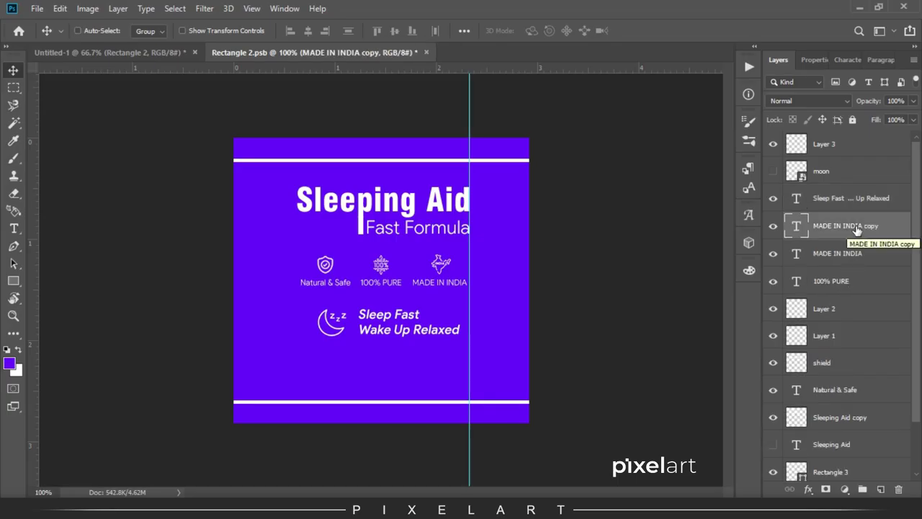
Move the duplicated text layer below Wake Up Relaxed.
{"action": "key", "text": "ctrl+t"}
{"action": "left_click_drag", "start_coordinate": [456, 284], "coordinate": [395, 364]}
{"action": "key", "text": "Return"}
{"action": "double_click", "coordinate": [375, 364]}
{"action": "key", "text": "ctrl+Return"}
{"action": "key", "text": "v"}
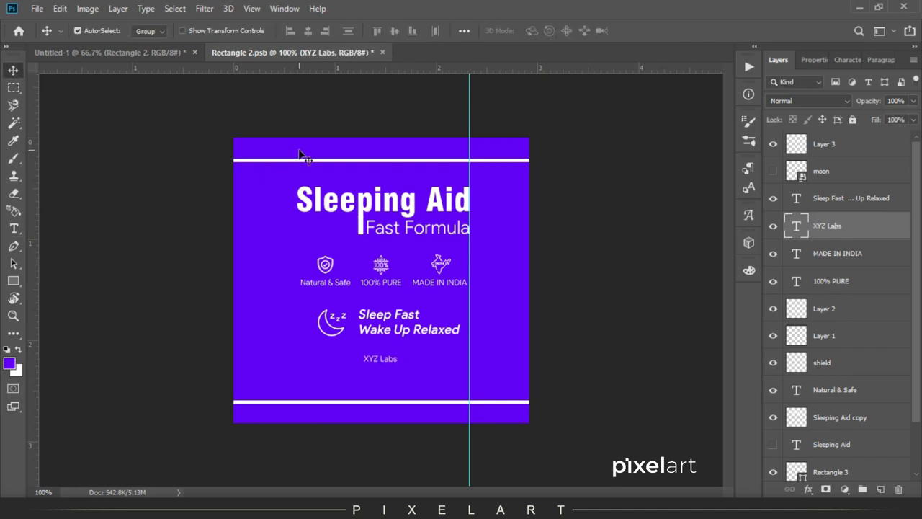
Replace the copied text with the '80 Capsules' line from the notes.
{"action": "key", "text": "alt+Tab"}
{"action": "left_click_drag", "start_coordinate": [187, 428], "coordinate": [5, 428]}
{"action": "key", "text": "alt+Tab"}
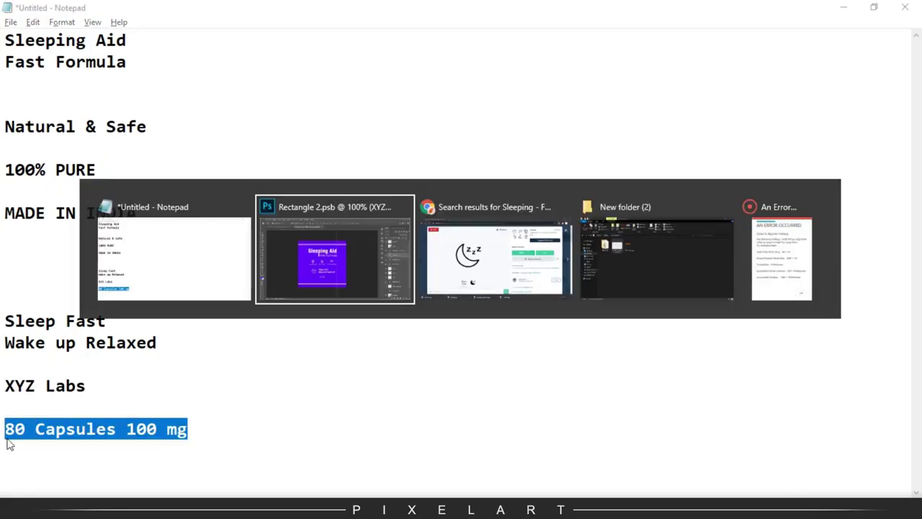
{"action": "key", "text": "t"}
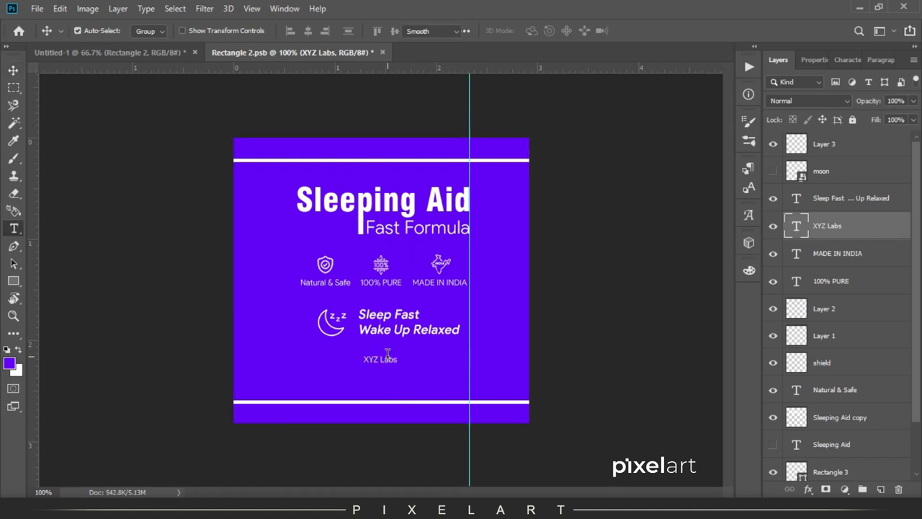
{"action": "left_click", "coordinate": [387, 355]}
{"action": "key", "text": "ctrl+a"}
{"action": "key", "text": "ctrl+v"}
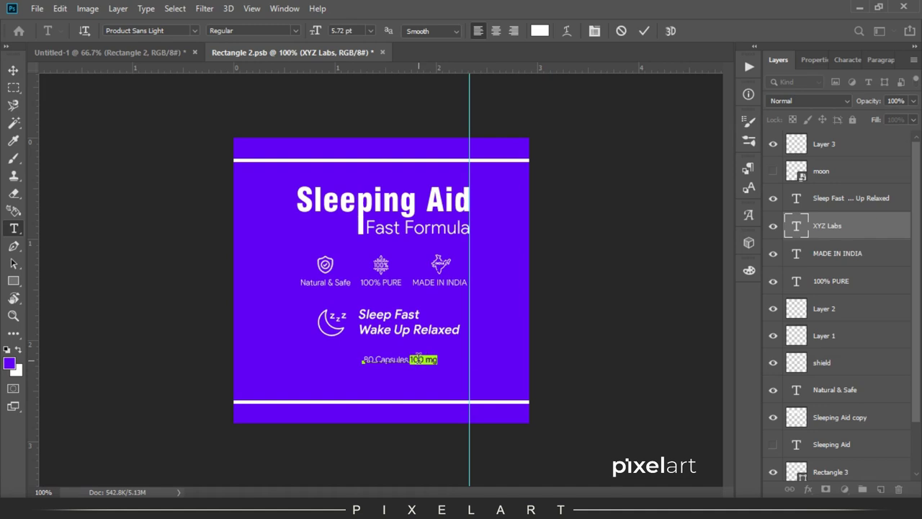
{"action": "key", "text": "ctrl+Return"}
Duplicate the line below as '100 mg' and scale it larger.
{"action": "left_click_drag", "start_coordinate": [397, 360], "coordinate": [397, 373]}
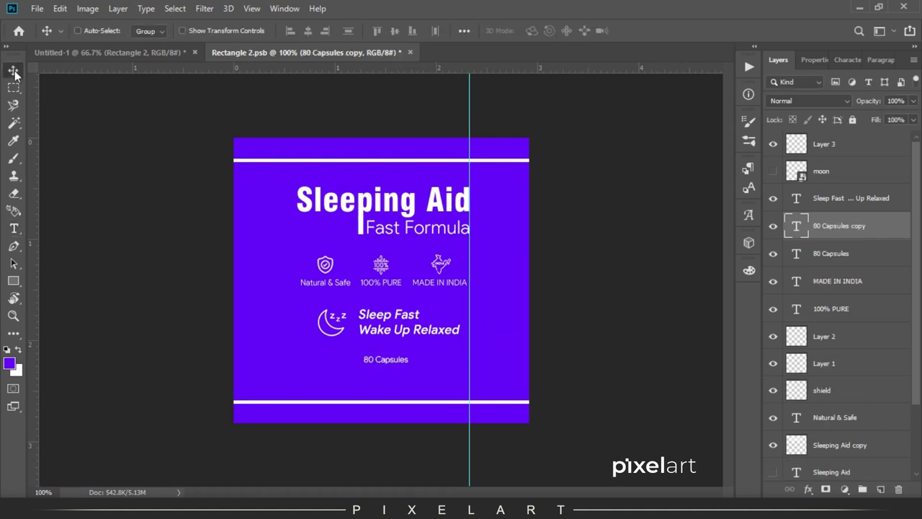
{"action": "left_click", "coordinate": [397, 373]}
{"action": "type", "text": "100 mg"}
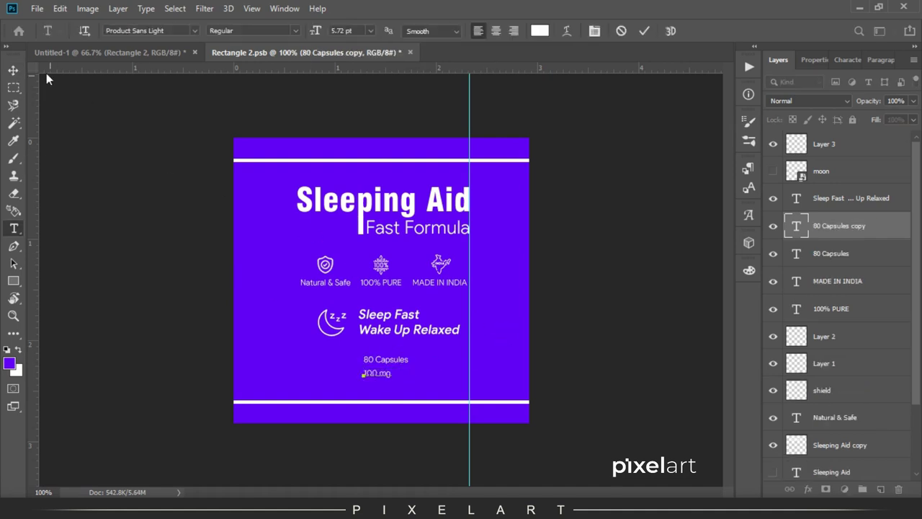
{"action": "left_click", "coordinate": [13, 71]}
{"action": "key", "text": "ctrl+plus"}
{"action": "scroll", "coordinate": [308, 213], "scroll_direction": "down", "scroll_amount": 2}
{"action": "key", "text": "ctrl+t"}
{"action": "left_click_drag", "start_coordinate": [385, 379], "coordinate": [414, 372]}
{"action": "key", "text": "Return"}
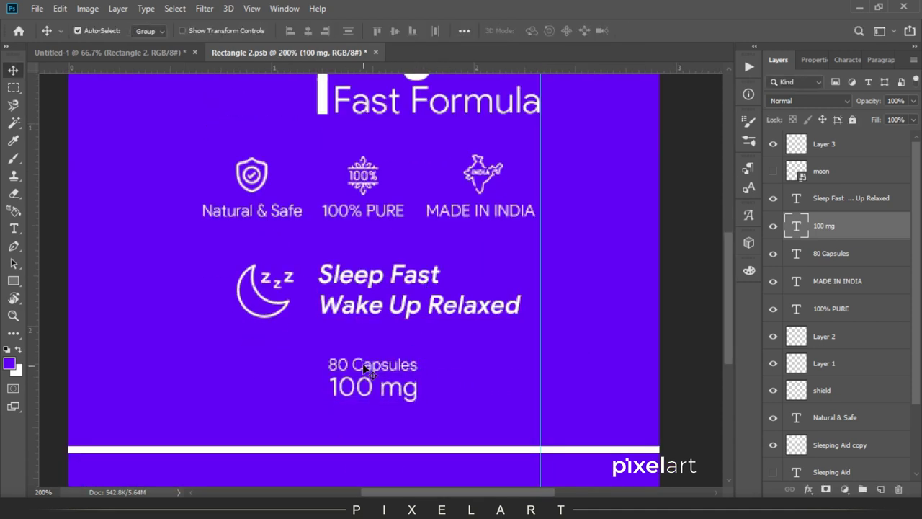
Select the label content layers and shift them slightly lower.
{"action": "left_click", "coordinate": [840, 152]}
{"action": "scroll", "coordinate": [826, 360], "scroll_direction": "down", "scroll_amount": 3}
{"action": "left_click", "coordinate": [844, 403], "text": "shift"}
{"action": "left_click", "coordinate": [843, 441], "text": "shift"}
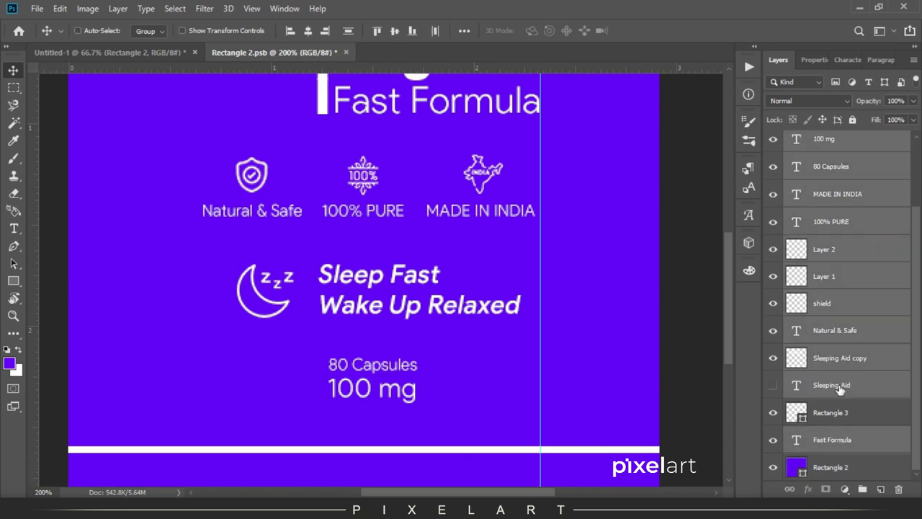
{"action": "scroll", "coordinate": [842, 353], "scroll_direction": "up", "scroll_amount": 2}
{"action": "scroll", "coordinate": [850, 370], "scroll_direction": "down", "scroll_amount": 1}
{"action": "left_click", "coordinate": [772, 416]}
{"action": "left_click", "coordinate": [770, 414]}
{"action": "key", "text": "shift+Down"}
{"action": "key", "text": "ctrl+minus"}
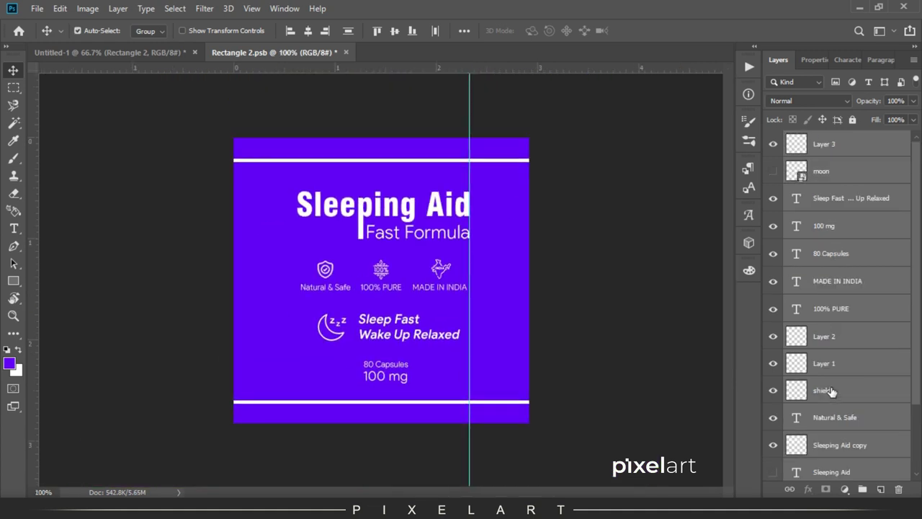
Draw a white, strokeless tab with 8 px top and 0 px bottom corners beneath 80 Capsules.
{"action": "key", "text": "u"}
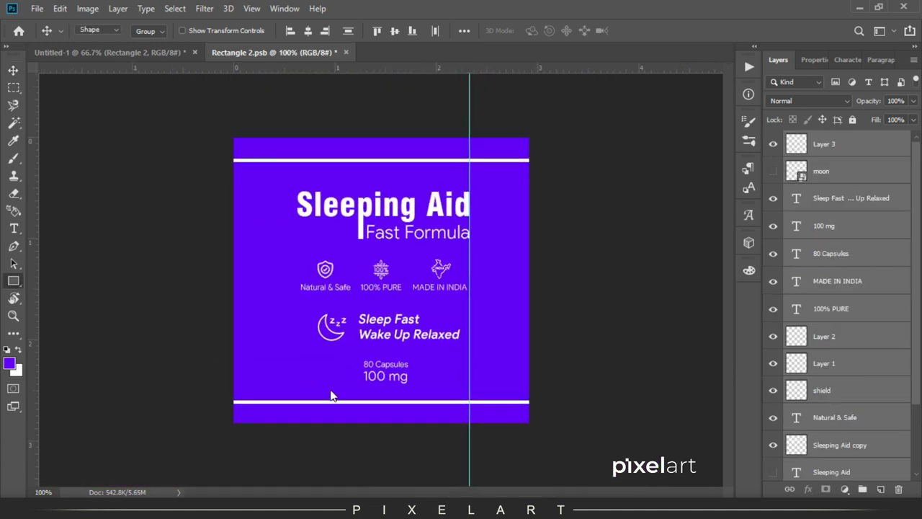
{"action": "left_click_drag", "start_coordinate": [358, 400], "coordinate": [411, 362]}
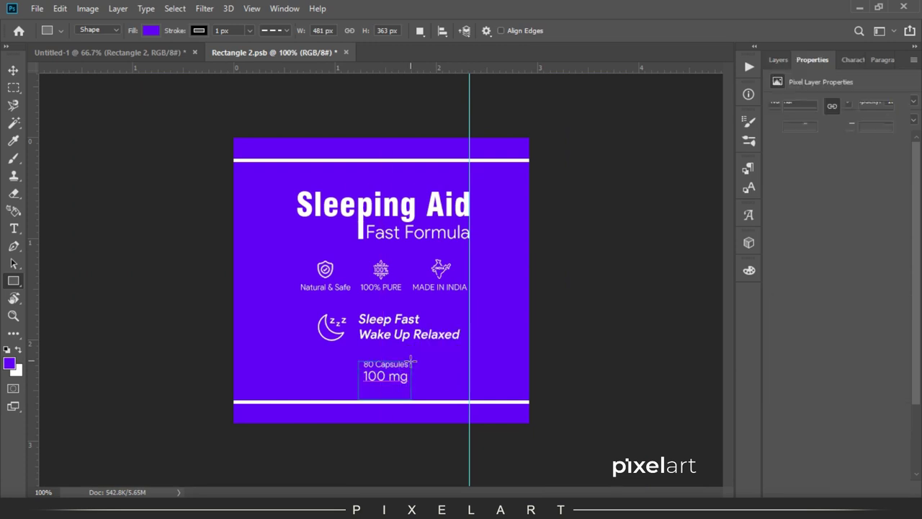
{"action": "key", "text": "v"}
{"action": "key", "text": "ctrl+BackSpace"}
{"action": "left_click", "coordinate": [800, 144]}
{"action": "left_click", "coordinate": [776, 168]}
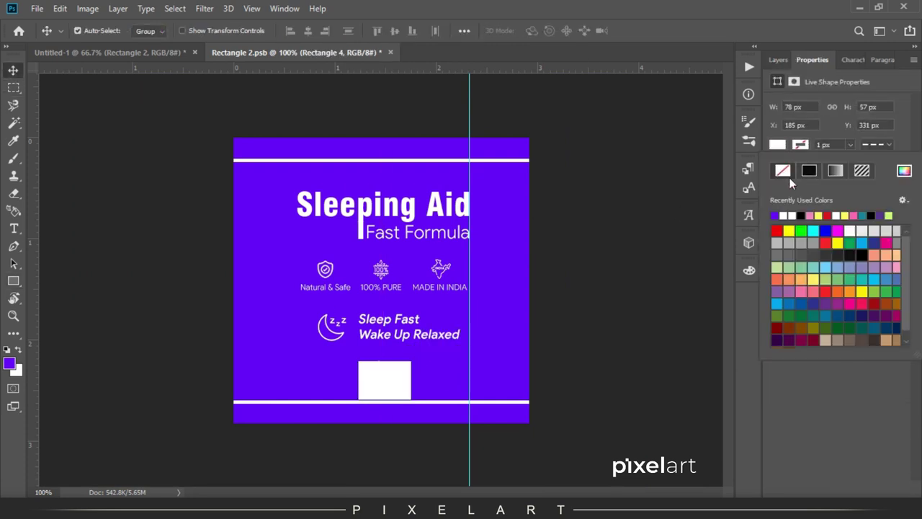
{"action": "left_click_drag", "start_coordinate": [783, 199], "coordinate": [783, 201]}
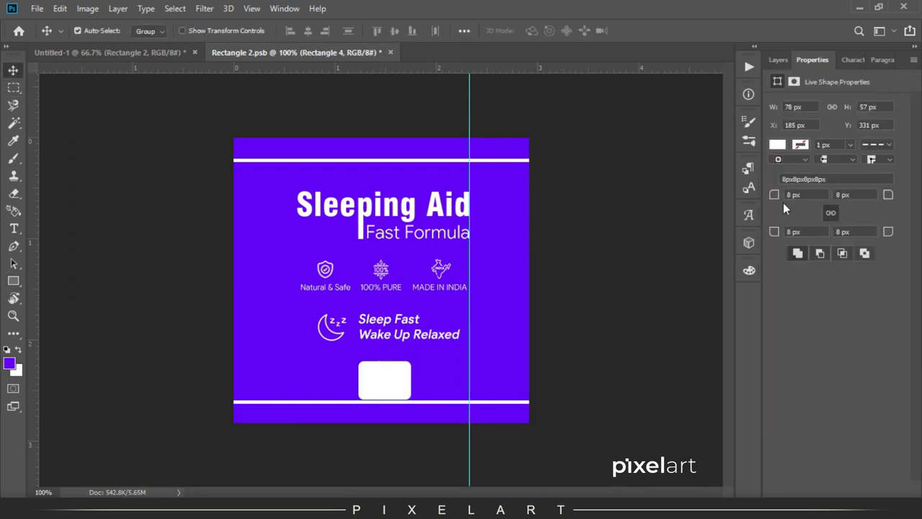
{"action": "key", "text": "ctrl+plus"}
{"action": "key", "text": "ctrl+plus"}
{"action": "left_click", "coordinate": [794, 232]}
{"action": "type", "text": "0"}
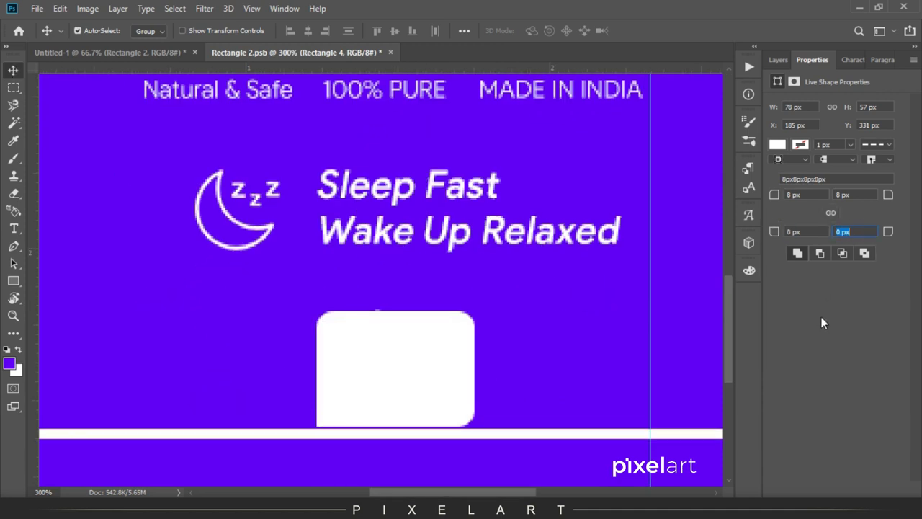
{"action": "left_click", "coordinate": [779, 60]}
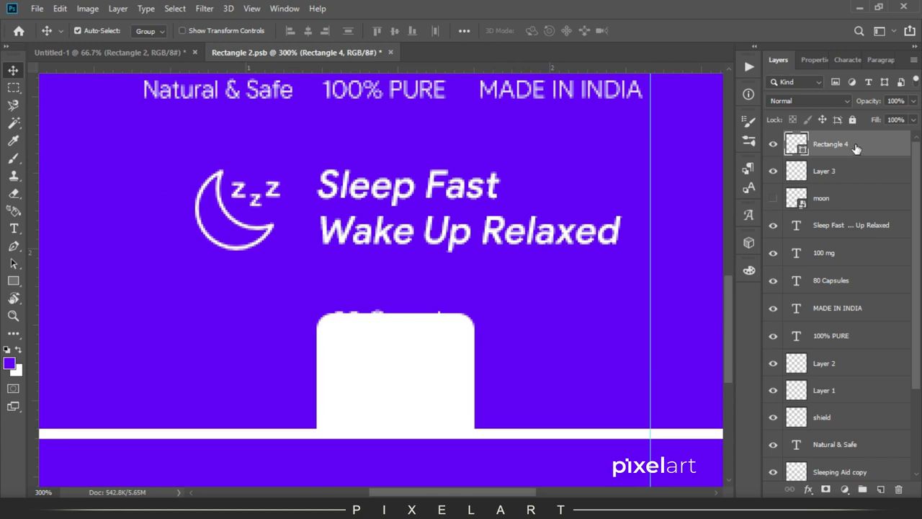
{"action": "left_click_drag", "start_coordinate": [855, 148], "coordinate": [856, 268]}
Select the 80 Capsules and 100 mg layers and nudge them down onto the tab.
{"action": "key", "text": "x"}
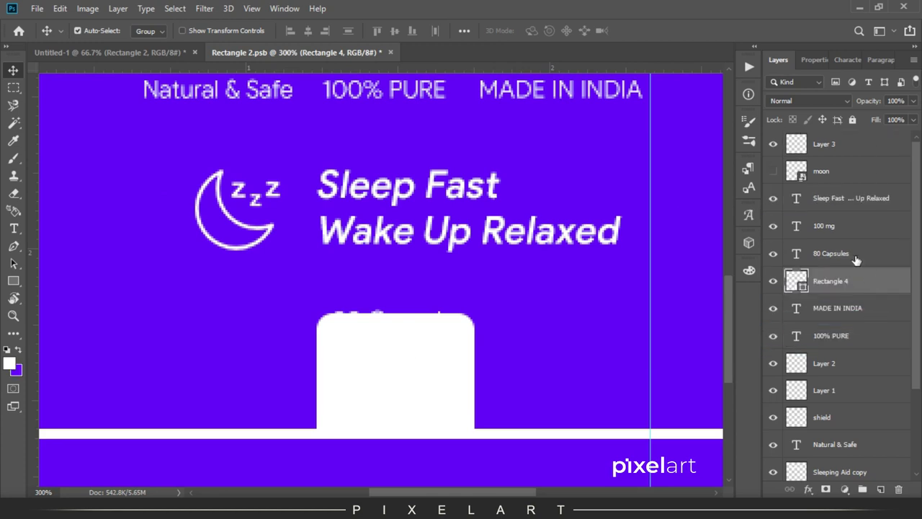
{"action": "left_click", "coordinate": [856, 260]}
{"action": "left_click", "coordinate": [850, 228]}
{"action": "left_click", "coordinate": [854, 263], "text": "shift"}
{"action": "key", "text": "Down"}
Set the 100 mg text to the heavier Product Sans Medium weight.
{"action": "key", "text": "t"}
{"action": "left_click", "coordinate": [332, 382]}
{"action": "key", "text": "ctrl+a"}
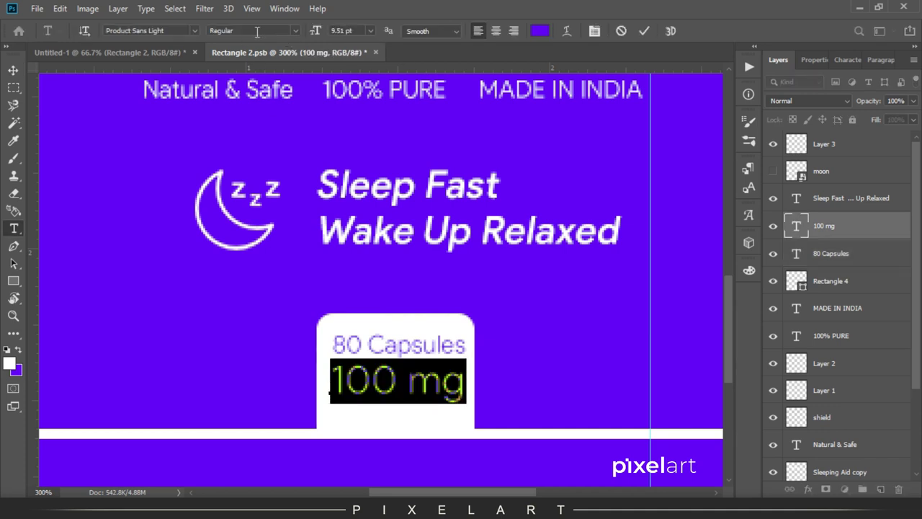
{"action": "left_click", "coordinate": [155, 33]}
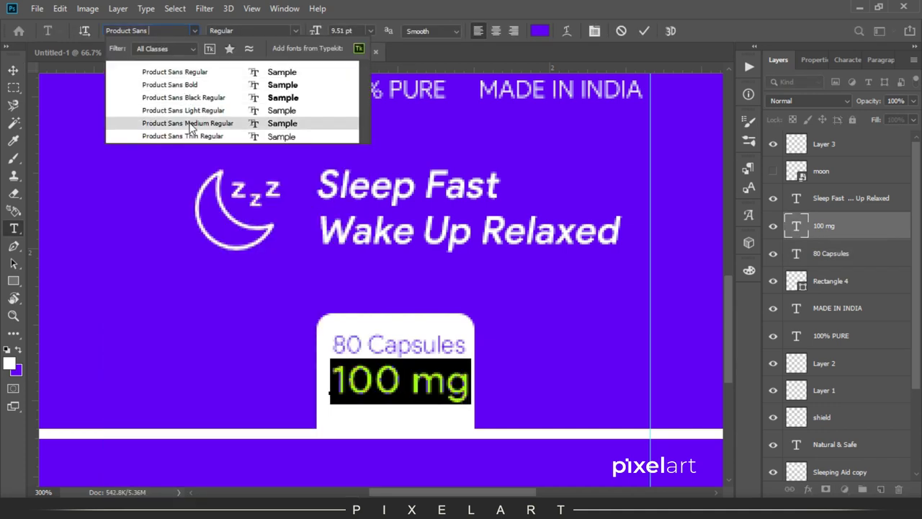
{"action": "left_click", "coordinate": [185, 123]}
{"action": "key", "text": "ctrl+minus"}
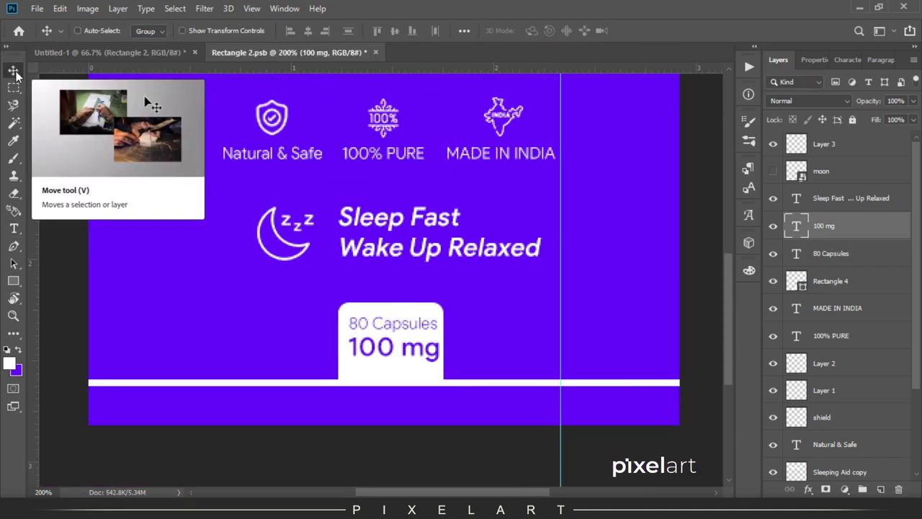
{"action": "key", "text": "ctrl+minus"}
{"action": "left_click", "coordinate": [847, 254], "text": "ctrl"}
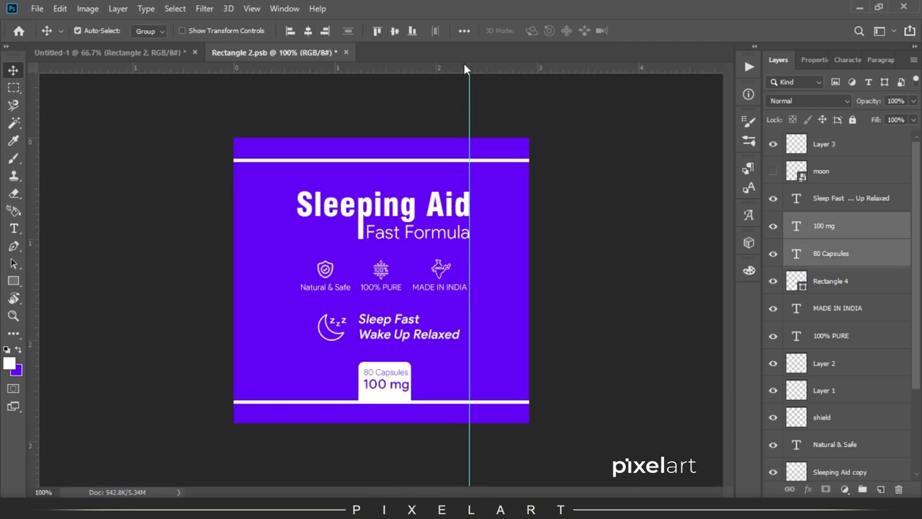
Shorten the white label box behind the capsule text by pulling its bottom edge up.
{"action": "left_click", "coordinate": [831, 281]}
{"action": "key", "text": "ctrl+t"}
{"action": "left_click_drag", "start_coordinate": [395, 400], "coordinate": [398, 397]}
{"action": "key", "text": "Return"}
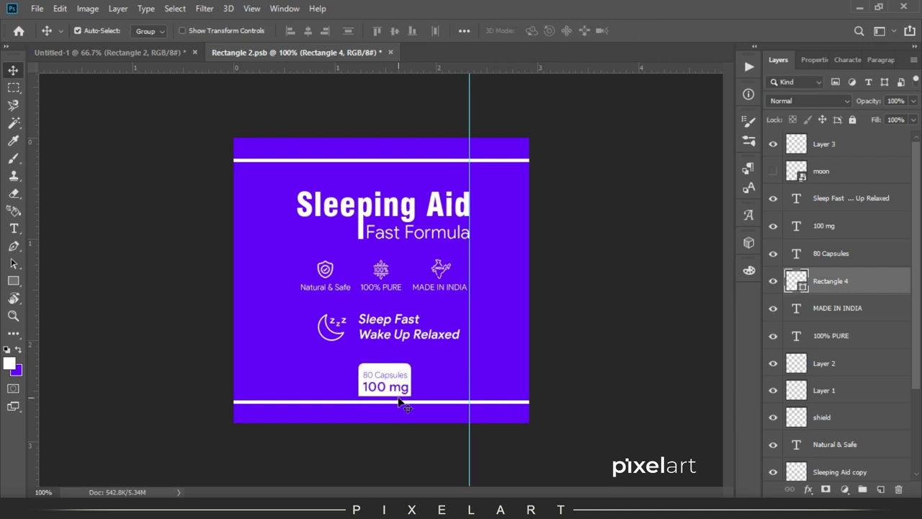
Nudge the 80 Capsules and 100 mg texts down slightly and hide the guides.
{"action": "left_click", "coordinate": [850, 258]}
{"action": "left_click", "coordinate": [855, 230], "text": "ctrl"}
{"action": "key", "text": "Down"}
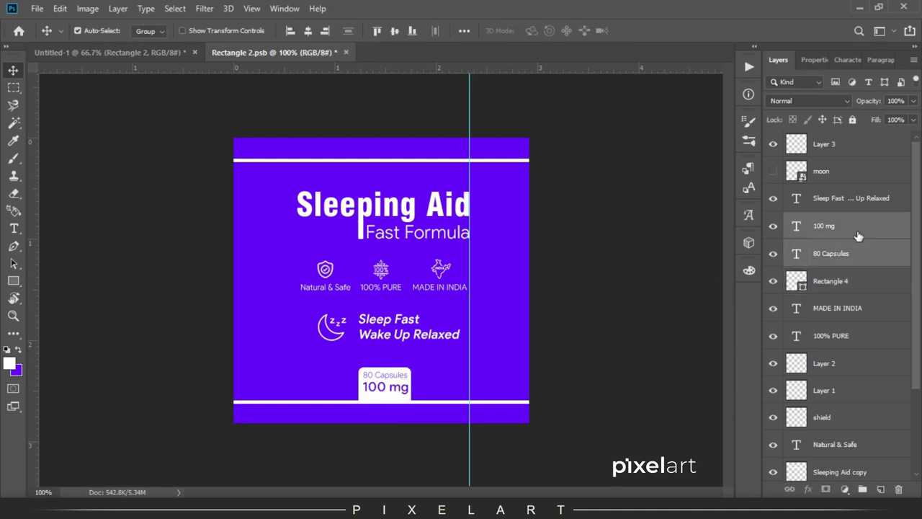
{"action": "key", "text": "ctrl+semicolon"}
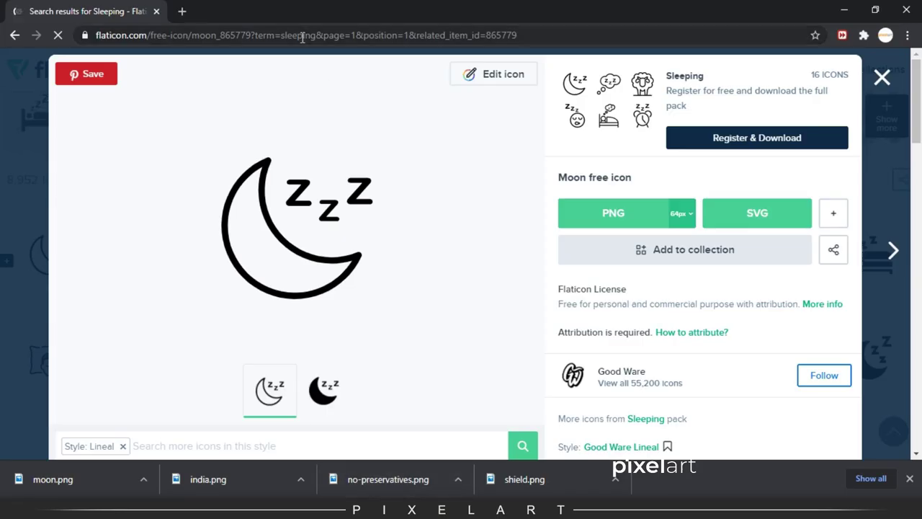
Search the web for 'abstract background' in Chrome.
{"action": "left_click", "coordinate": [301, 37]}
{"action": "type", "text": "abstract background"}
{"action": "key", "text": "Return"}
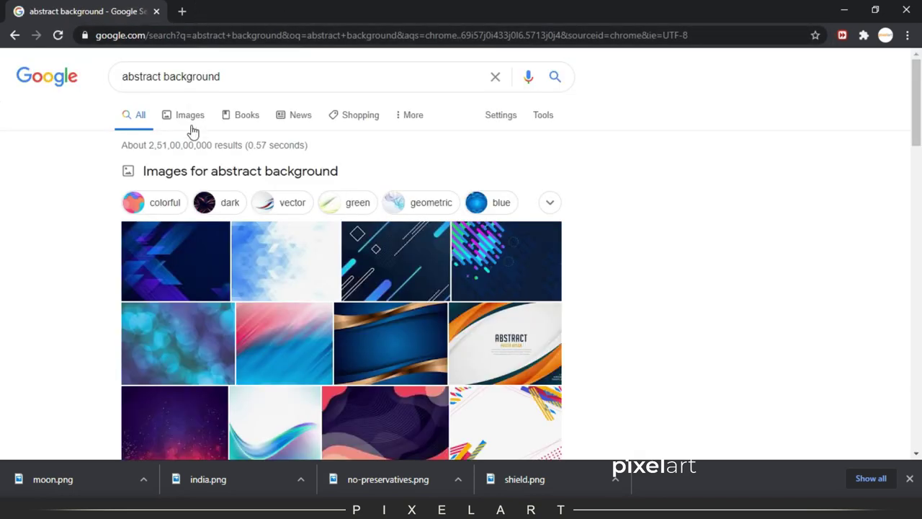
Browse the Google Images results for abstract backgrounds.
{"action": "left_click", "coordinate": [190, 119]}
{"action": "scroll", "coordinate": [443, 252], "scroll_direction": "down", "scroll_amount": 2}
{"action": "scroll", "coordinate": [443, 252], "scroll_direction": "down", "scroll_amount": 4}
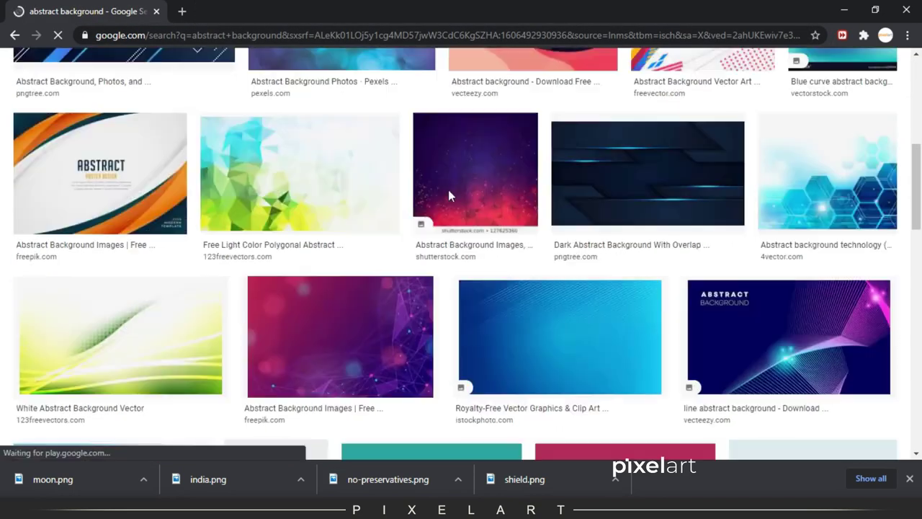
{"action": "scroll", "coordinate": [448, 191], "scroll_direction": "down", "scroll_amount": 2}
{"action": "scroll", "coordinate": [447, 191], "scroll_direction": "down", "scroll_amount": 2}
{"action": "scroll", "coordinate": [443, 193], "scroll_direction": "down", "scroll_amount": 3}
{"action": "scroll", "coordinate": [443, 193], "scroll_direction": "down", "scroll_amount": 3}
{"action": "scroll", "coordinate": [443, 193], "scroll_direction": "down", "scroll_amount": 3}
{"action": "scroll", "coordinate": [443, 191], "scroll_direction": "down", "scroll_amount": 3}
{"action": "scroll", "coordinate": [444, 193], "scroll_direction": "down", "scroll_amount": 3}
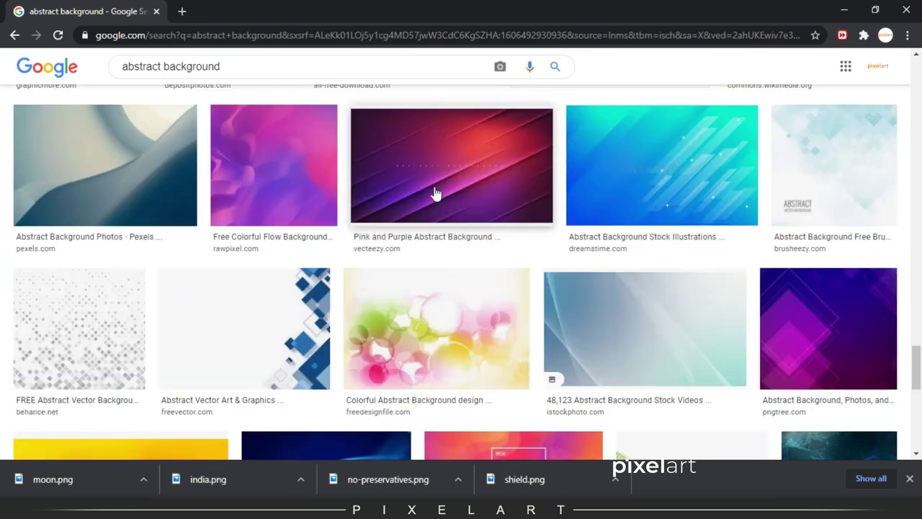
{"action": "scroll", "coordinate": [433, 192], "scroll_direction": "down", "scroll_amount": 3}
{"action": "scroll", "coordinate": [428, 191], "scroll_direction": "down", "scroll_amount": 3}
{"action": "scroll", "coordinate": [429, 192], "scroll_direction": "down", "scroll_amount": 3}
{"action": "scroll", "coordinate": [429, 192], "scroll_direction": "down", "scroll_amount": 3}
{"action": "scroll", "coordinate": [333, 212], "scroll_direction": "down", "scroll_amount": 3}
Copy the pale Uneven Specks pattern image from the Behance abstract backgrounds page.
{"action": "left_click", "coordinate": [79, 202]}
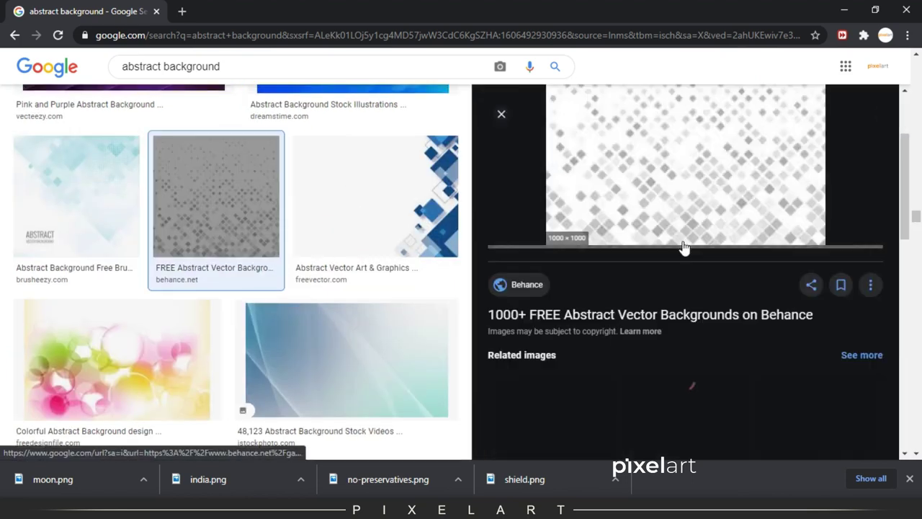
{"action": "scroll", "coordinate": [684, 247], "scroll_direction": "down", "scroll_amount": 2}
{"action": "scroll", "coordinate": [681, 247], "scroll_direction": "down", "scroll_amount": 2}
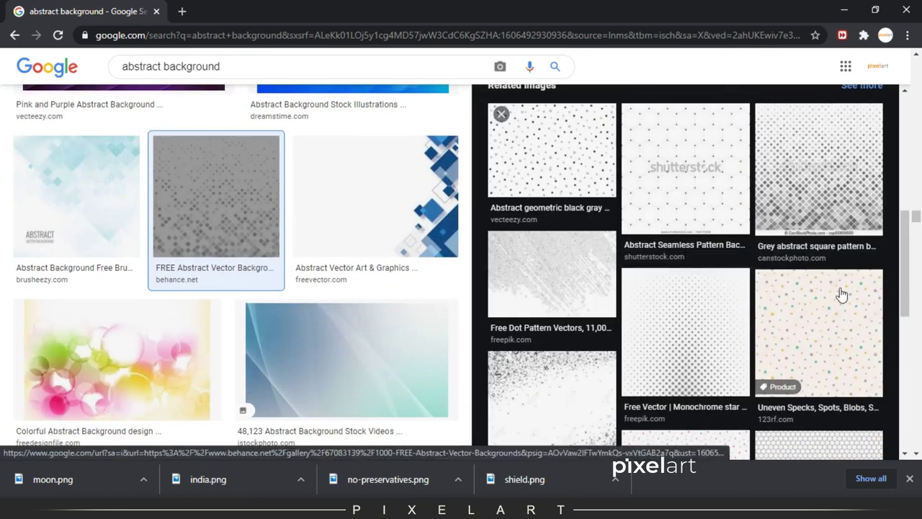
{"action": "left_click", "coordinate": [842, 294]}
{"action": "scroll", "coordinate": [710, 261], "scroll_direction": "down", "scroll_amount": 5}
{"action": "scroll", "coordinate": [712, 266], "scroll_direction": "down", "scroll_amount": 3}
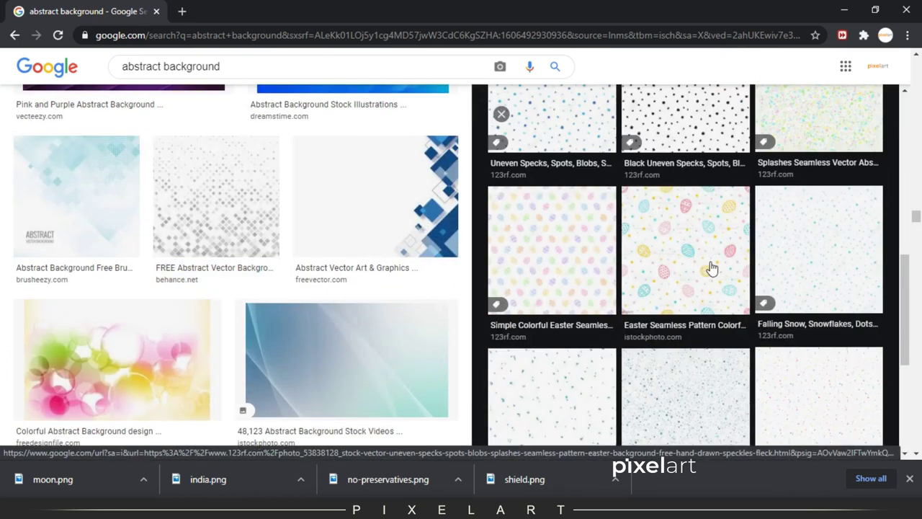
{"action": "scroll", "coordinate": [712, 268], "scroll_direction": "down", "scroll_amount": 3}
{"action": "scroll", "coordinate": [711, 268], "scroll_direction": "up", "scroll_amount": 10}
{"action": "right_click", "coordinate": [661, 193]}
{"action": "left_click", "coordinate": [711, 315]}
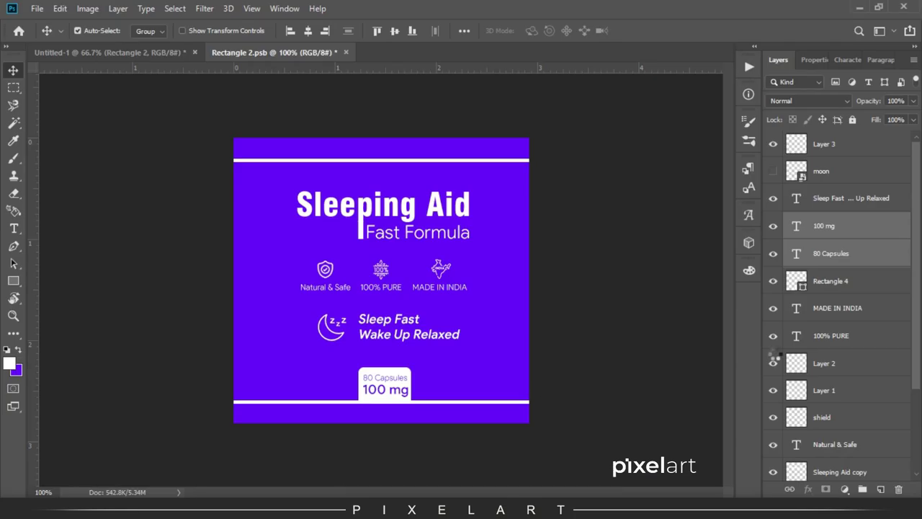
{"action": "left_click_drag", "start_coordinate": [829, 139], "coordinate": [839, 455]}
Scale the pasted speckle pattern to cover the label and move it below the purple background.
{"action": "key", "text": "ctrl+t"}
{"action": "key", "text": "ctrl+0"}
{"action": "left_click_drag", "start_coordinate": [577, 477], "coordinate": [449, 309]}
{"action": "key", "text": "Return"}
{"action": "key", "text": "ctrl+0"}
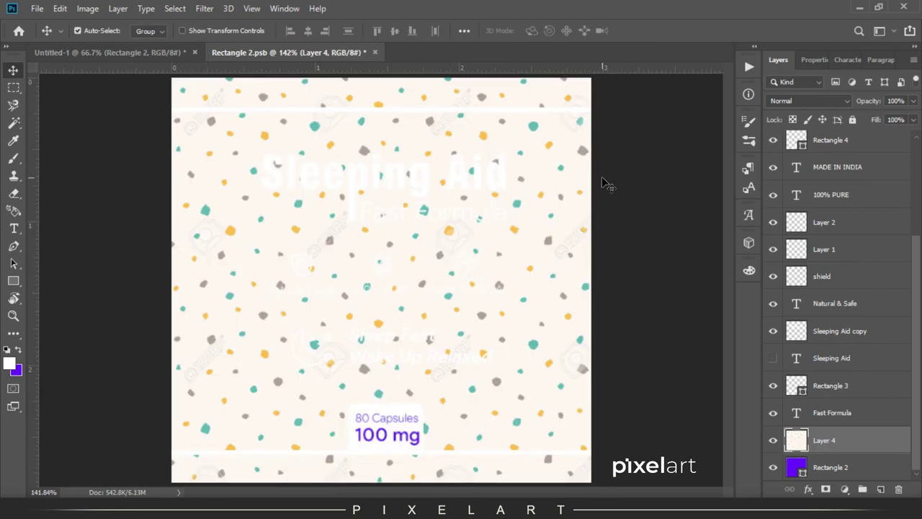
{"action": "key", "text": "ctrl+bracketleft"}
Copy the Free Dot Pattern image from Behance and paste it into the label.
{"action": "scroll", "coordinate": [612, 247], "scroll_direction": "down", "scroll_amount": 5}
{"action": "left_click", "coordinate": [216, 194]}
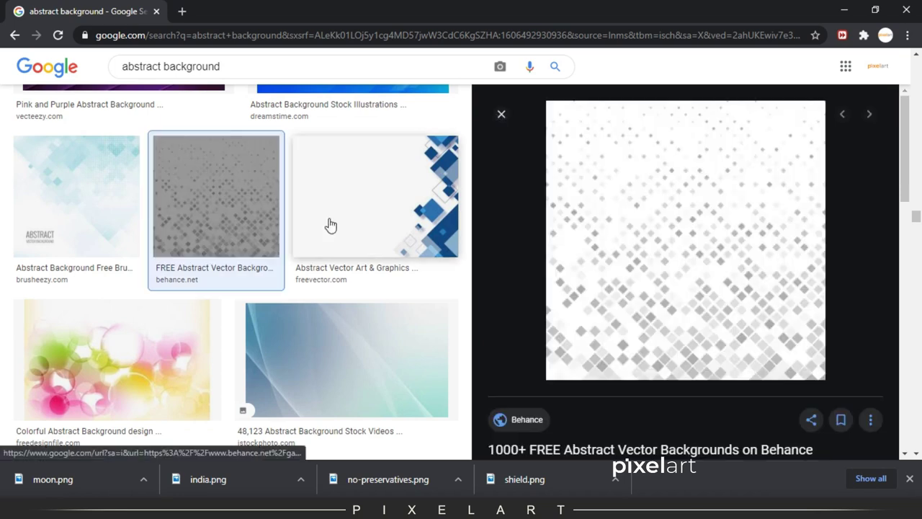
{"action": "scroll", "coordinate": [719, 290], "scroll_direction": "down", "scroll_amount": 4}
{"action": "scroll", "coordinate": [721, 290], "scroll_direction": "down", "scroll_amount": 2}
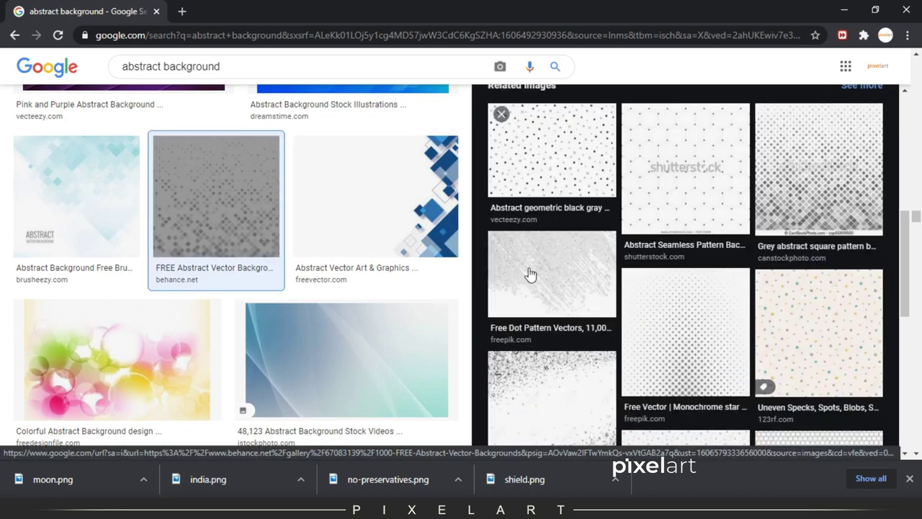
{"action": "left_click", "coordinate": [592, 290]}
{"action": "right_click", "coordinate": [657, 183]}
{"action": "left_click", "coordinate": [721, 324]}
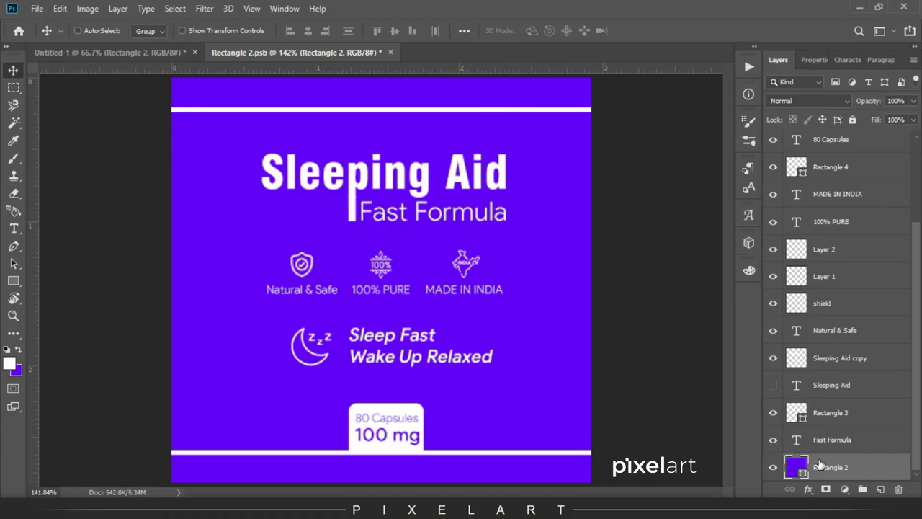
{"action": "key", "text": "ctrl+v"}
Rotate and flip the dot pattern over the label and blend it in Multiply mode.
{"action": "key", "text": "ctrl+t"}
{"action": "key", "text": "ctrl+0"}
{"action": "mouse_move", "coordinate": [696, 92]}
{"action": "left_mouse_down"}
{"action": "mouse_move", "coordinate": [142, 254]}
{"action": "mouse_move", "coordinate": [350, 366]}
{"action": "left_mouse_up"}
{"action": "left_click_drag", "start_coordinate": [608, 414], "coordinate": [556, 413]}
{"action": "key", "text": "Return"}
{"action": "left_click", "coordinate": [807, 101]}
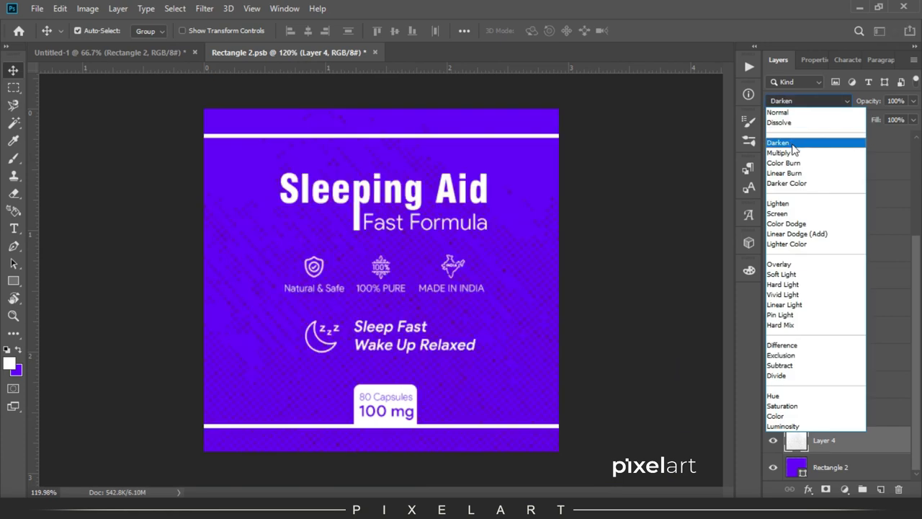
{"action": "left_click", "coordinate": [791, 153]}
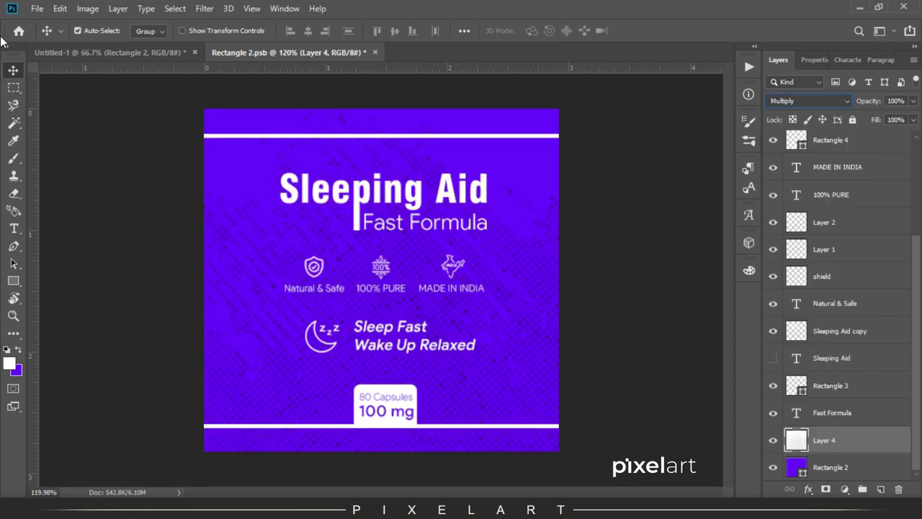
Save the document and gather all layers into Group 1.
{"action": "left_click", "coordinate": [37, 8]}
{"action": "left_click", "coordinate": [86, 135]}
{"action": "left_click", "coordinate": [858, 470]}
{"action": "scroll", "coordinate": [858, 470], "scroll_direction": "up", "scroll_amount": 3}
{"action": "left_click", "coordinate": [860, 149], "text": "shift"}
{"action": "key", "text": "ctrl+g"}
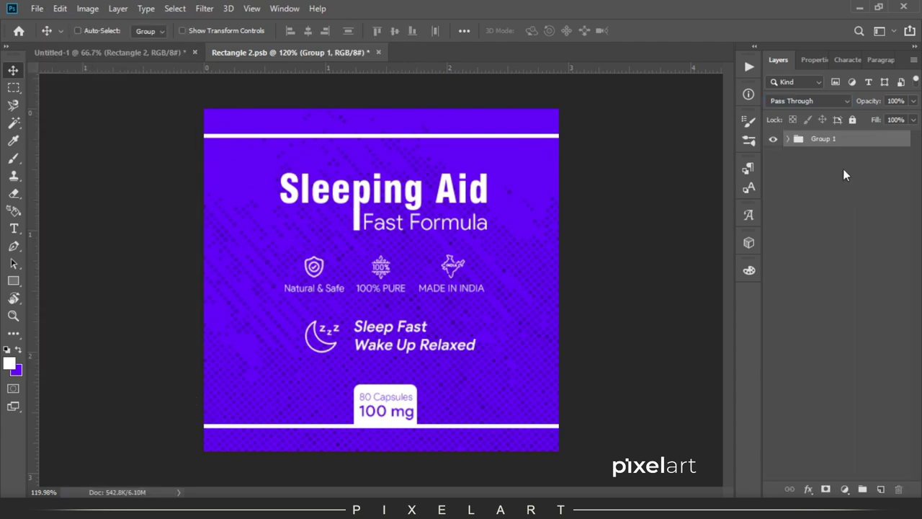
{"action": "type", "text": "main"}
Name the group 'main' and duplicate it as a group named 'flip'.
{"action": "key", "text": "Return"}
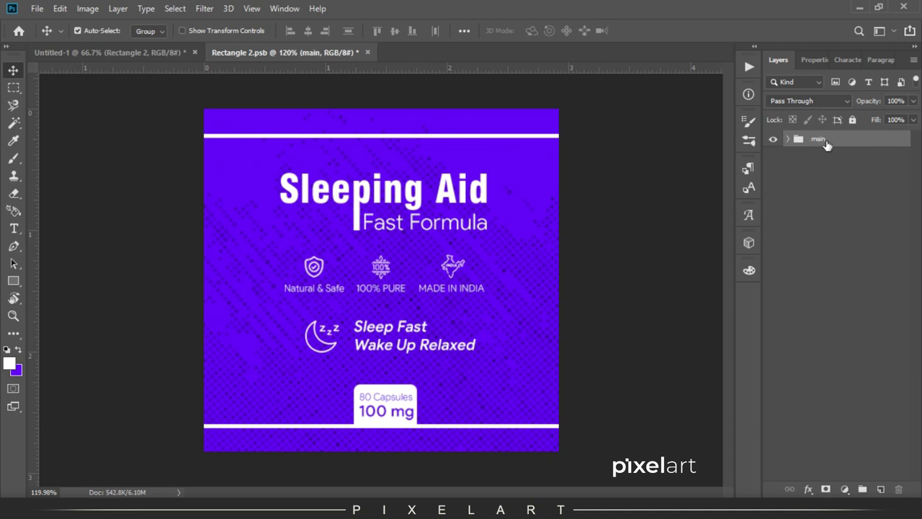
{"action": "right_click", "coordinate": [850, 152]}
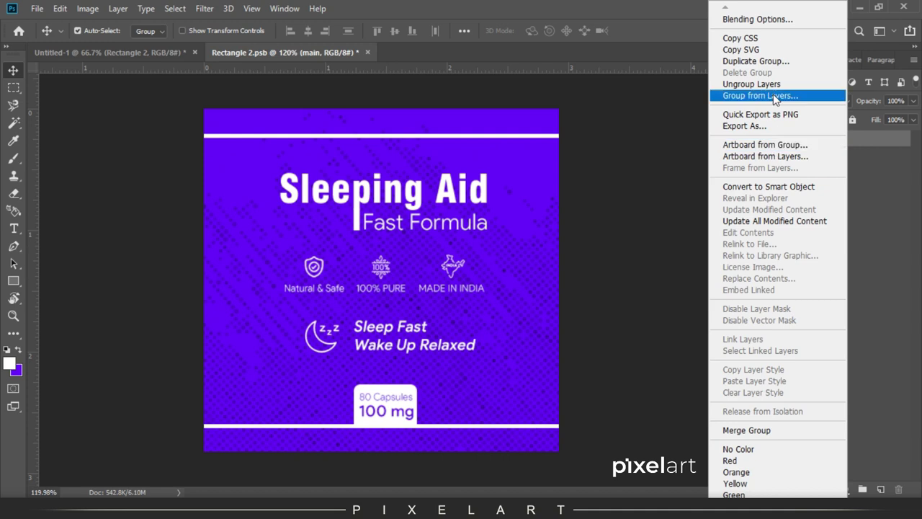
{"action": "left_click", "coordinate": [760, 61]}
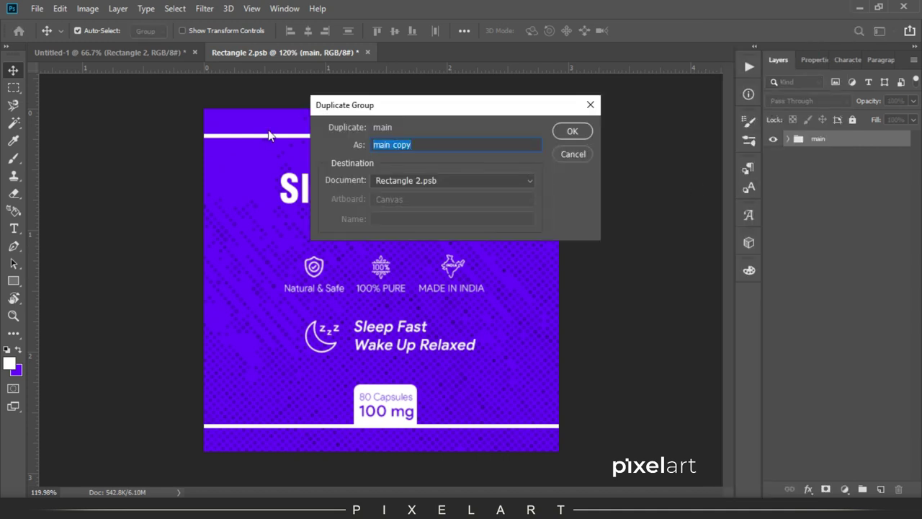
{"action": "type", "text": "flip"}
{"action": "key", "text": "Return"}
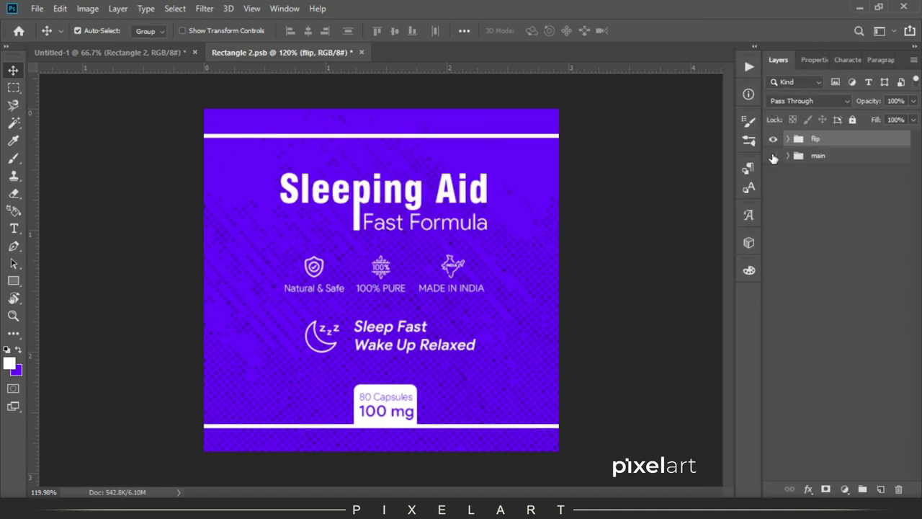
Rotate the flip group 90° and nudge it into position on the canvas.
{"action": "key", "text": "ctrl+t"}
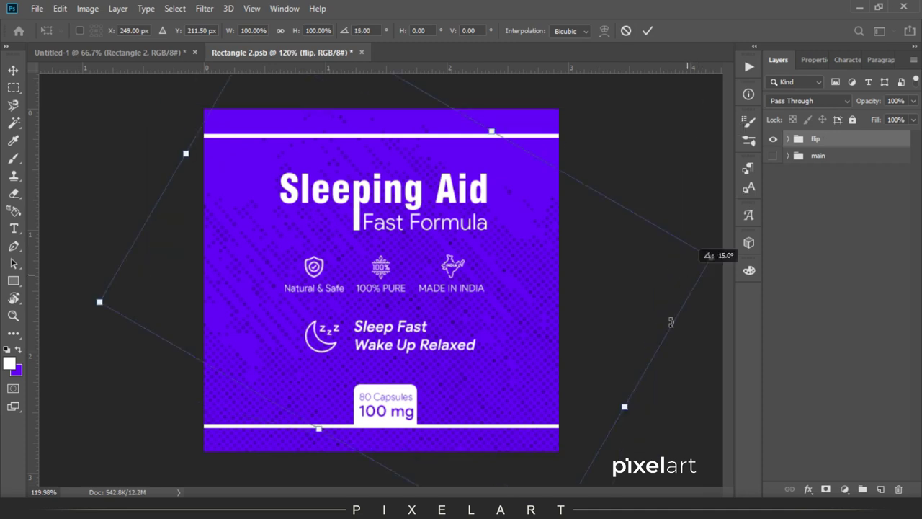
{"action": "left_click_drag", "start_coordinate": [690, 104], "coordinate": [539, 425]}
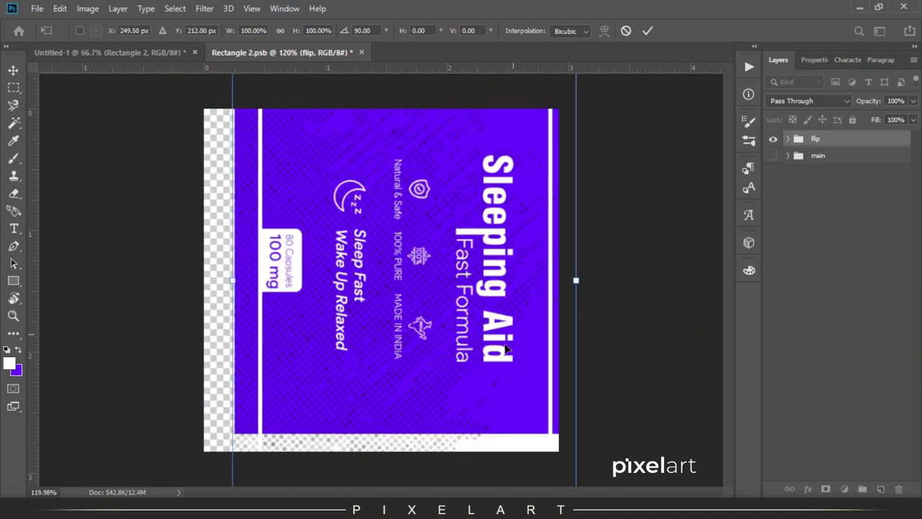
{"action": "left_click_drag", "start_coordinate": [516, 332], "coordinate": [496, 349]}
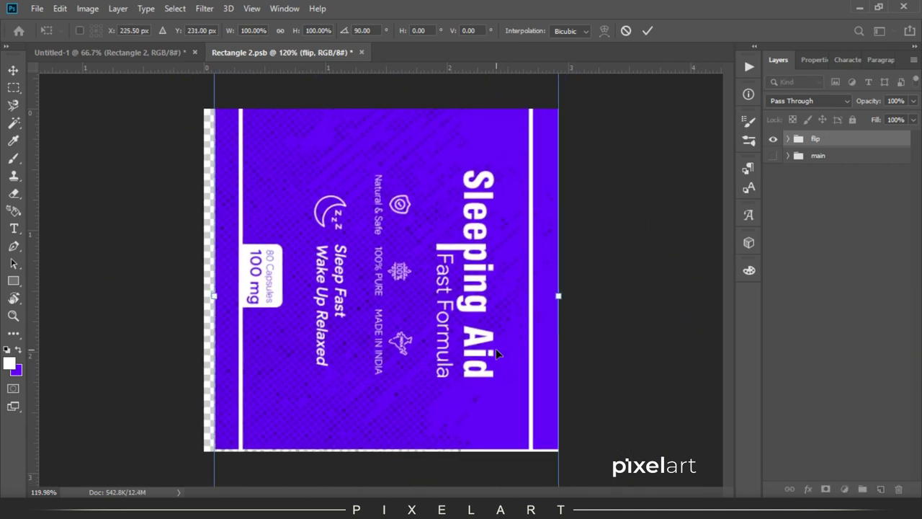
{"action": "key", "text": "Return"}
{"action": "key", "text": "Left"}
{"action": "key", "text": "Left"}
{"action": "key", "text": "Left"}
{"action": "key", "text": "Left"}
{"action": "key", "text": "Down"}
{"action": "key", "text": "Down"}
{"action": "key", "text": "Down"}
{"action": "key", "text": "Left"}
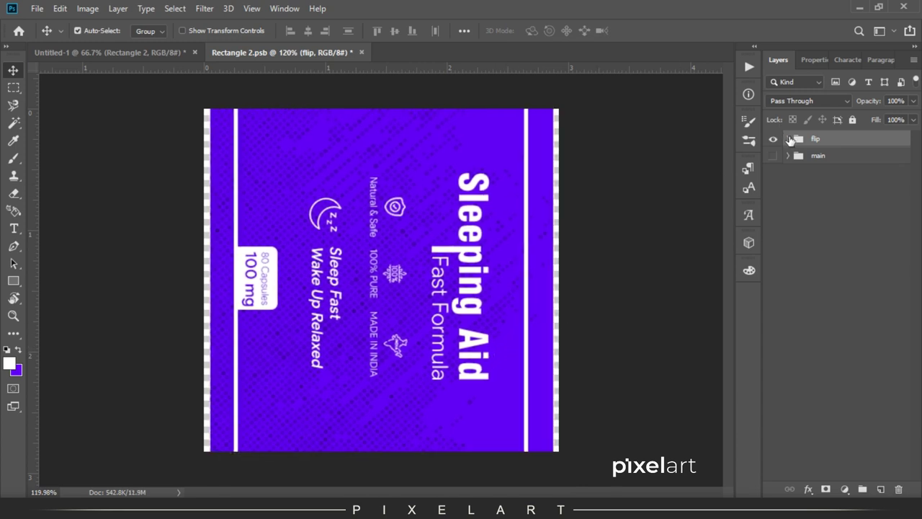
Stretch the purple Rectangle 2 inside the flip group slightly wider.
{"action": "left_click", "coordinate": [788, 138]}
{"action": "scroll", "coordinate": [836, 303], "scroll_direction": "down", "scroll_amount": 5}
{"action": "left_click", "coordinate": [841, 450]}
{"action": "key", "text": "ctrl+t"}
{"action": "left_click_drag", "start_coordinate": [558, 273], "coordinate": [566, 263]}
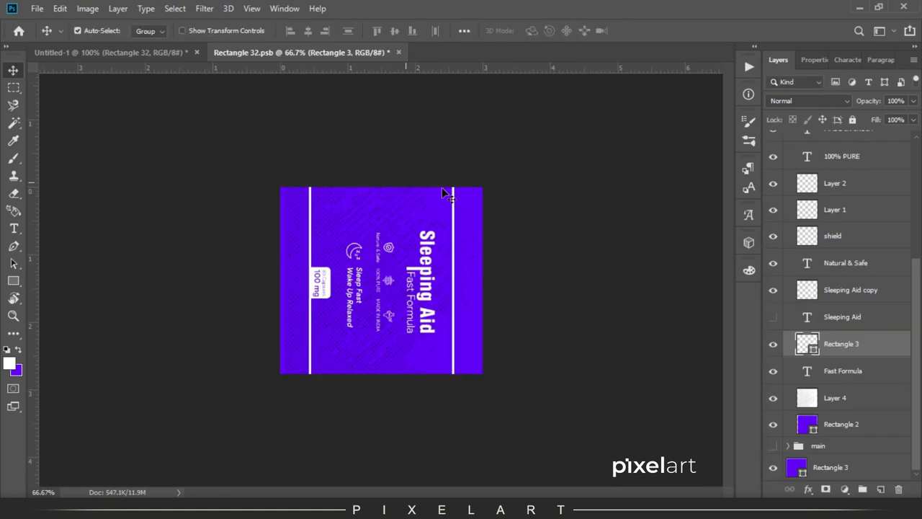
Enlarge the dot pattern slightly and save the Rectangle 32.psb label file.
{"action": "left_click", "coordinate": [836, 398]}
{"action": "key", "text": "ctrl+t"}
{"action": "left_click_drag", "start_coordinate": [480, 150], "coordinate": [491, 147]}
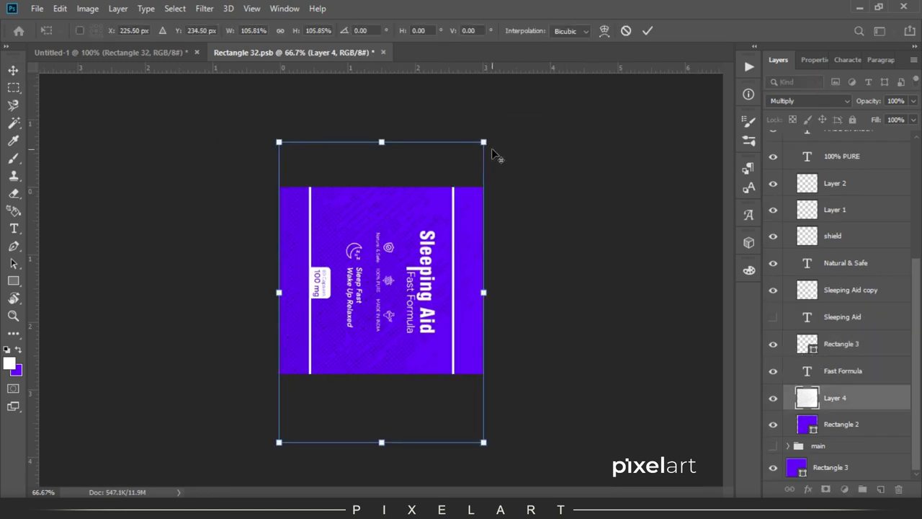
{"action": "key", "text": "Return"}
{"action": "left_click", "coordinate": [37, 9]}
{"action": "left_click", "coordinate": [92, 135]}
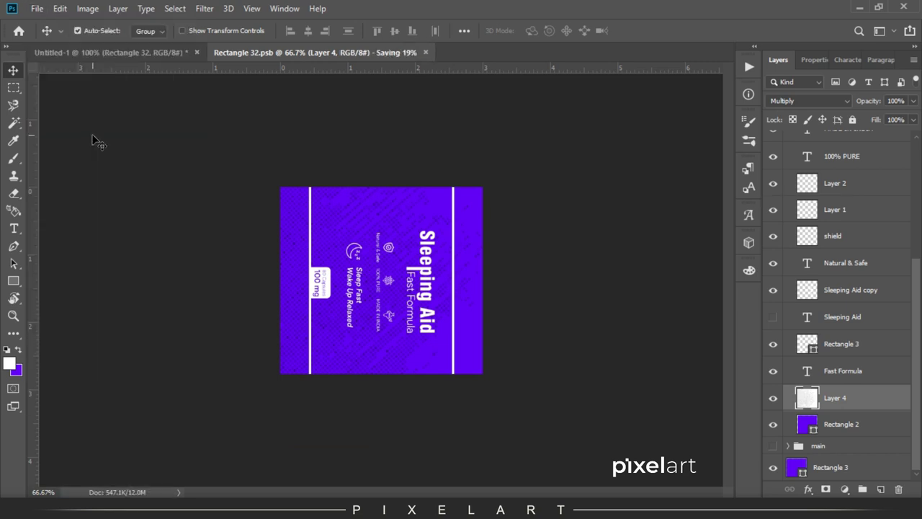
Preview the label on the Untitled-1 bottle mockup, then return to the flat label document.
{"action": "left_click", "coordinate": [127, 52]}
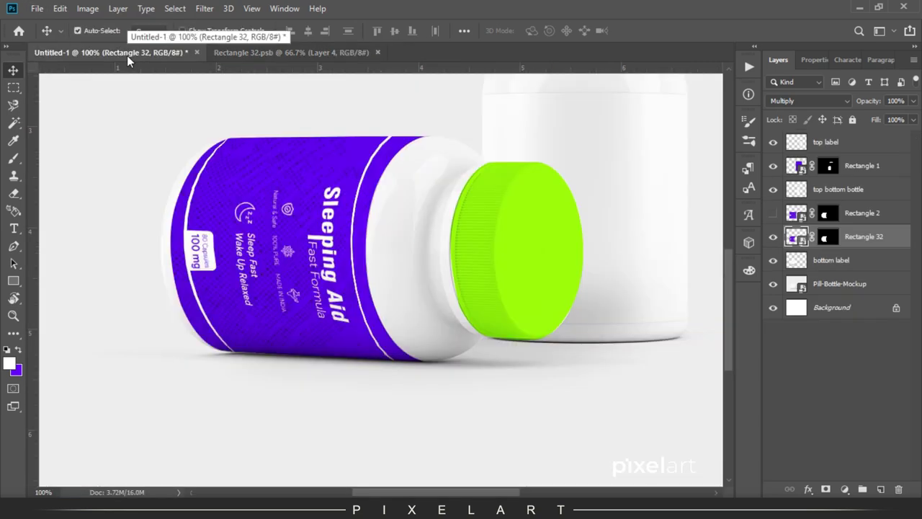
{"action": "key", "text": "ctrl+minus"}
{"action": "key", "text": "ctrl+plus"}
{"action": "key", "text": "ctrl+plus"}
{"action": "key", "text": "ctrl+minus"}
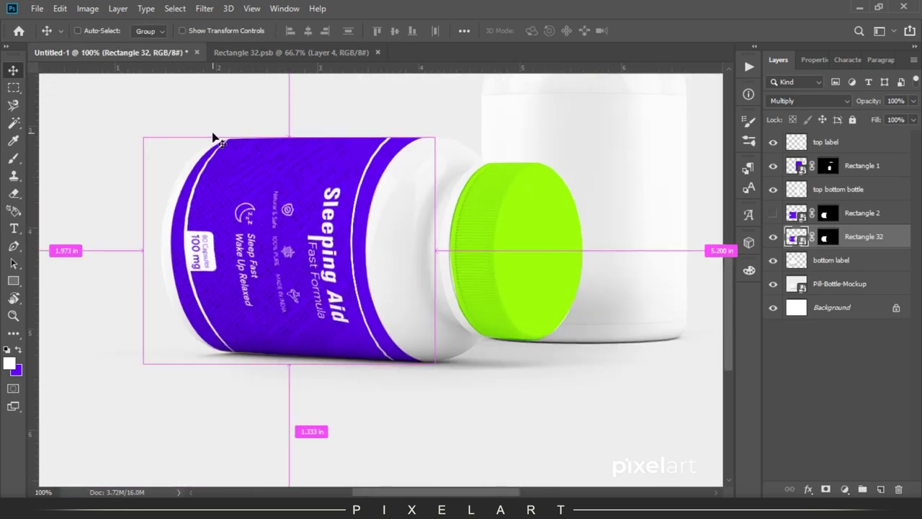
{"action": "key", "text": "ctrl+minus"}
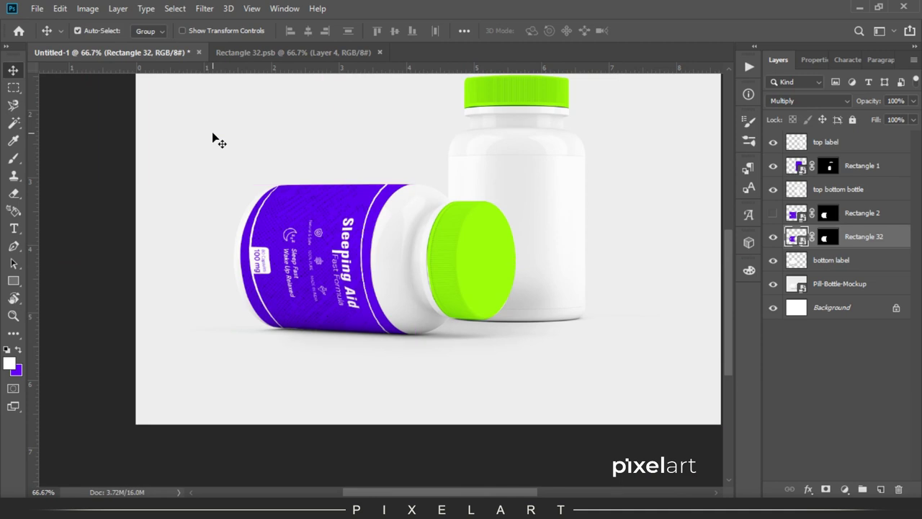
{"action": "left_click", "coordinate": [319, 53]}
{"action": "scroll", "coordinate": [829, 361], "scroll_direction": "down", "scroll_amount": 1}
{"action": "scroll", "coordinate": [778, 401], "scroll_direction": "down", "scroll_amount": 2}
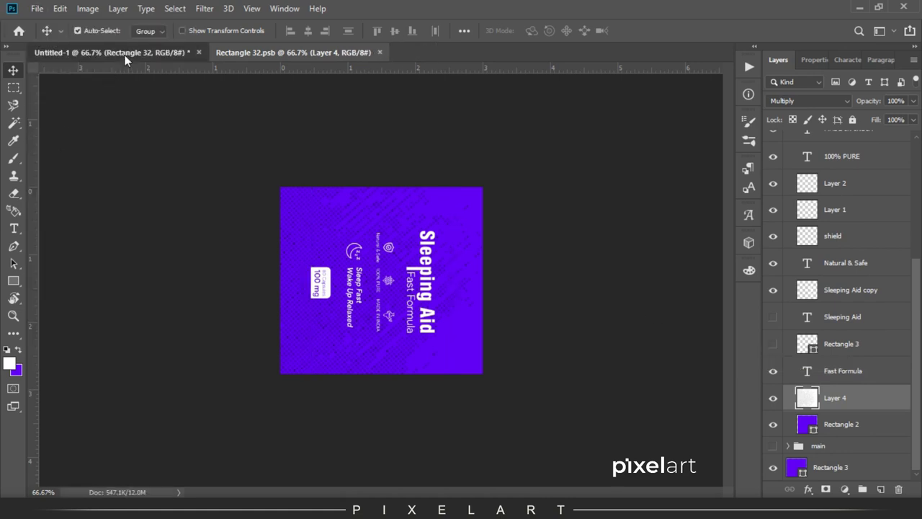
Show the Rectangle 3 white border lines again and preview the label on the bottle mockup.
{"action": "left_click", "coordinate": [124, 60]}
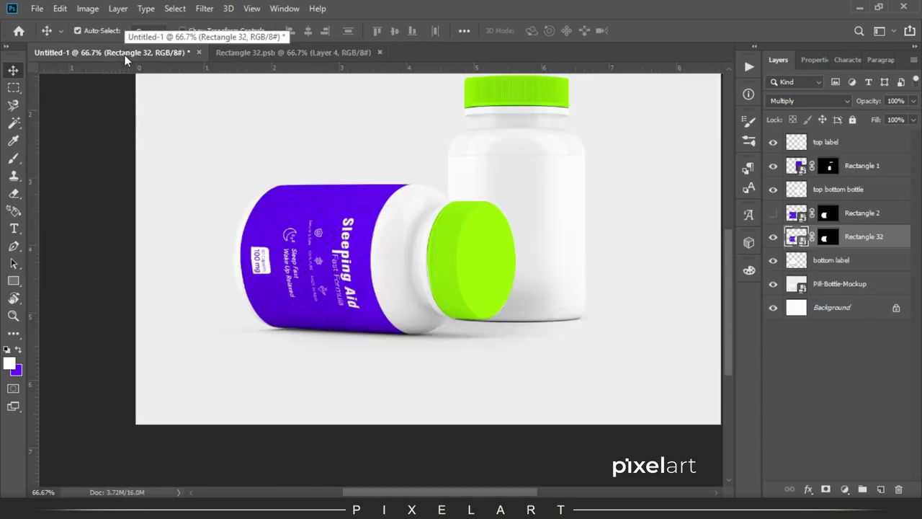
{"action": "left_click", "coordinate": [282, 51]}
{"action": "left_click", "coordinate": [774, 417]}
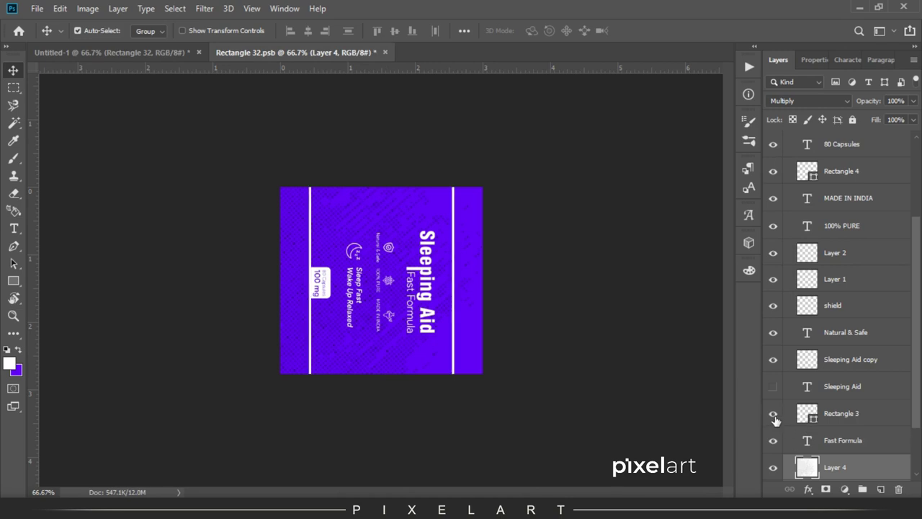
{"action": "left_click", "coordinate": [106, 47]}
{"action": "left_click", "coordinate": [253, 49]}
Save the label file and view the update on the mockup at 50% zoom.
{"action": "left_click", "coordinate": [36, 8]}
{"action": "left_click", "coordinate": [41, 144]}
{"action": "left_click", "coordinate": [79, 55]}
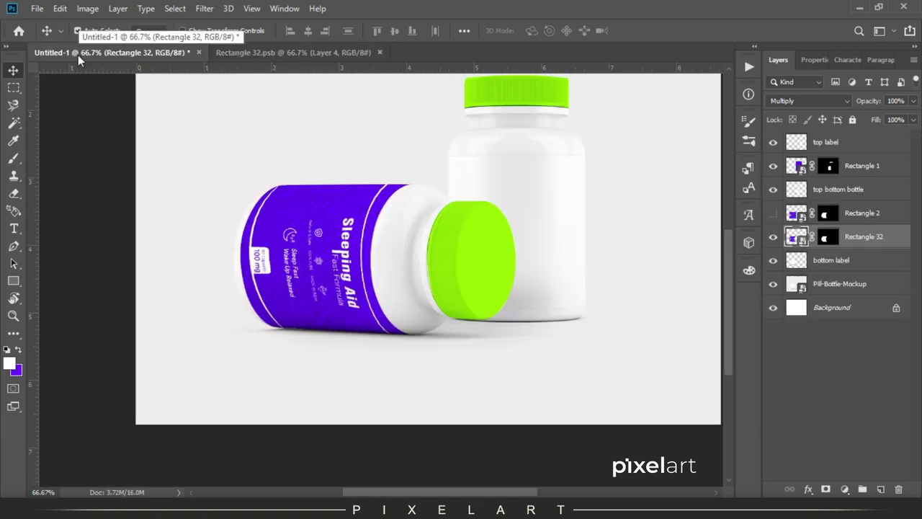
{"action": "key", "text": "ctrl+minus"}
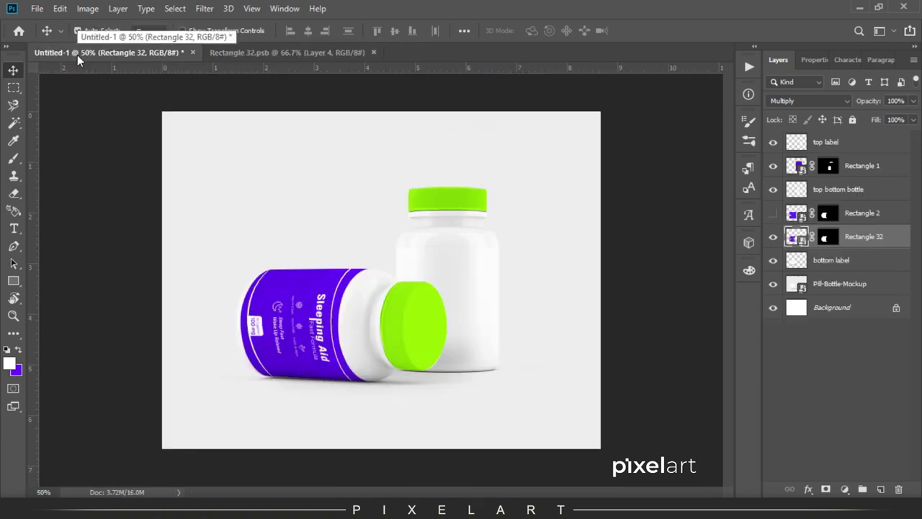
Stretch the label's flip group taller vertically.
{"action": "left_click", "coordinate": [271, 57]}
{"action": "scroll", "coordinate": [805, 201], "scroll_direction": "up", "scroll_amount": 2}
{"action": "left_click", "coordinate": [787, 138]}
{"action": "left_click", "coordinate": [822, 139]}
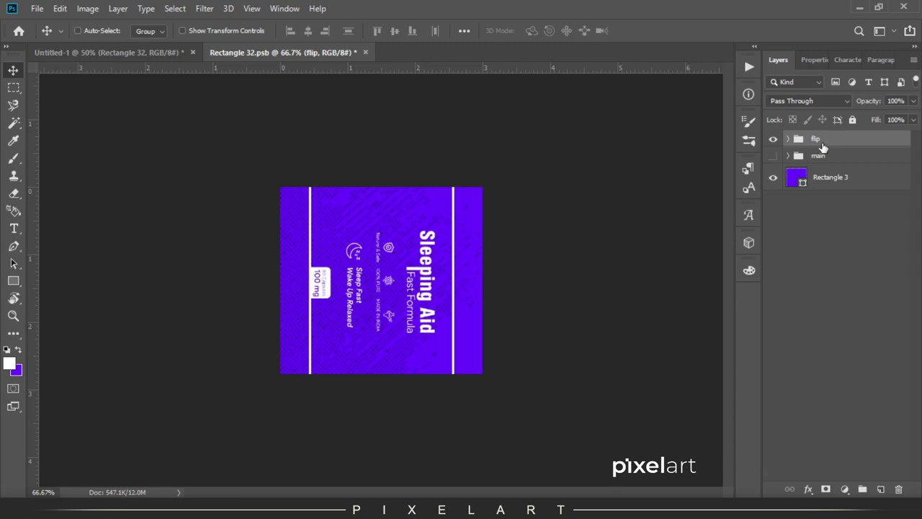
{"action": "key", "text": "ctrl+t"}
{"action": "left_click_drag", "start_coordinate": [375, 142], "coordinate": [379, 126]}
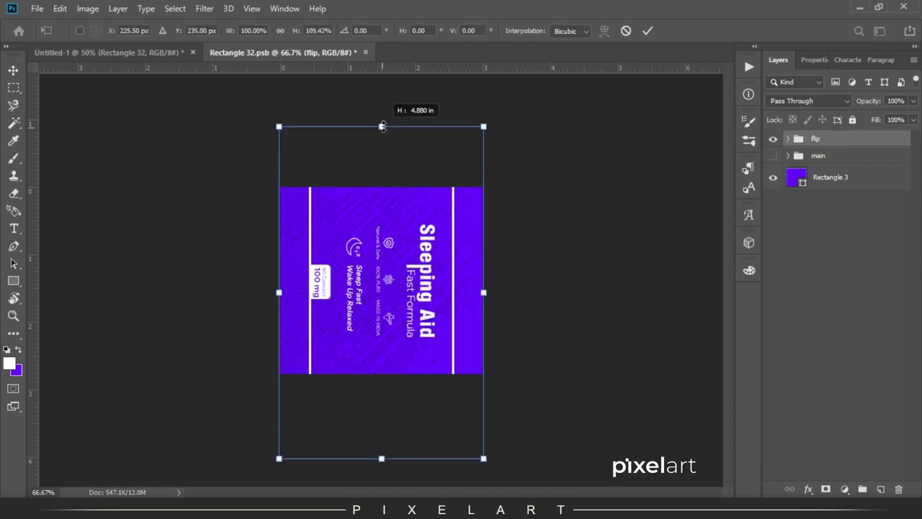
{"action": "key", "text": "Return"}
Save the label file and check the stretched label on the mockup.
{"action": "left_click", "coordinate": [37, 8]}
{"action": "left_click", "coordinate": [63, 131]}
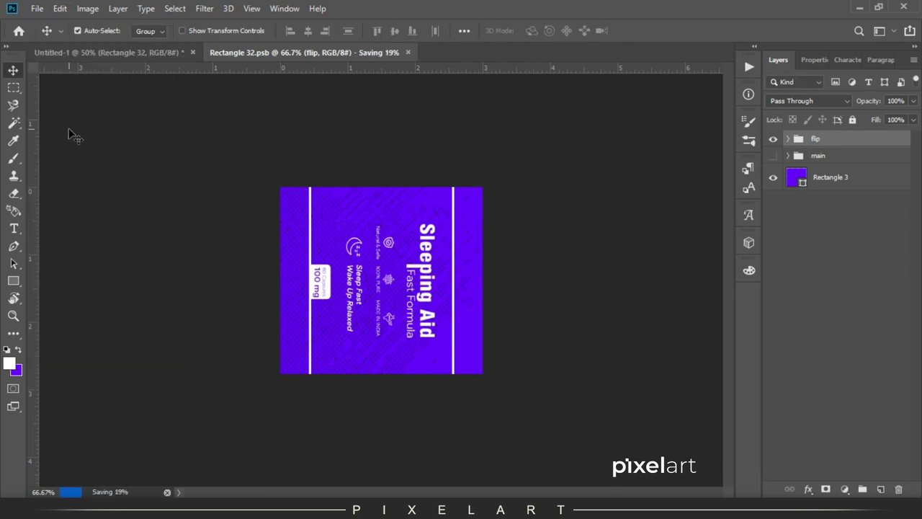
{"action": "left_click", "coordinate": [114, 53]}
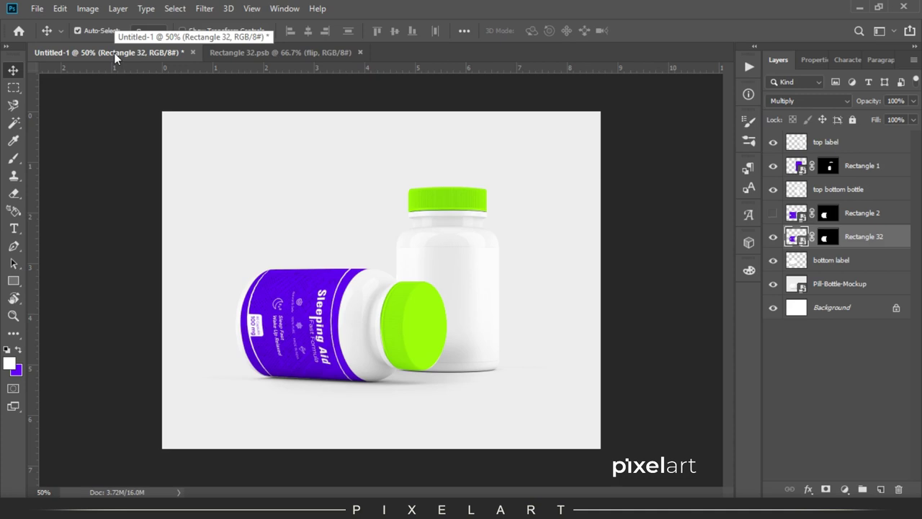
{"action": "left_click", "coordinate": [277, 52]}
Shrink the flip group's height slightly.
{"action": "key", "text": "ctrl+t"}
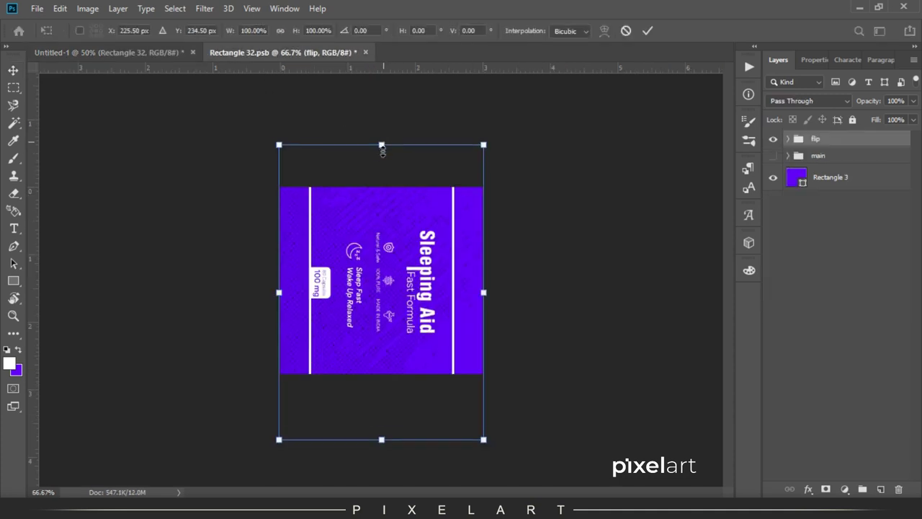
{"action": "left_click_drag", "start_coordinate": [381, 144], "coordinate": [381, 157]}
{"action": "key", "text": "Return"}
{"action": "left_click", "coordinate": [787, 139]}
{"action": "scroll", "coordinate": [814, 368], "scroll_direction": "down", "scroll_amount": 5}
Stretch the Rectangle 3 white border lines past the label edges and save.
{"action": "left_click", "coordinate": [843, 344]}
{"action": "key", "text": "ctrl+t"}
{"action": "left_click_drag", "start_coordinate": [382, 187], "coordinate": [381, 170]}
{"action": "key", "text": "Return"}
{"action": "left_click", "coordinate": [37, 8]}
{"action": "left_click", "coordinate": [72, 137]}
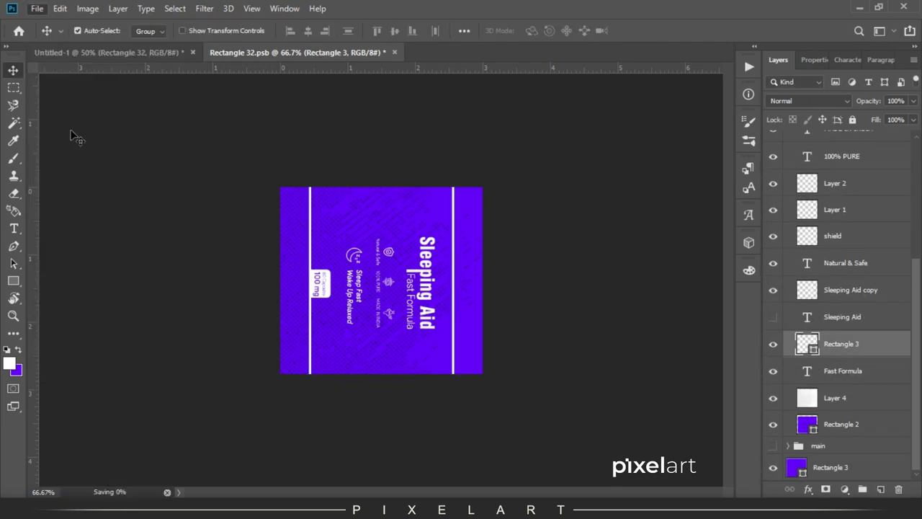
Slant the left white border line and save the label file.
{"action": "left_click", "coordinate": [101, 53]}
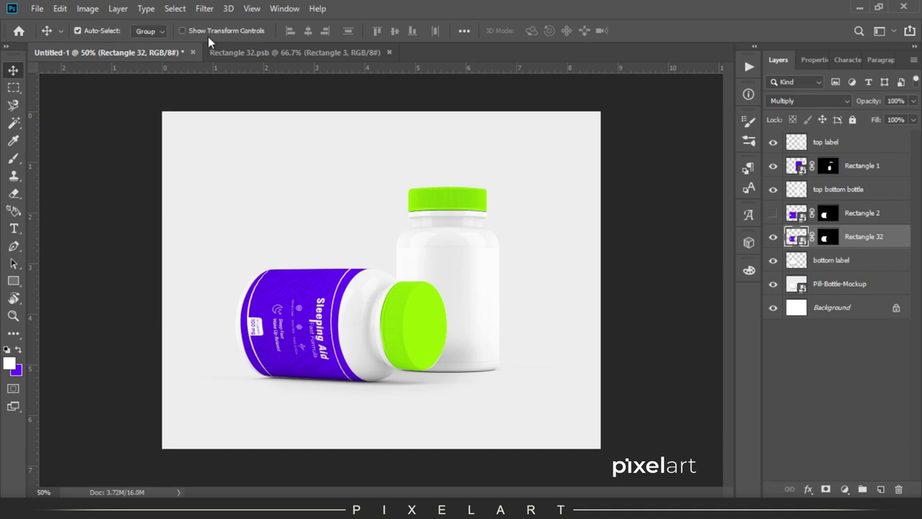
{"action": "left_click", "coordinate": [302, 54]}
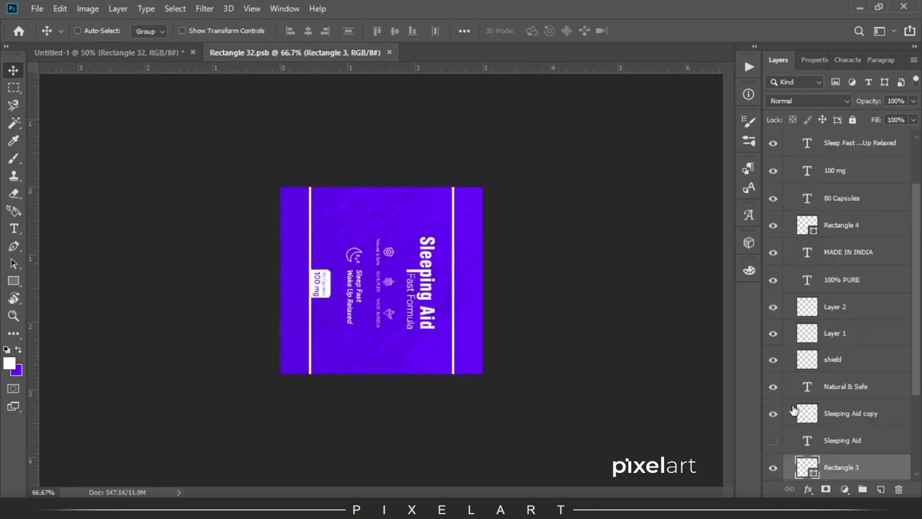
{"action": "key", "text": "ctrl+t"}
{"action": "left_click_drag", "start_coordinate": [309, 186], "coordinate": [315, 187]}
{"action": "key", "text": "Return"}
{"action": "left_click", "coordinate": [45, 9]}
{"action": "left_click", "coordinate": [58, 132]}
Resave the label and view the purple bottle centred at 100% on the mockup.
{"action": "left_click", "coordinate": [122, 58]}
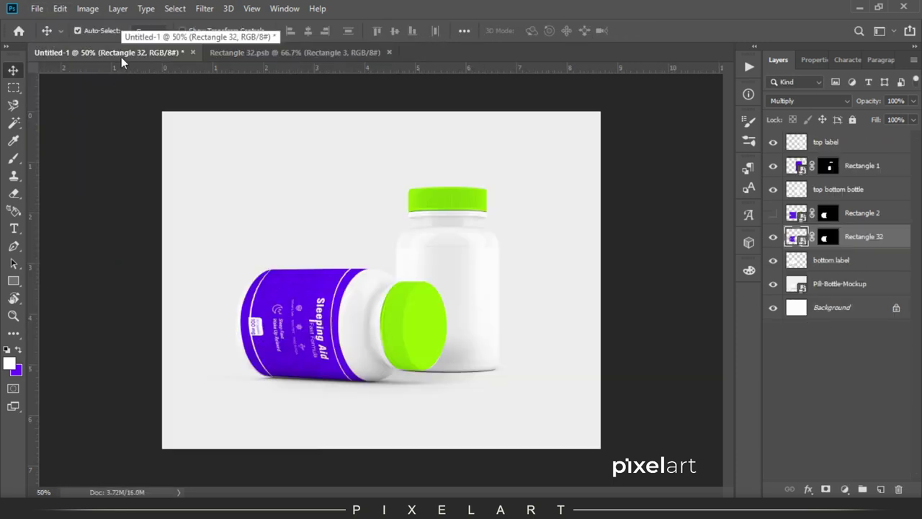
{"action": "left_click", "coordinate": [259, 57]}
{"action": "left_click", "coordinate": [123, 52]}
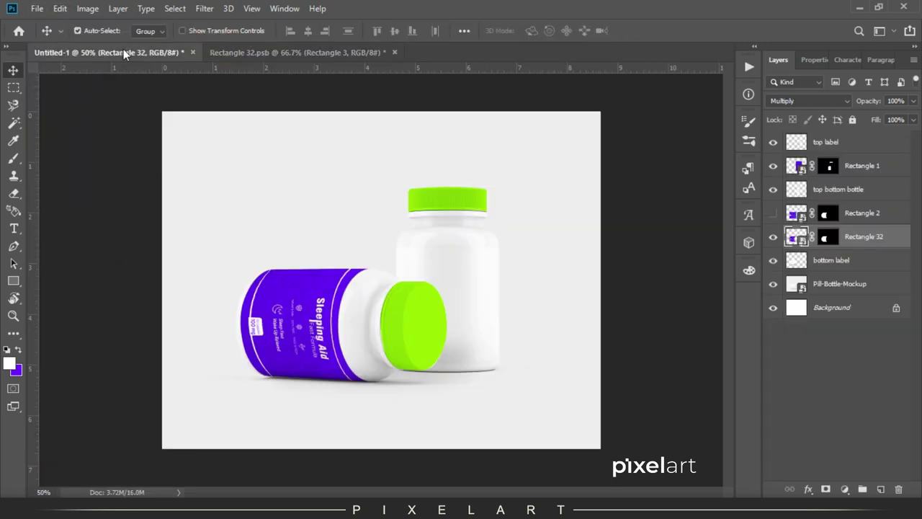
{"action": "left_click", "coordinate": [243, 56]}
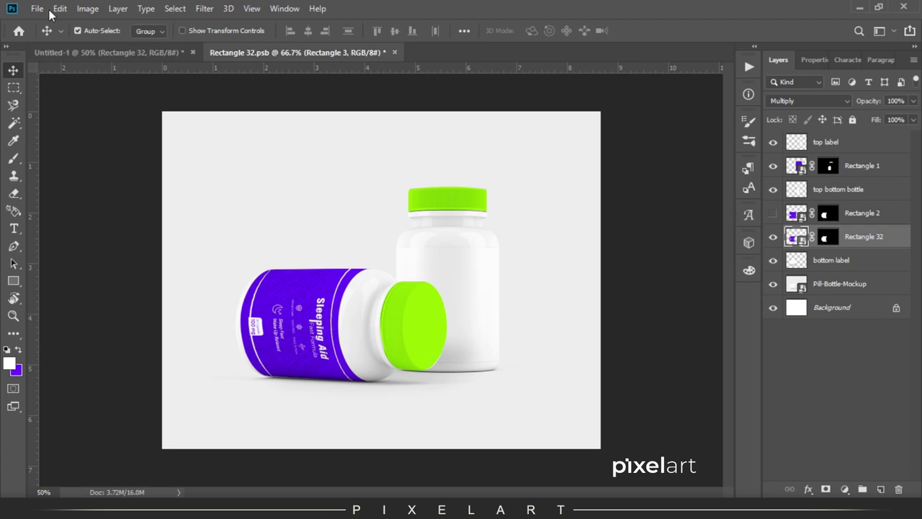
{"action": "left_click", "coordinate": [37, 9]}
{"action": "left_click", "coordinate": [44, 132]}
{"action": "left_click", "coordinate": [122, 47]}
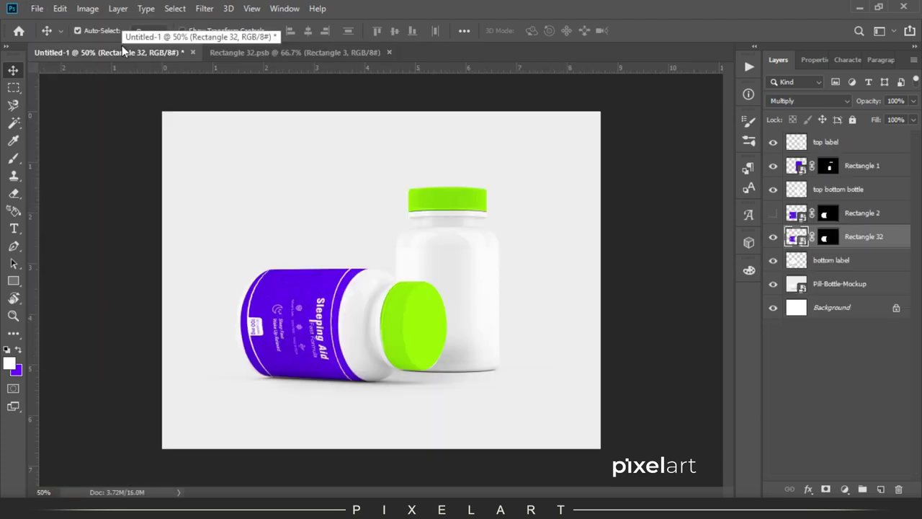
{"action": "key", "text": "ctrl+1"}
{"action": "left_click_drag", "start_coordinate": [103, 103], "coordinate": [201, 135]}
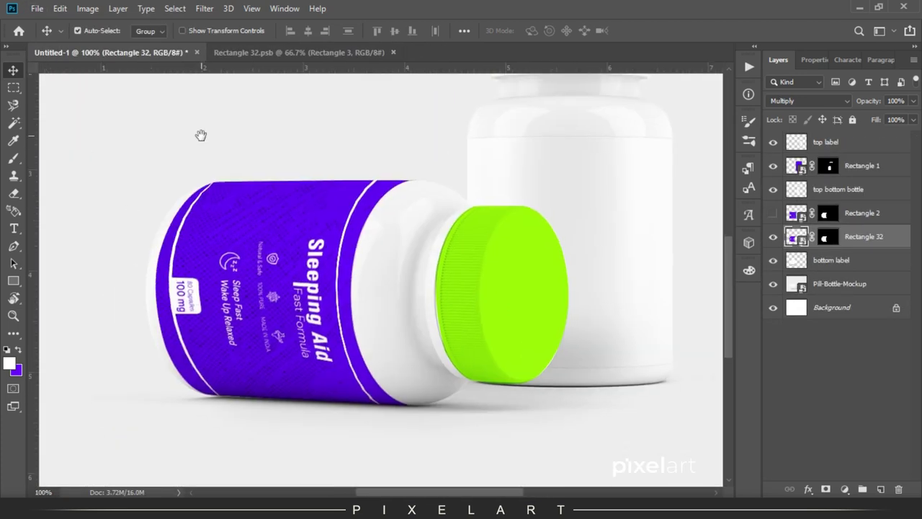
Give the border shape a 10 px stroke, save, and view it on the mockup.
{"action": "left_click", "coordinate": [293, 58]}
{"action": "left_click", "coordinate": [810, 60]}
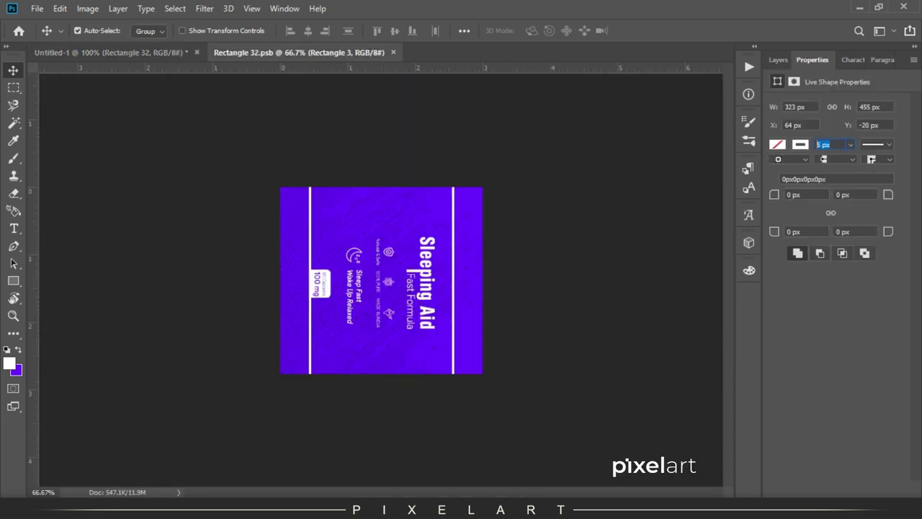
{"action": "type", "text": "10"}
{"action": "key", "text": "Return"}
{"action": "left_click", "coordinate": [37, 7]}
{"action": "left_click", "coordinate": [58, 130]}
{"action": "left_click", "coordinate": [97, 52]}
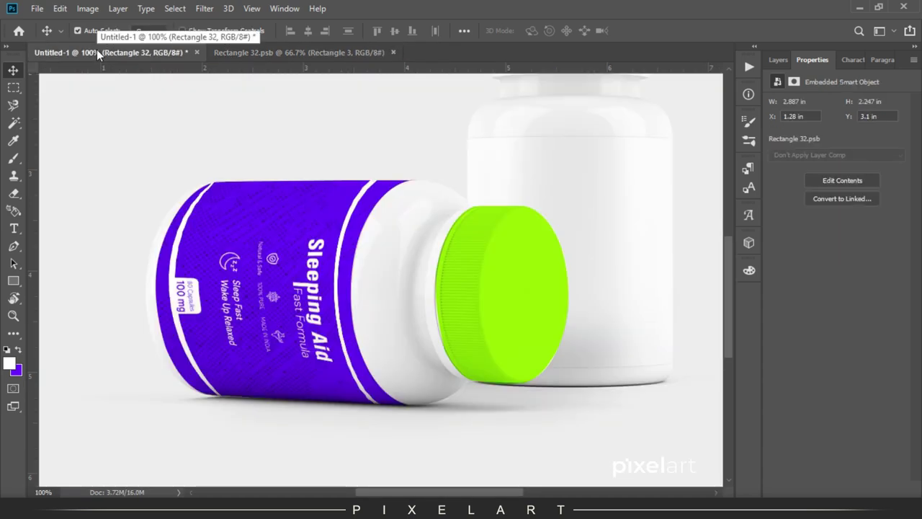
Reduce the border stroke to 5 px and shrink the frame inside the label.
{"action": "left_click", "coordinate": [246, 52]}
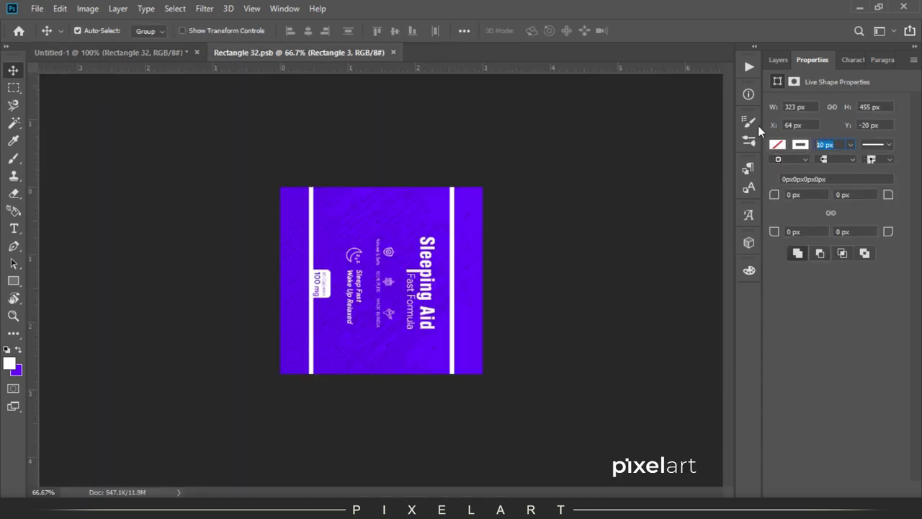
{"action": "type", "text": "5"}
{"action": "key", "text": "Return"}
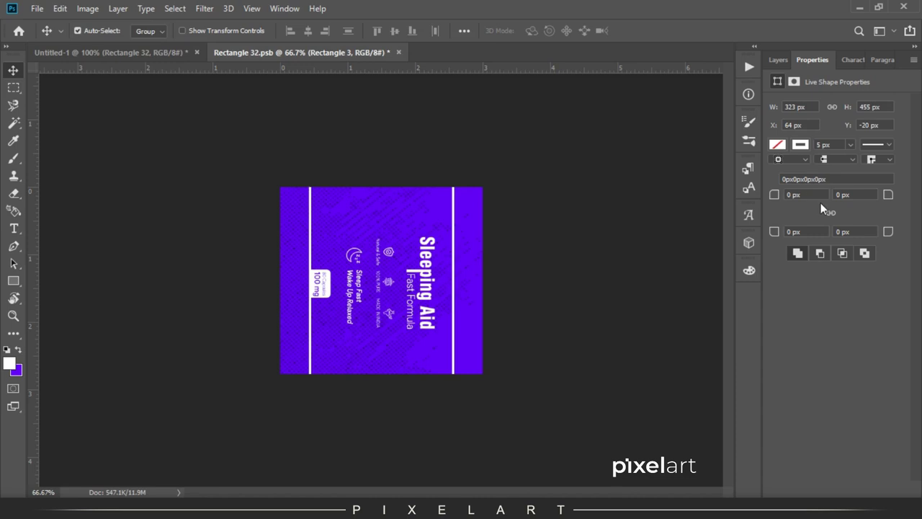
{"action": "key", "text": "ctrl+t"}
{"action": "left_click_drag", "start_coordinate": [382, 175], "coordinate": [382, 204]}
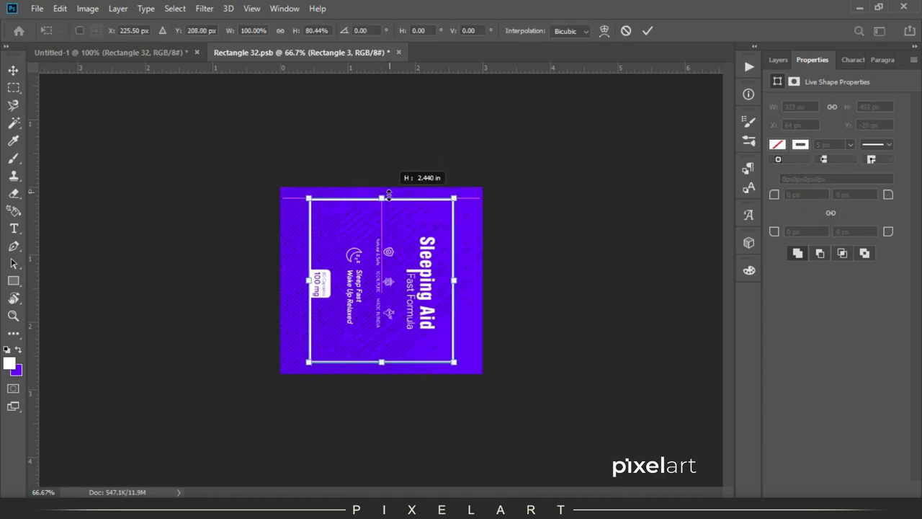
{"action": "key", "text": "Return"}
Round the border corners to 39 px, save, and view both bottles on the mockup.
{"action": "left_click", "coordinate": [796, 195]}
{"action": "type", "text": "39"}
{"action": "key", "text": "Return"}
{"action": "left_click", "coordinate": [37, 8]}
{"action": "left_click", "coordinate": [48, 131]}
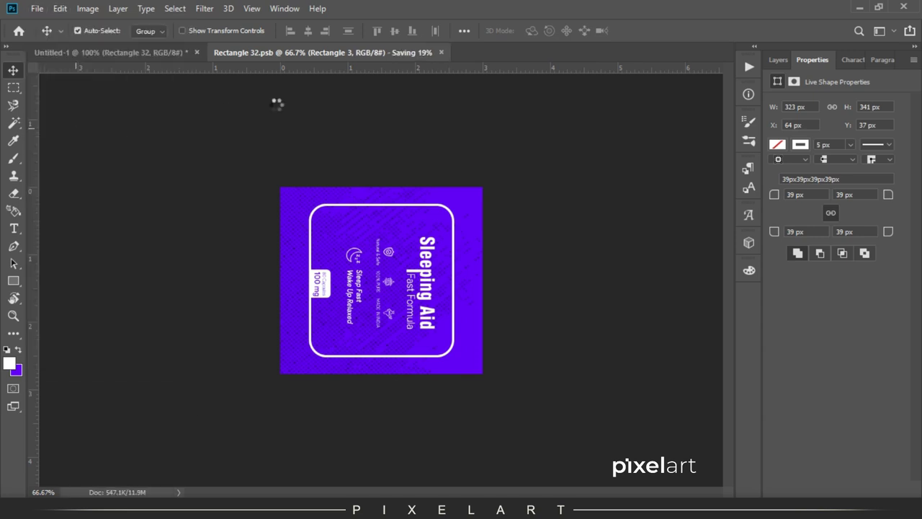
{"action": "left_click", "coordinate": [113, 52]}
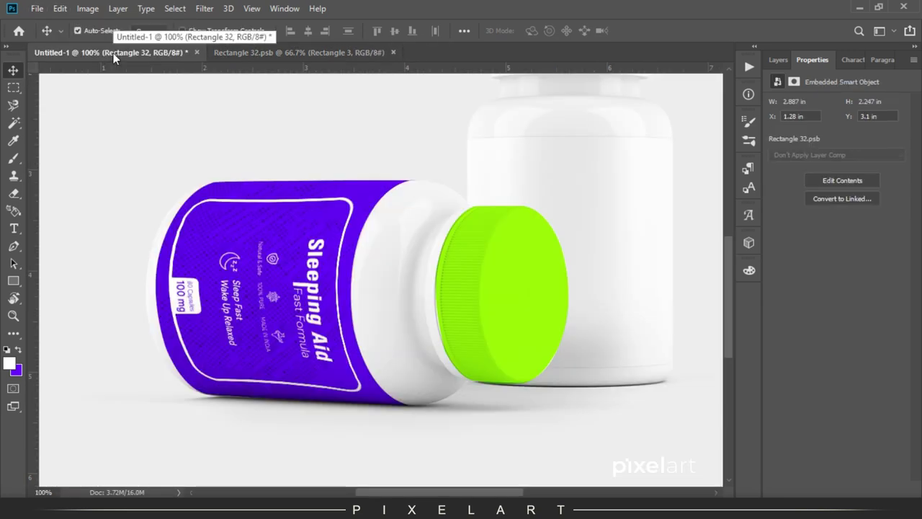
{"action": "key", "text": "ctrl+minus"}
{"action": "key", "text": "ctrl+minus"}
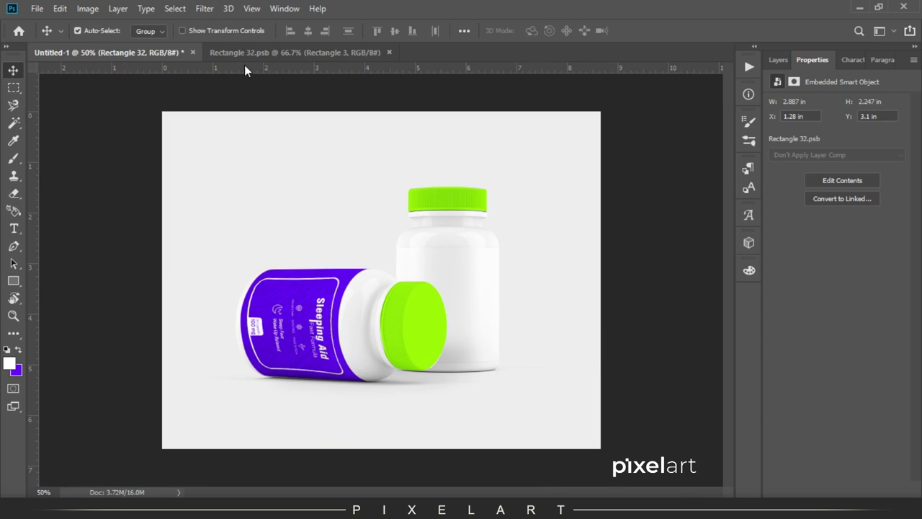
Open the lying bottle's label and fill the green Rectangle 2 background with purple.
{"action": "left_click", "coordinate": [779, 58]}
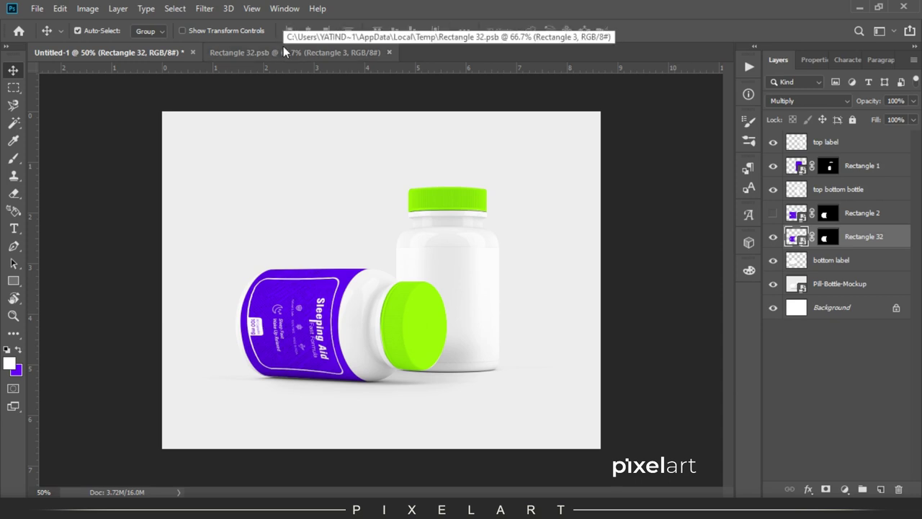
{"action": "key", "text": "i"}
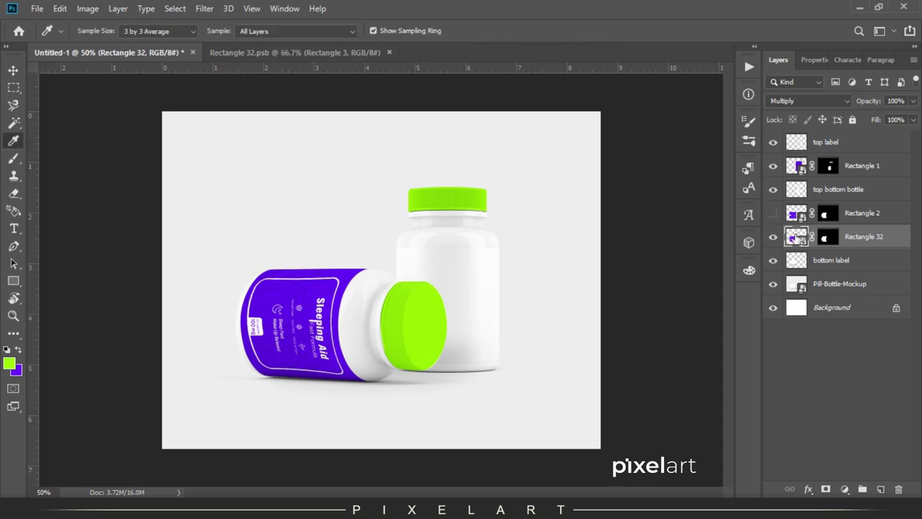
{"action": "double_click", "coordinate": [796, 237]}
{"action": "scroll", "coordinate": [899, 406], "scroll_direction": "down", "scroll_amount": 3}
{"action": "left_click", "coordinate": [850, 428]}
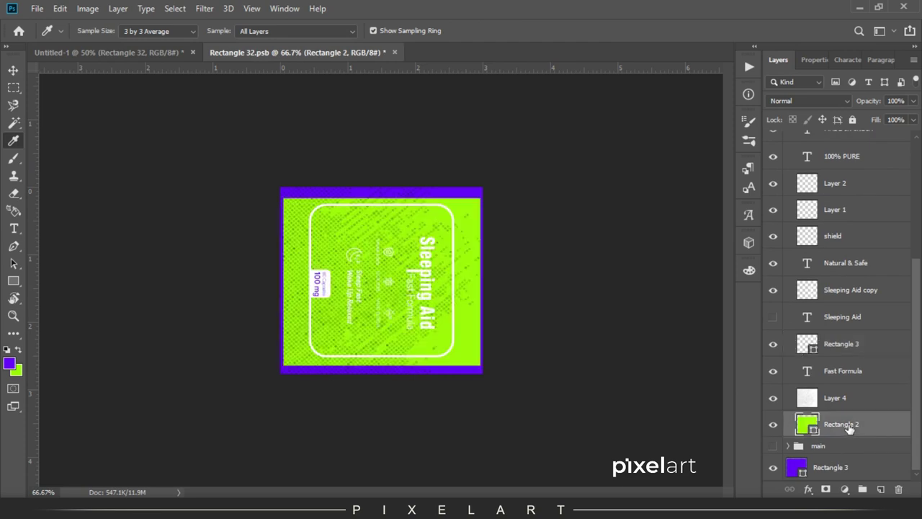
{"action": "key", "text": "alt+BackSpace"}
Hide Rectangle 3, enlarge the purple background to cover the label, and save.
{"action": "left_click", "coordinate": [773, 472]}
{"action": "left_click", "coordinate": [773, 472]}
{"action": "left_click", "coordinate": [773, 472]}
{"action": "key", "text": "ctrl+t"}
{"action": "left_click_drag", "start_coordinate": [483, 188], "coordinate": [498, 176]}
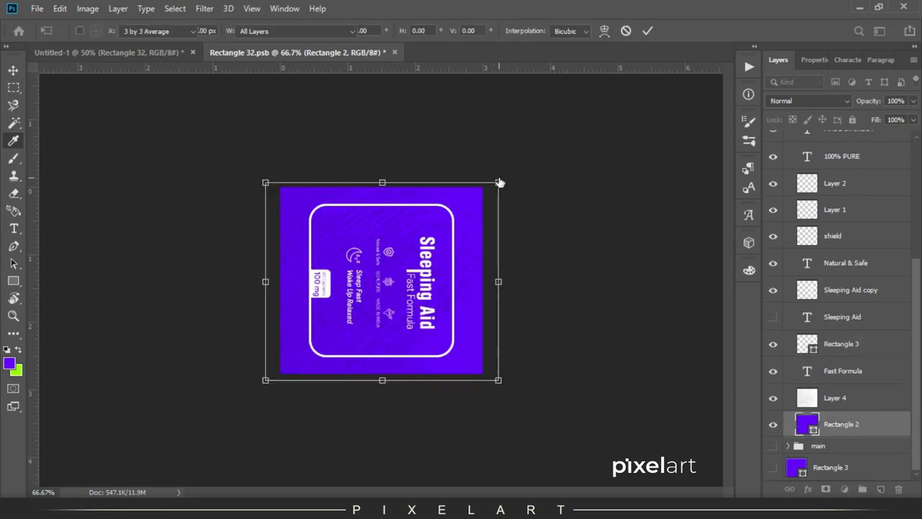
{"action": "key", "text": "Return"}
{"action": "left_click", "coordinate": [36, 8]}
{"action": "left_click", "coordinate": [54, 132]}
Check the updated mockup and load the upright bottle body as a selection.
{"action": "left_click", "coordinate": [99, 51]}
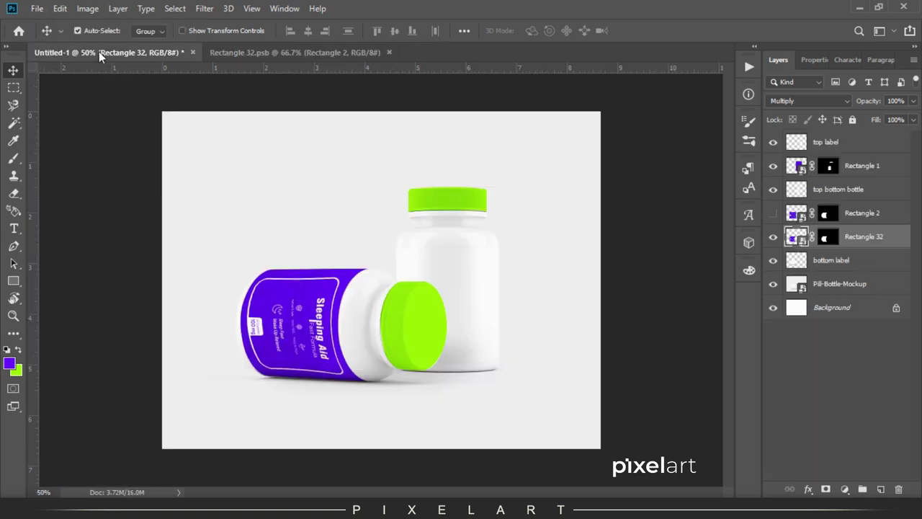
{"action": "left_click", "coordinate": [248, 53]}
{"action": "left_click", "coordinate": [164, 50]}
{"action": "left_click", "coordinate": [795, 190]}
{"action": "left_click", "coordinate": [796, 193], "text": "ctrl"}
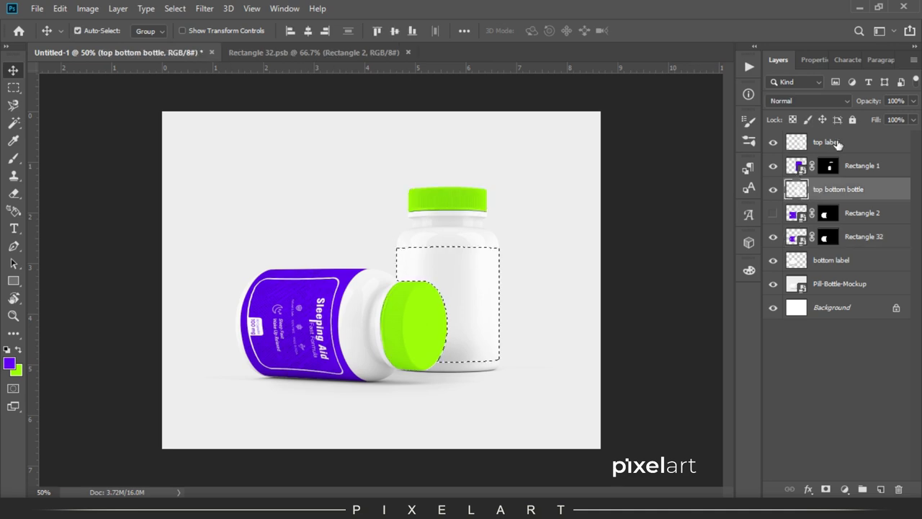
Undo an accidental green fill and add a new empty layer at the top.
{"action": "left_click", "coordinate": [829, 142]}
{"action": "key", "text": "ctrl+BackSpace"}
{"action": "key", "text": "ctrl+z"}
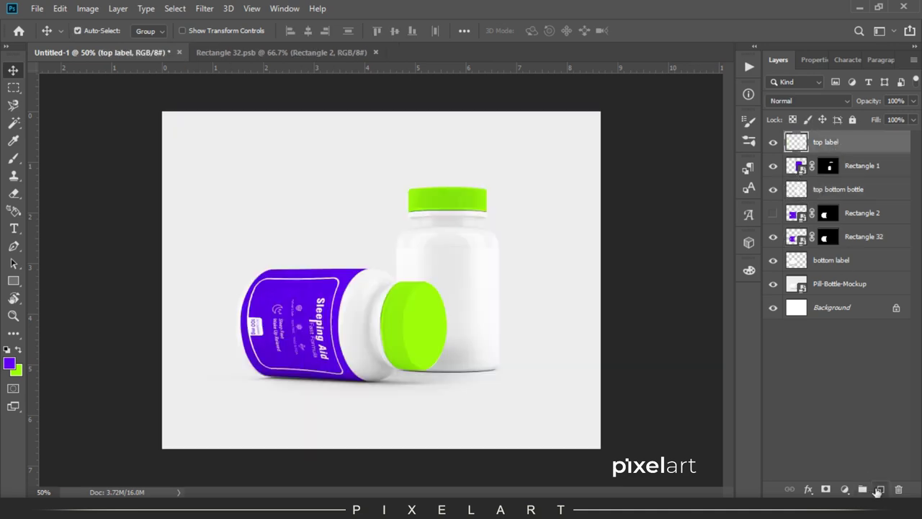
{"action": "left_click", "coordinate": [880, 489]}
Draw a rectangle over the upright bottle's body with purple fill and no stroke.
{"action": "left_click", "coordinate": [14, 281]}
{"action": "left_click_drag", "start_coordinate": [392, 221], "coordinate": [503, 378]}
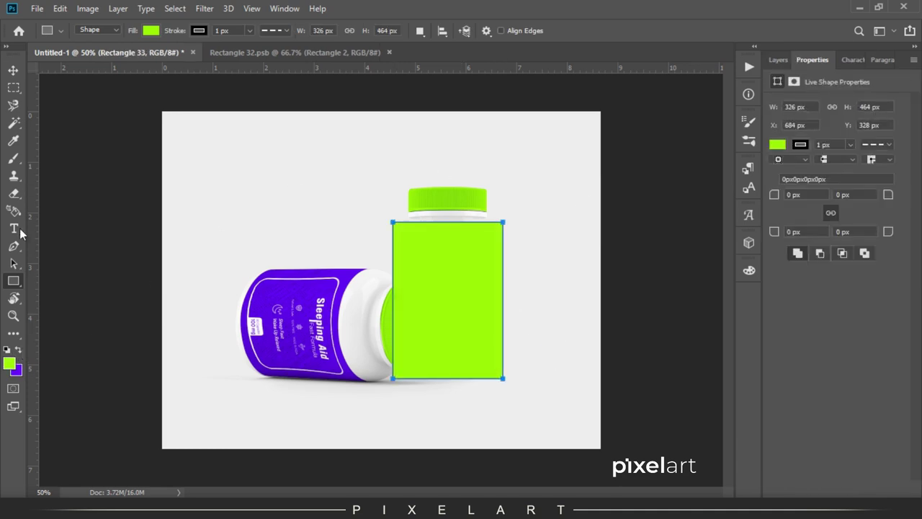
{"action": "key", "text": "v"}
{"action": "key", "text": "ctrl+BackSpace"}
{"action": "left_click", "coordinate": [800, 144]}
{"action": "left_click", "coordinate": [780, 173]}
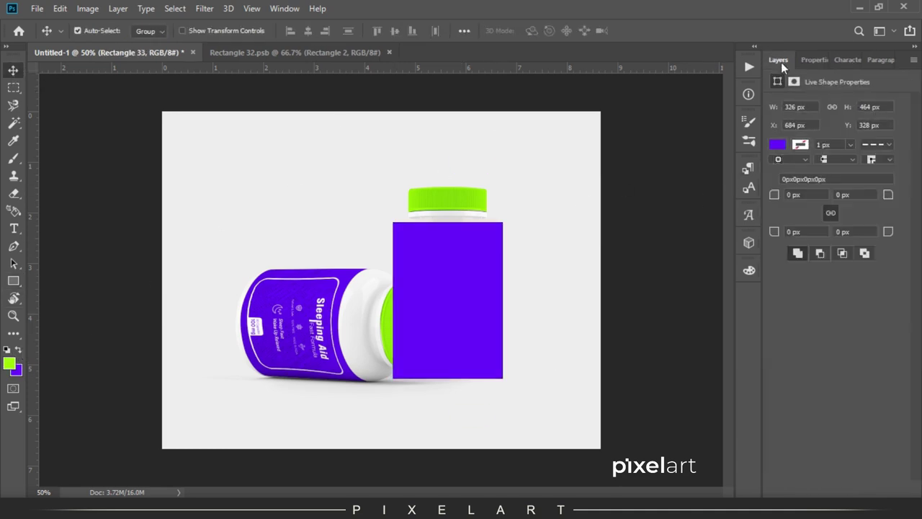
Convert the rectangle to a smart object and lower its opacity to about 14%.
{"action": "left_click", "coordinate": [778, 60]}
{"action": "right_click", "coordinate": [836, 142]}
{"action": "left_click", "coordinate": [690, 187]}
{"action": "left_click_drag", "start_coordinate": [865, 101], "coordinate": [817, 107]}
{"action": "key", "text": "ctrl+plus"}
{"action": "key", "text": "ctrl+plus"}
Scale the rectangle's top, right and bottom edges to match the bottle body.
{"action": "key", "text": "ctrl+t"}
{"action": "left_click_drag", "start_coordinate": [514, 162], "coordinate": [517, 167]}
{"action": "left_click_drag", "start_coordinate": [624, 169], "coordinate": [618, 168]}
{"action": "scroll", "coordinate": [620, 267], "scroll_direction": "down", "scroll_amount": 2}
{"action": "left_click_drag", "start_coordinate": [625, 406], "coordinate": [618, 402]}
{"action": "mouse_move", "coordinate": [512, 401]}
{"action": "left_mouse_down"}
{"action": "mouse_move", "coordinate": [530, 389]}
{"action": "mouse_move", "coordinate": [522, 391]}
{"action": "left_mouse_up"}
{"action": "left_click_drag", "start_coordinate": [404, 241], "coordinate": [402, 242]}
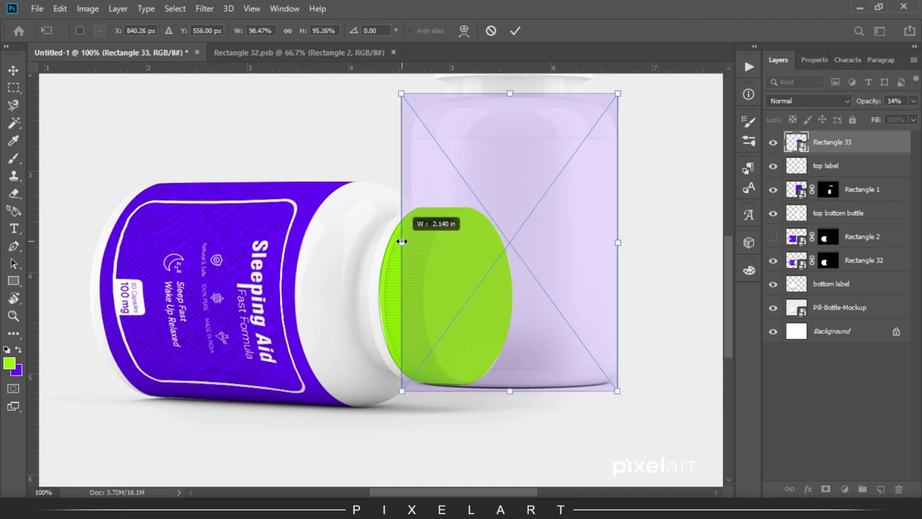
Pull the rectangle's left edge in to the bottle side and nudge its top down.
{"action": "scroll", "coordinate": [401, 241], "scroll_direction": "up", "scroll_amount": 1}
{"action": "scroll", "coordinate": [422, 216], "scroll_direction": "up", "scroll_amount": 1}
{"action": "left_click_drag", "start_coordinate": [423, 251], "coordinate": [439, 250]}
{"action": "scroll", "coordinate": [447, 274], "scroll_direction": "up", "scroll_amount": 4}
{"action": "scroll", "coordinate": [447, 274], "scroll_direction": "right", "scroll_amount": 1}
{"action": "scroll", "coordinate": [505, 305], "scroll_direction": "up", "scroll_amount": 1}
{"action": "left_click_drag", "start_coordinate": [546, 306], "coordinate": [548, 313]}
Warp the rectangle's corners and bottom edge to follow the bottle's curves.
{"action": "right_click", "coordinate": [441, 339]}
{"action": "left_click", "coordinate": [472, 260]}
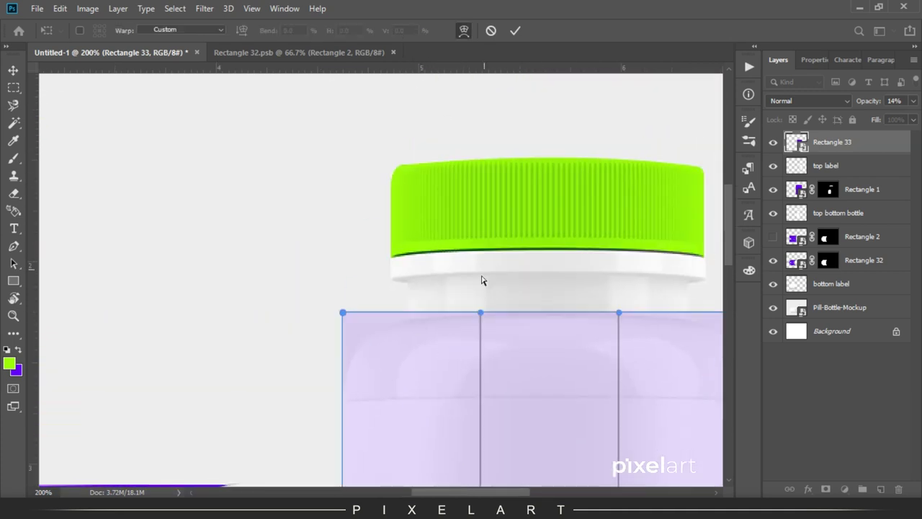
{"action": "left_click_drag", "start_coordinate": [348, 317], "coordinate": [345, 321]}
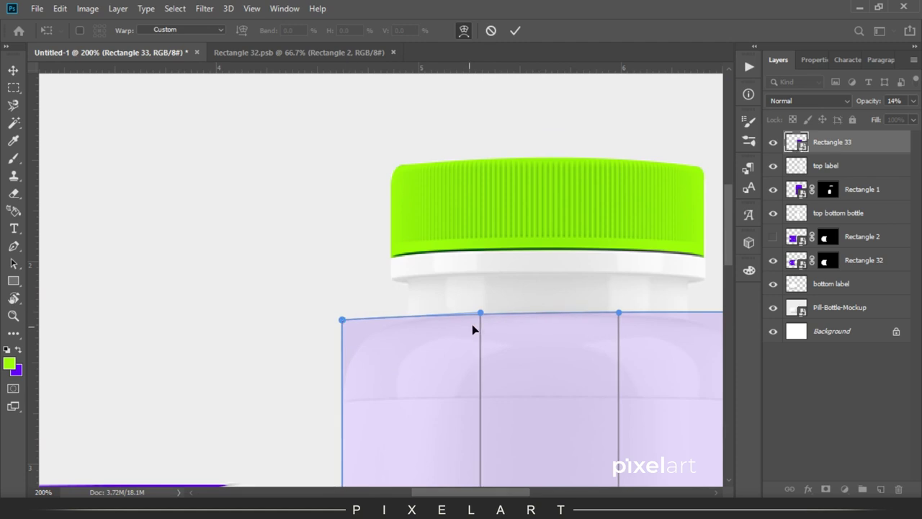
{"action": "left_click_drag", "start_coordinate": [474, 330], "coordinate": [425, 309]}
{"action": "left_click_drag", "start_coordinate": [367, 267], "coordinate": [368, 280]}
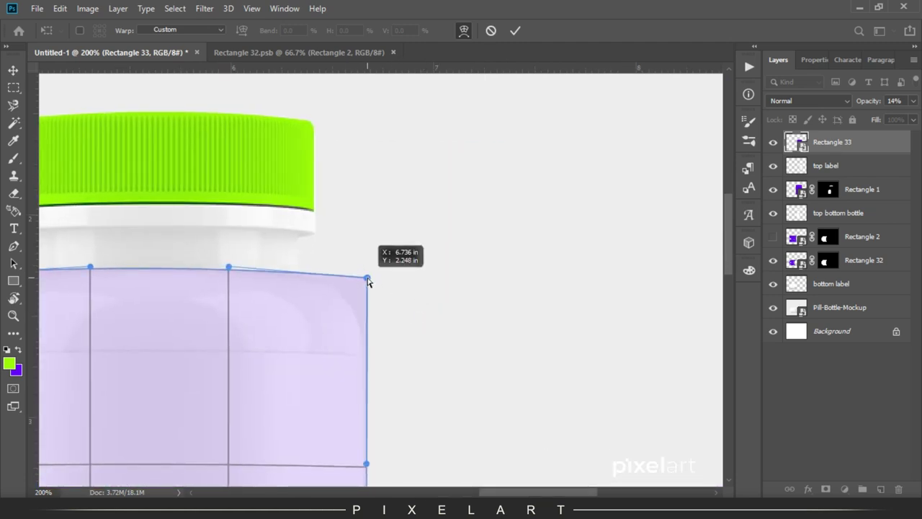
{"action": "left_click_drag", "start_coordinate": [375, 355], "coordinate": [418, 216]}
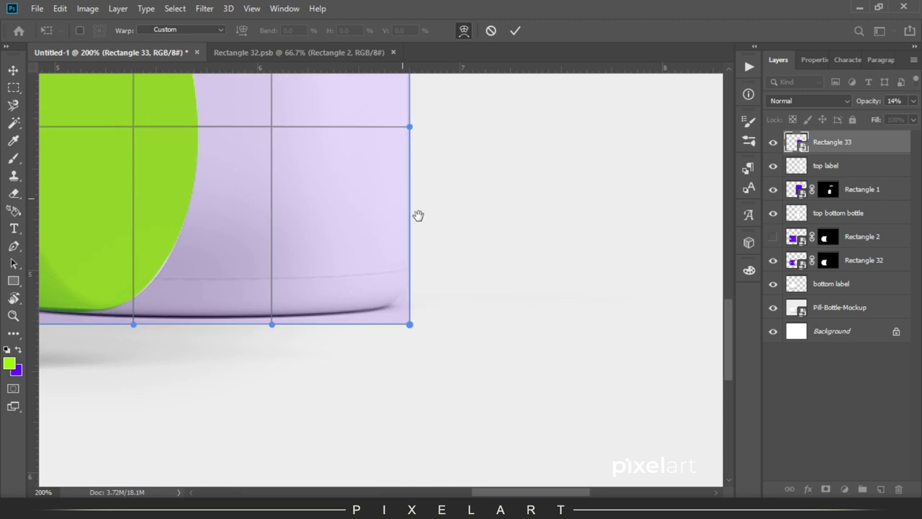
{"action": "left_click_drag", "start_coordinate": [410, 325], "coordinate": [409, 308]}
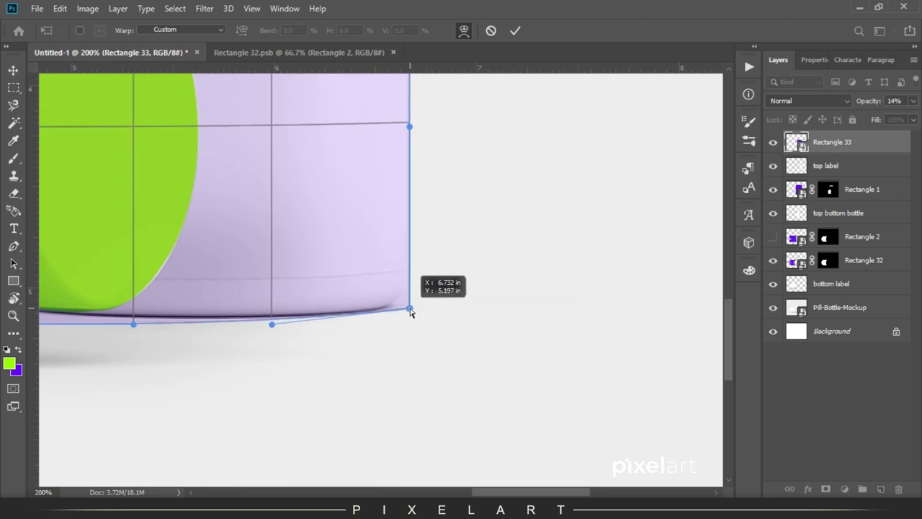
{"action": "scroll", "coordinate": [279, 322], "scroll_direction": "left", "scroll_amount": 5}
{"action": "left_click_drag", "start_coordinate": [284, 325], "coordinate": [285, 306]}
{"action": "left_click_drag", "start_coordinate": [561, 324], "coordinate": [521, 364]}
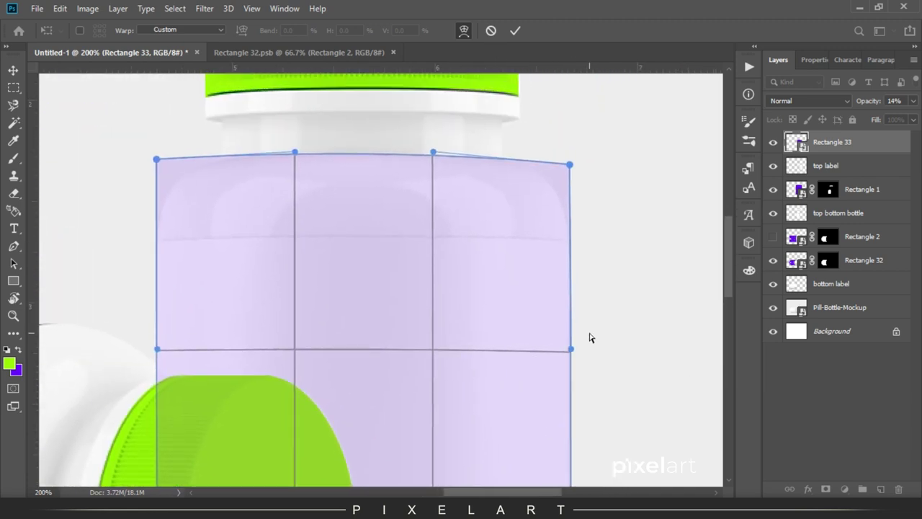
{"action": "key", "text": "Return"}
{"action": "key", "text": "Return"}
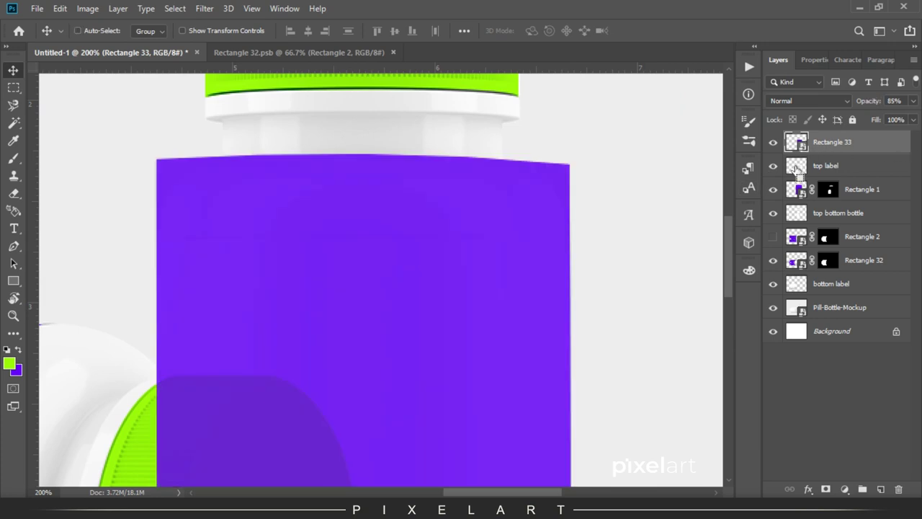
Mask the purple rectangle to the top label area and set it to Multiply.
{"action": "left_click", "coordinate": [796, 166], "text": "ctrl"}
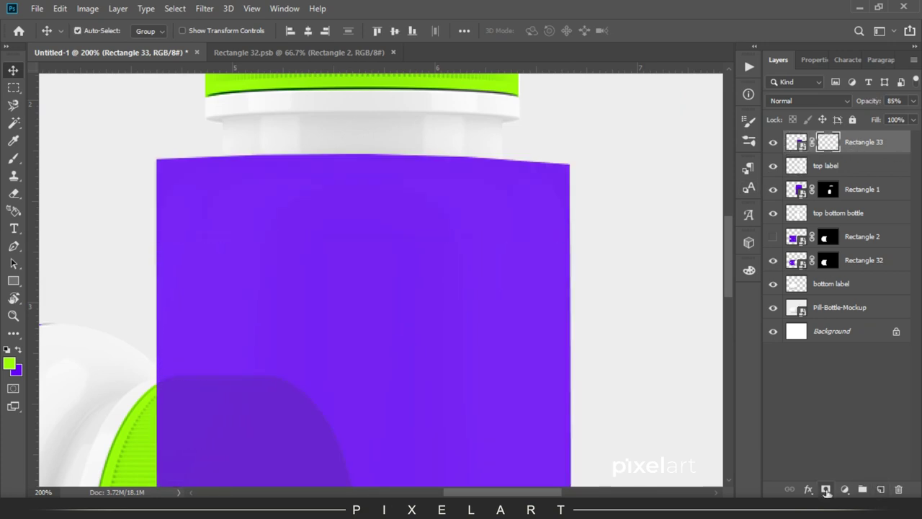
{"action": "left_click", "coordinate": [827, 490]}
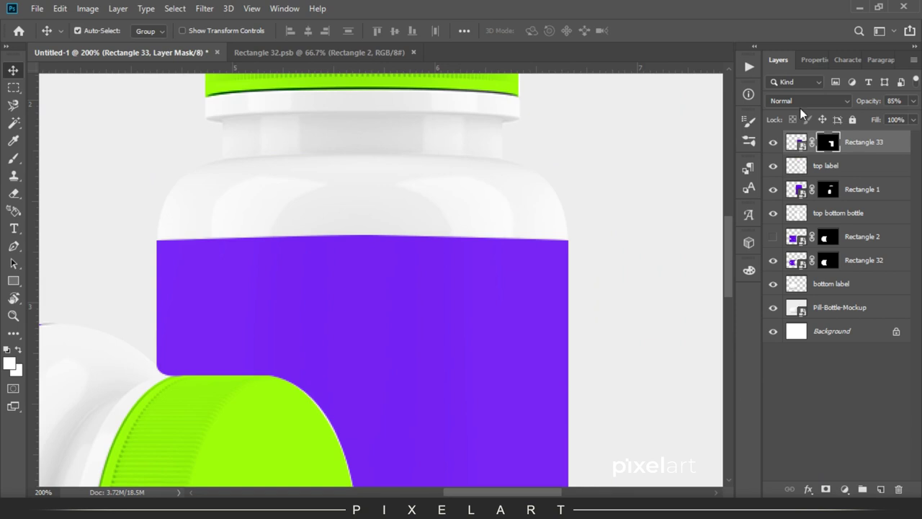
{"action": "left_click", "coordinate": [799, 101]}
{"action": "left_click", "coordinate": [782, 152]}
Open Rectangle 33's contents; in the label document, hide the flip group and show the main group.
{"action": "double_click", "coordinate": [796, 142]}
{"action": "left_click", "coordinate": [302, 52]}
{"action": "scroll", "coordinate": [836, 288], "scroll_direction": "up", "scroll_amount": 5}
{"action": "left_click", "coordinate": [788, 138]}
{"action": "left_click", "coordinate": [773, 138]}
{"action": "left_click", "coordinate": [773, 156]}
Drag the main Sleeping Aid label group into Rectangle 33 and position it.
{"action": "left_click", "coordinate": [819, 156]}
{"action": "mouse_move", "coordinate": [381, 281]}
{"action": "left_mouse_down"}
{"action": "mouse_move", "coordinate": [356, 261]}
{"action": "mouse_move", "coordinate": [431, 276]}
{"action": "mouse_move", "coordinate": [431, 267]}
{"action": "left_mouse_up"}
{"action": "key", "text": "ctrl+t"}
{"action": "key", "text": "Return"}
Select the Rectangle 3 white frame layer for resizing.
{"action": "left_click", "coordinate": [789, 139]}
{"action": "scroll", "coordinate": [843, 325], "scroll_direction": "down", "scroll_amount": 3}
{"action": "left_click", "coordinate": [836, 353]}
{"action": "key", "text": "ctrl+t"}
Narrow the white frame to the label's width and enlarge the Layer 4 texture to cover the label.
{"action": "left_click_drag", "start_coordinate": [542, 272], "coordinate": [483, 274]}
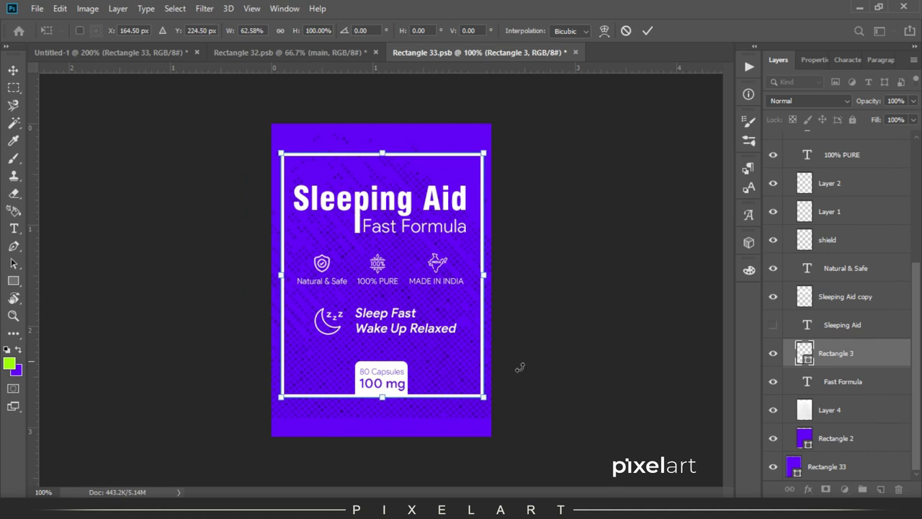
{"action": "key", "text": "Return"}
{"action": "left_click", "coordinate": [829, 410]}
{"action": "key", "text": "ctrl+t"}
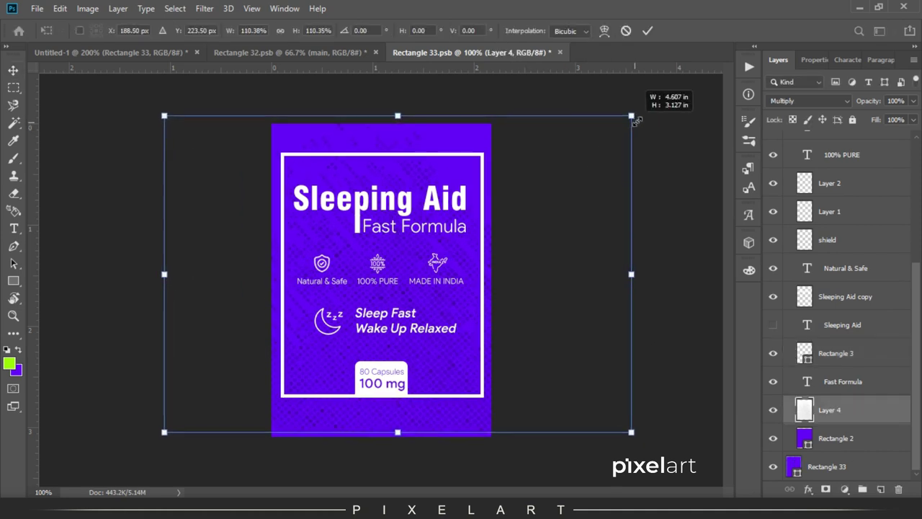
{"action": "left_click_drag", "start_coordinate": [609, 131], "coordinate": [636, 113]}
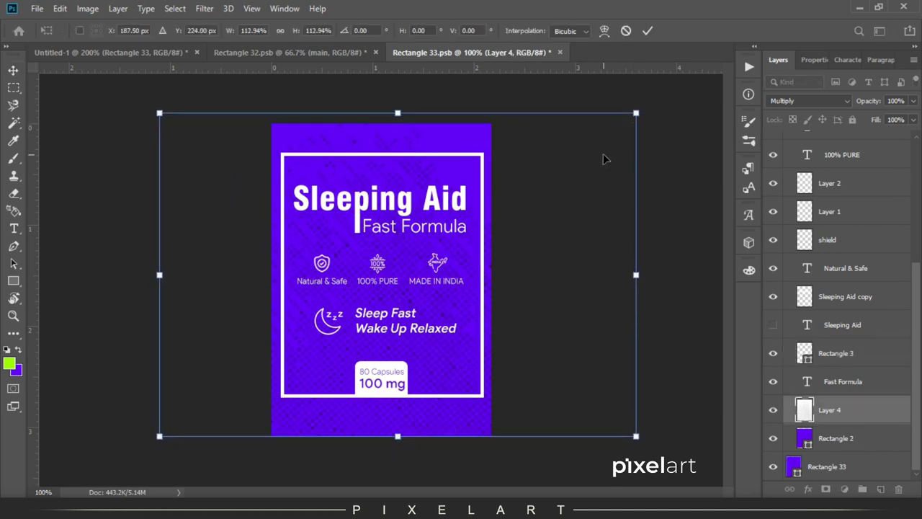
{"action": "key", "text": "Return"}
Give the Rectangle 3 frame 18 px rounded corners and a 4 px stroke.
{"action": "left_click", "coordinate": [835, 353]}
{"action": "left_click", "coordinate": [815, 60]}
{"action": "left_click_drag", "start_coordinate": [776, 195], "coordinate": [787, 196]}
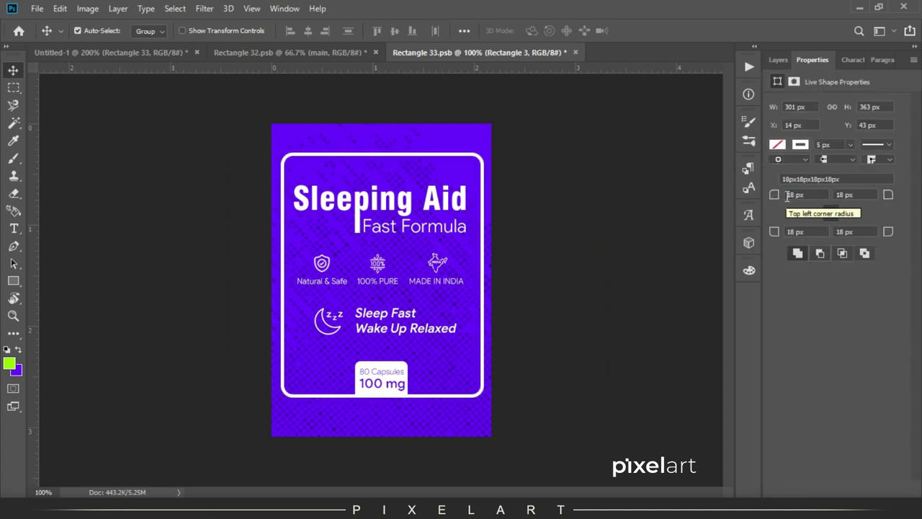
{"action": "key", "text": "Return"}
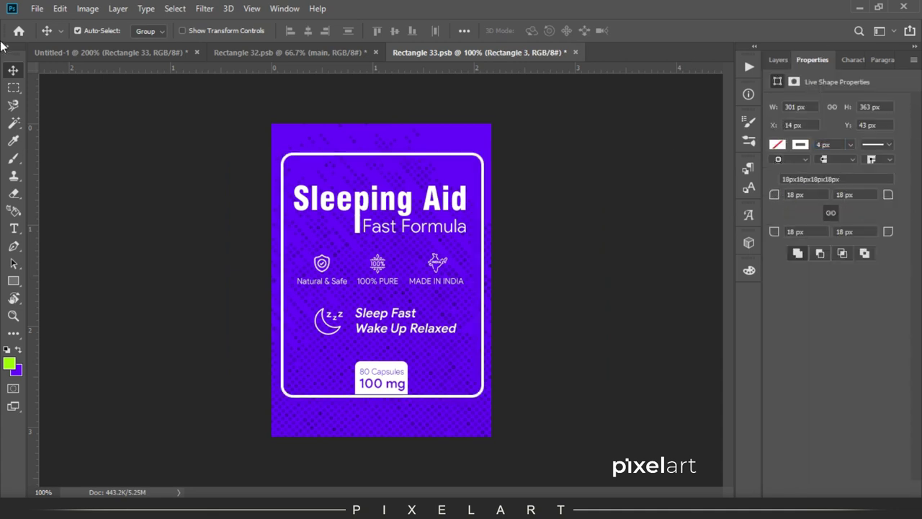
Save the Rectangle 33 contents and view both bottles in the mockup.
{"action": "left_click", "coordinate": [37, 8]}
{"action": "left_click", "coordinate": [108, 134]}
{"action": "left_click", "coordinate": [131, 55]}
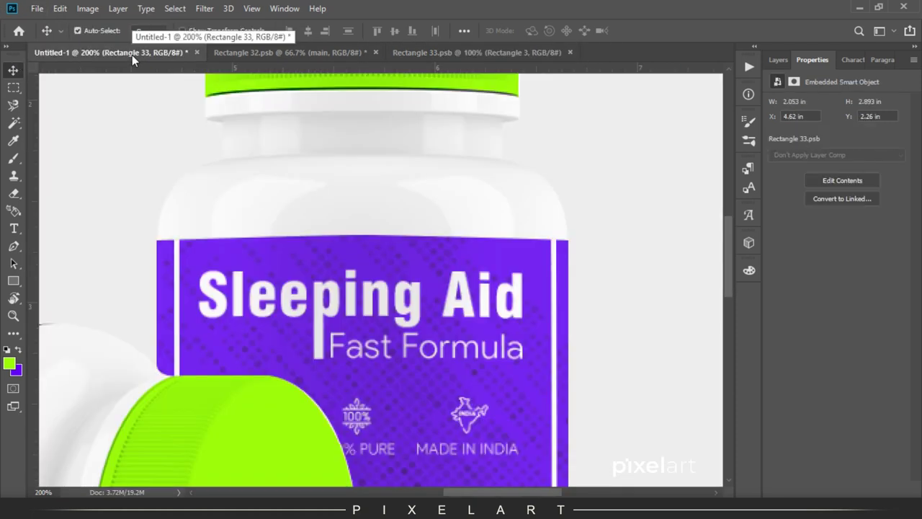
{"action": "key", "text": "ctrl+0"}
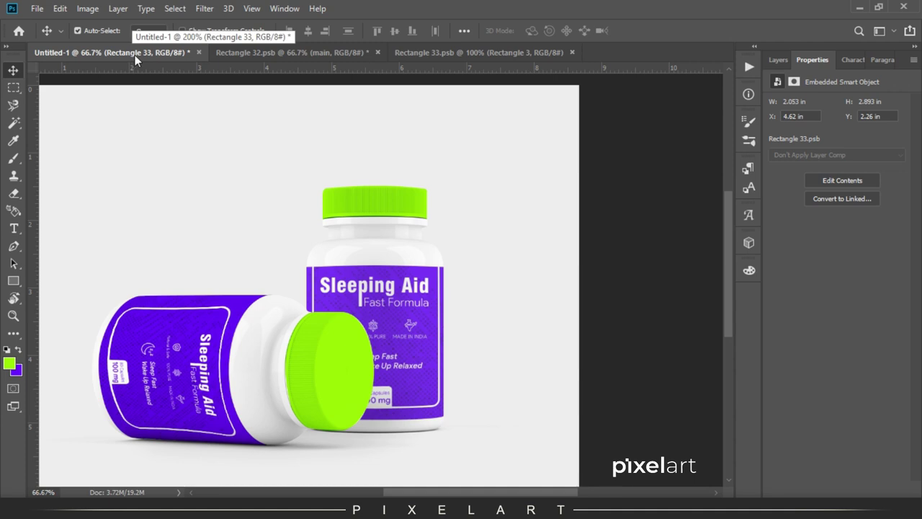
Nudge the main label group down in Rectangle 33 and check it on the mockup.
{"action": "left_click", "coordinate": [423, 49]}
{"action": "left_click", "coordinate": [780, 62]}
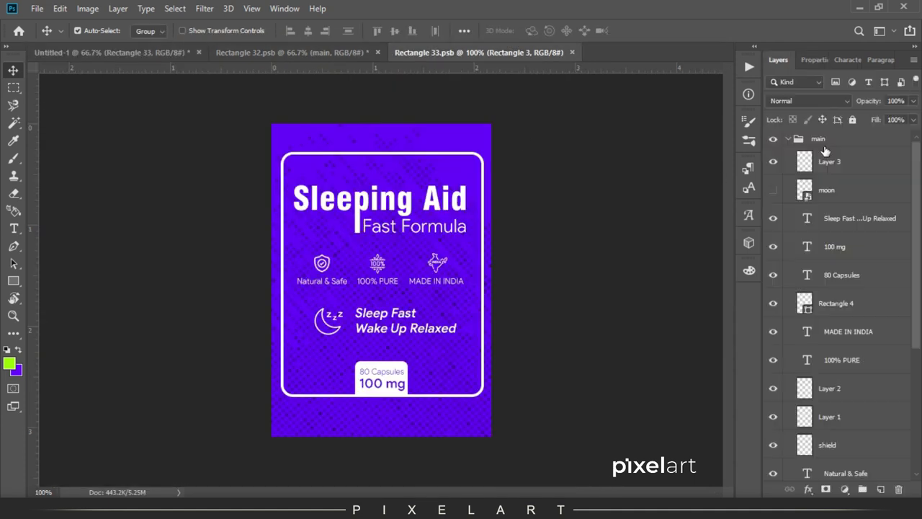
{"action": "left_click", "coordinate": [819, 140]}
{"action": "key", "text": "shift+Down"}
{"action": "key", "text": "shift+Down"}
{"action": "key", "text": "shift+Down"}
{"action": "key", "text": "shift+Down"}
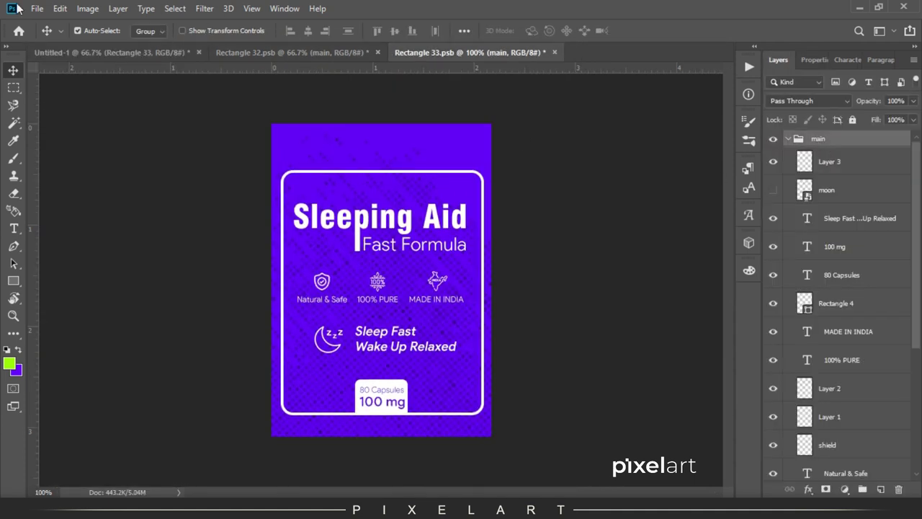
{"action": "left_click", "coordinate": [112, 54]}
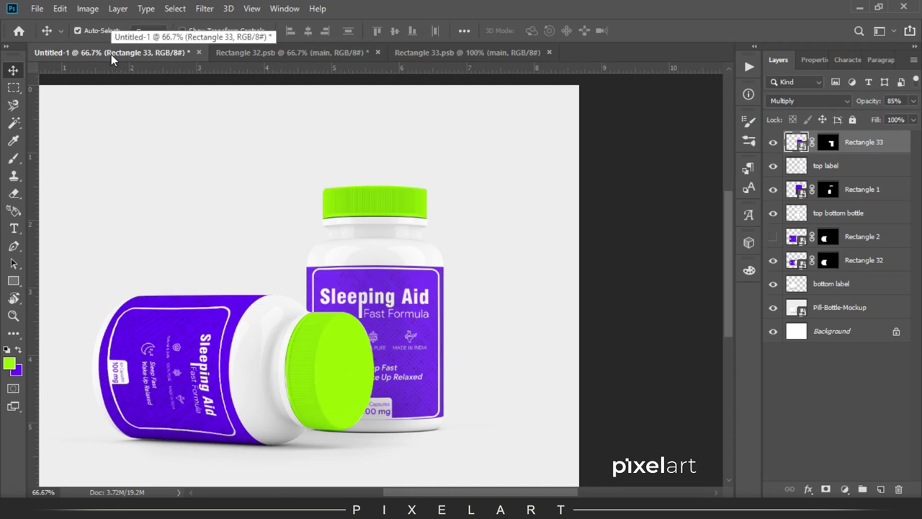
Scale the label artwork down slightly, save Rectangle 33, and return to the mockup.
{"action": "left_click", "coordinate": [435, 54]}
{"action": "key", "text": "ctrl+t"}
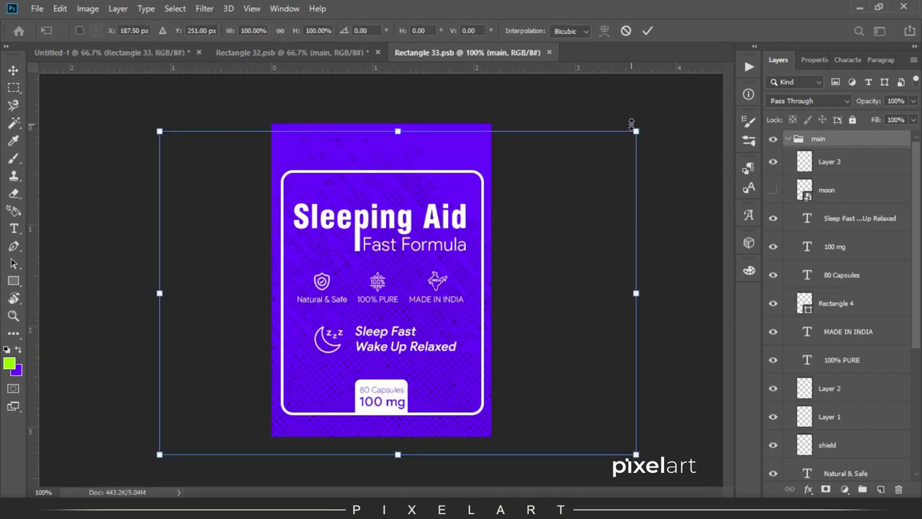
{"action": "left_click_drag", "start_coordinate": [630, 124], "coordinate": [621, 137]}
{"action": "key", "text": "Return"}
{"action": "left_click", "coordinate": [36, 8]}
{"action": "left_click", "coordinate": [48, 133]}
{"action": "left_click", "coordinate": [98, 51]}
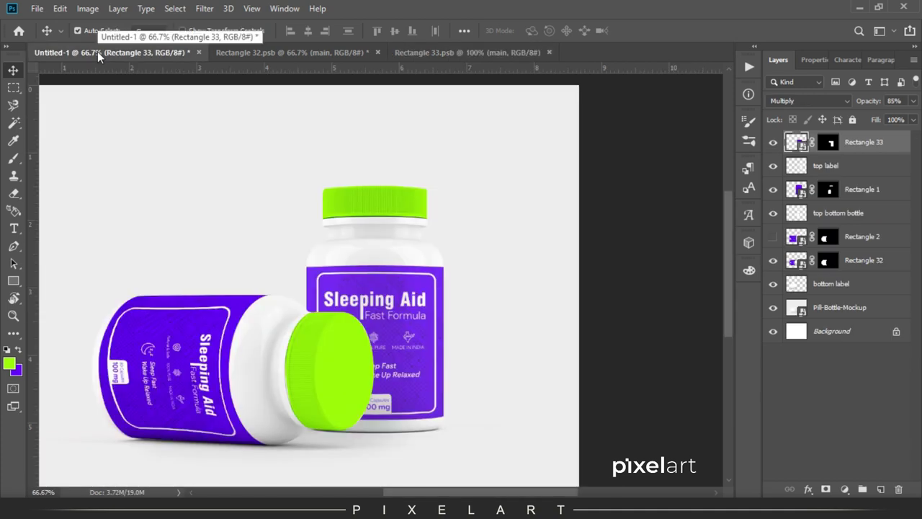
Set Rectangle 33 to 100% opacity with Darker Color blending.
{"action": "left_click_drag", "start_coordinate": [869, 101], "coordinate": [913, 117]}
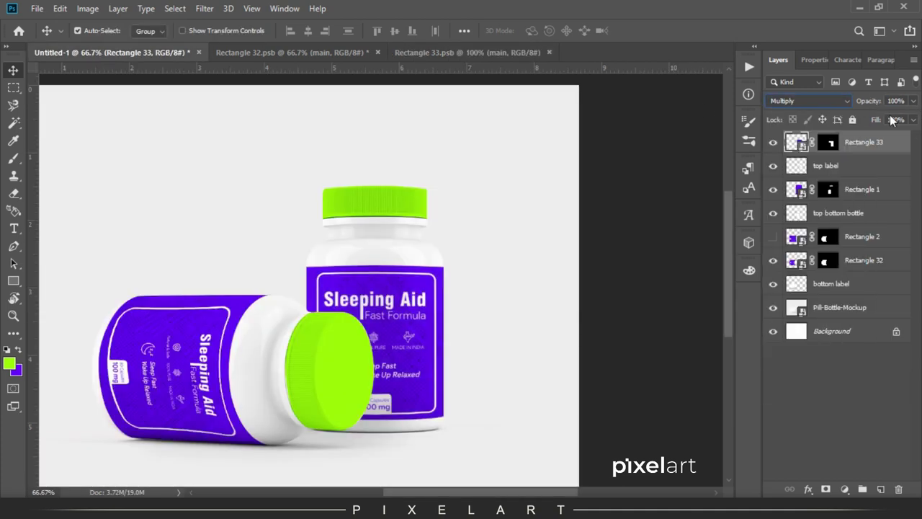
{"action": "left_click", "coordinate": [807, 101]}
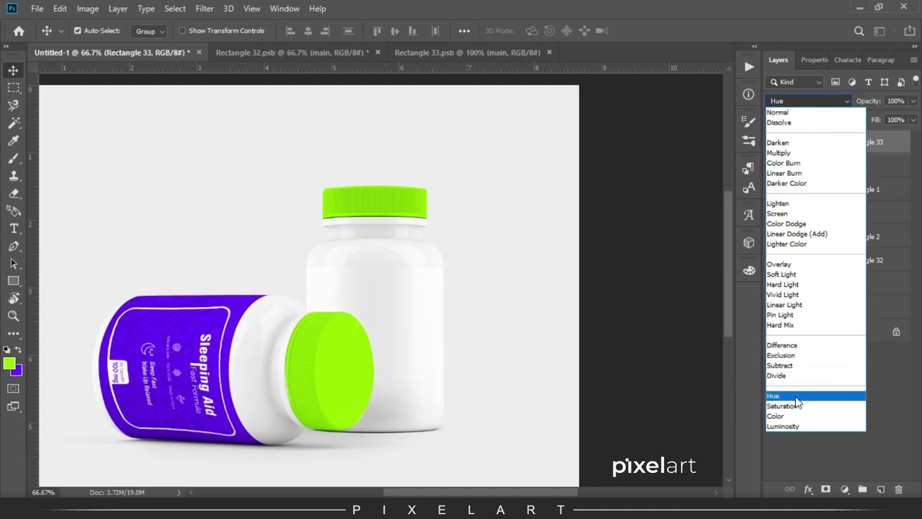
{"action": "left_click", "coordinate": [807, 184]}
Set Rectangle 32 to Darker Color blending and review the mockup at 50% zoom.
{"action": "left_click", "coordinate": [855, 256]}
{"action": "left_click", "coordinate": [807, 102]}
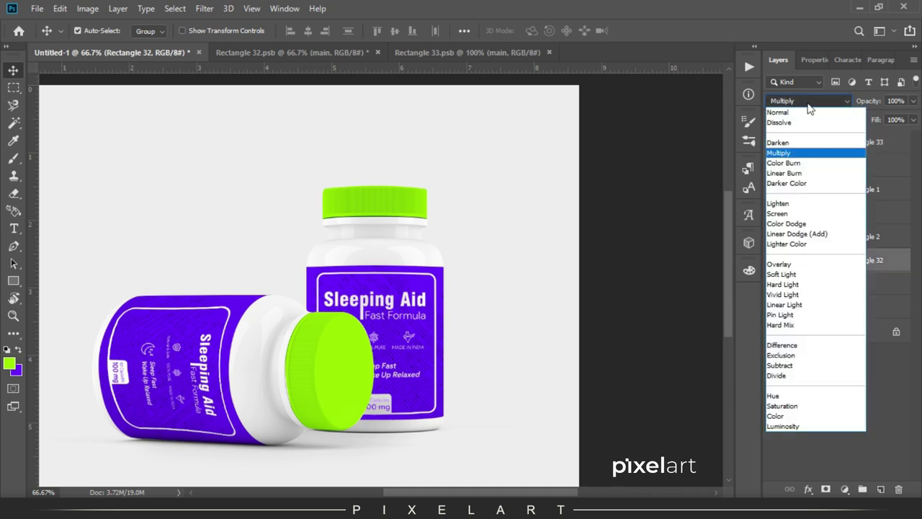
{"action": "left_click", "coordinate": [803, 185]}
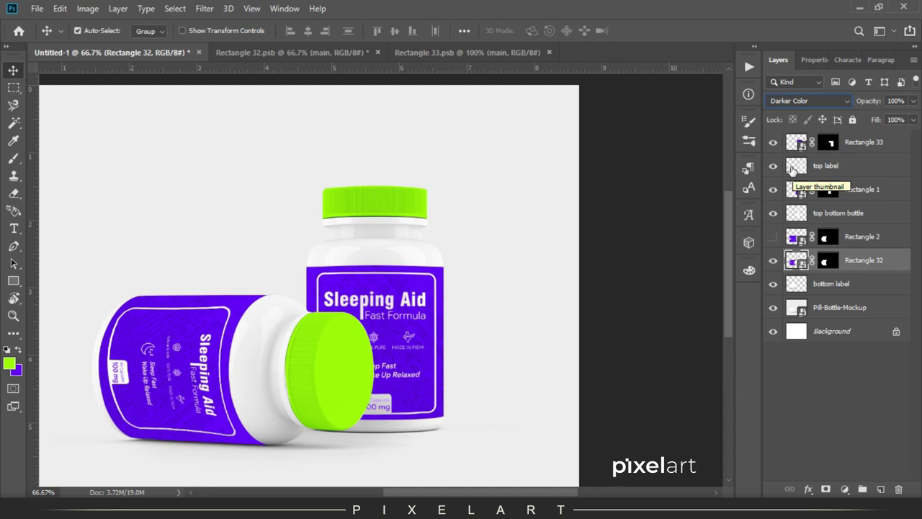
{"action": "key", "text": "ctrl+minus"}
{"action": "key", "text": "ctrl+minus"}
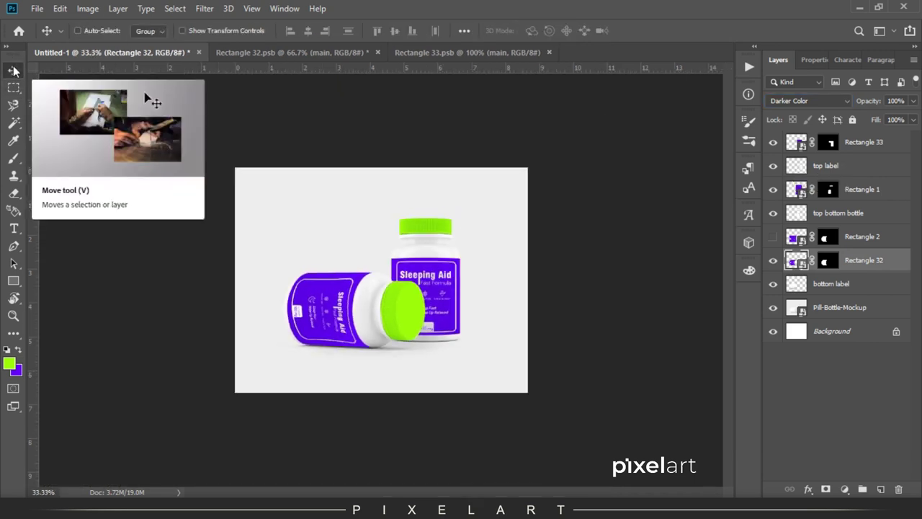
{"action": "key", "text": "ctrl+plus"}
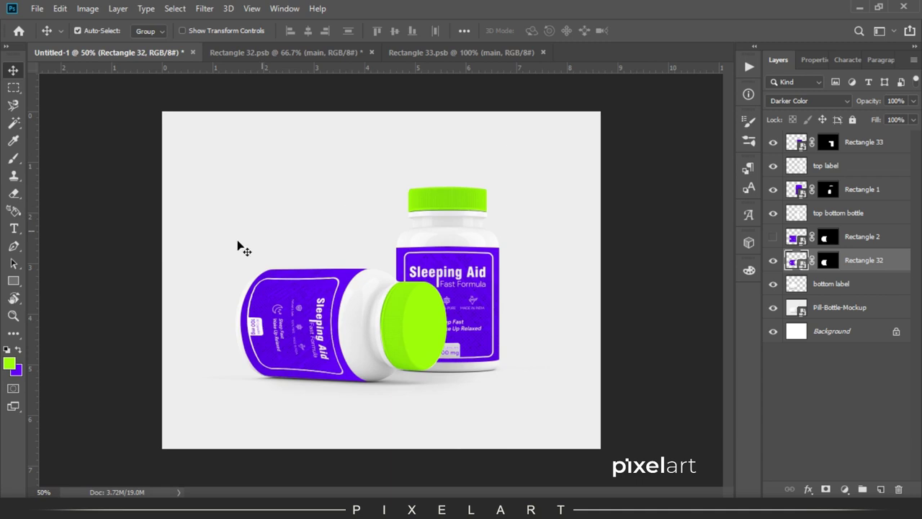
{"action": "left_click", "coordinate": [817, 311]}
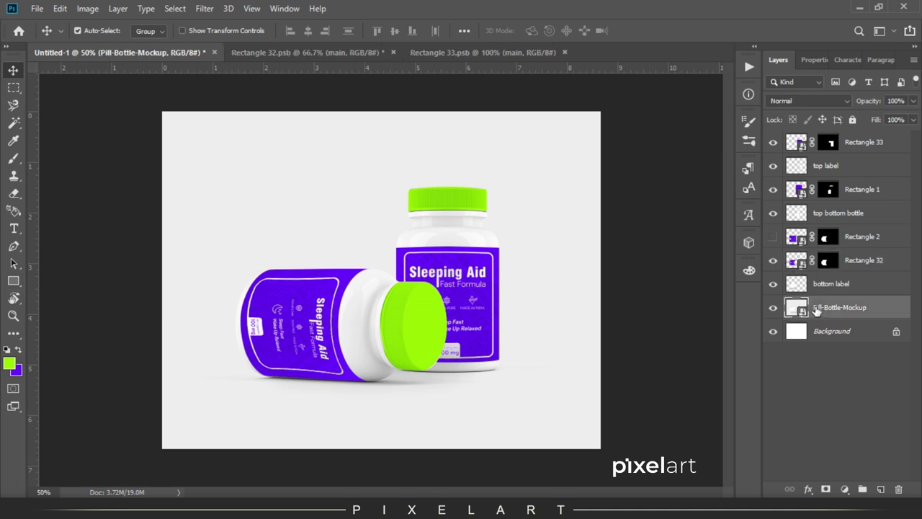
Draw a stroke-less lime band across the canvas middle and blend it with Darken.
{"action": "left_click", "coordinate": [13, 281]}
{"action": "left_click_drag", "start_coordinate": [129, 225], "coordinate": [700, 385]}
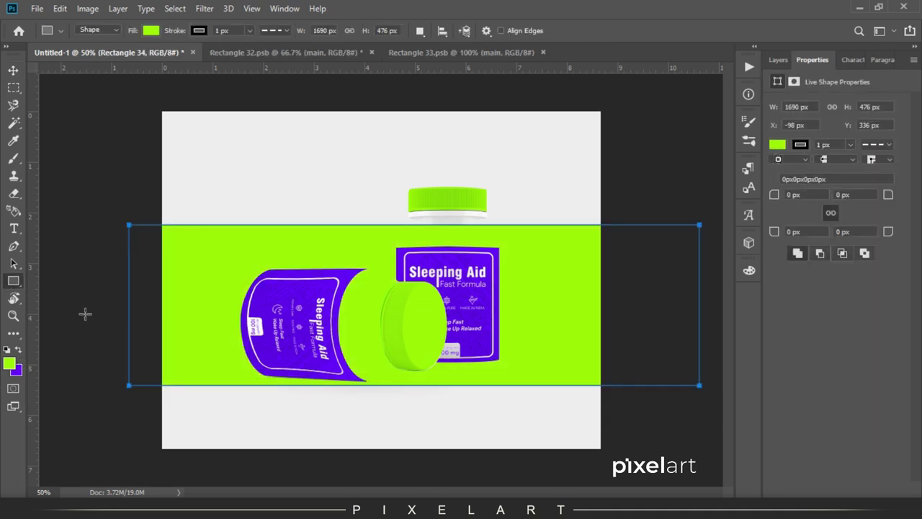
{"action": "left_click", "coordinate": [800, 145]}
{"action": "left_click", "coordinate": [783, 170]}
{"action": "key", "text": "v"}
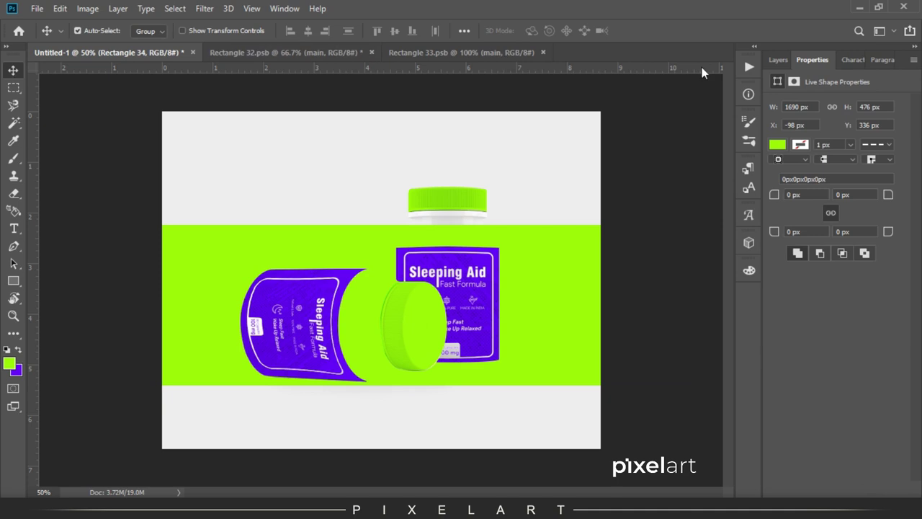
{"action": "left_click", "coordinate": [777, 62]}
{"action": "left_click", "coordinate": [800, 102]}
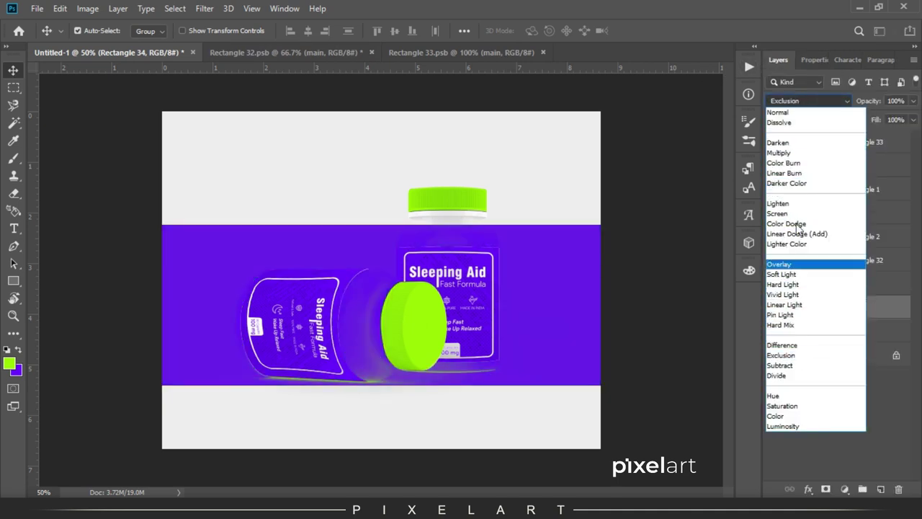
{"action": "left_click", "coordinate": [800, 143]}
Hide the band and test a Magic Wand backdrop selection at tolerance 20.
{"action": "left_click", "coordinate": [773, 307]}
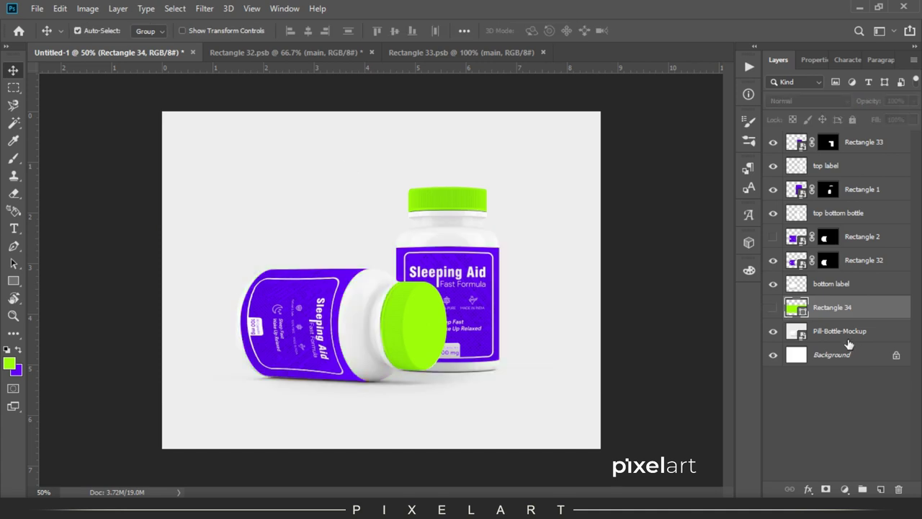
{"action": "left_click", "coordinate": [839, 331]}
{"action": "key", "text": "w"}
{"action": "left_click", "coordinate": [298, 204]}
{"action": "left_click_drag", "start_coordinate": [310, 30], "coordinate": [286, 31]}
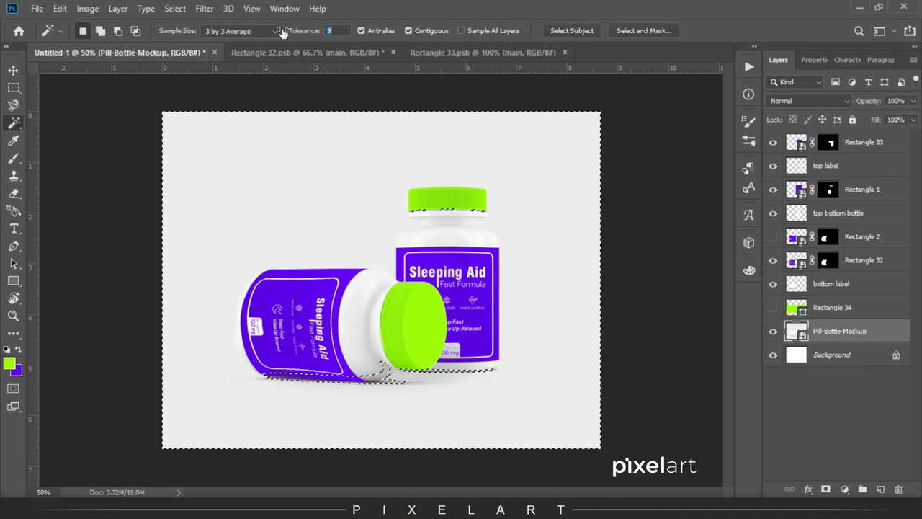
{"action": "left_click", "coordinate": [278, 155]}
{"action": "key", "text": "ctrl+d"}
Show the band again and test selections of the label outline, standing bottle and caps.
{"action": "left_click", "coordinate": [773, 307]}
{"action": "right_click", "coordinate": [859, 315]}
{"action": "left_click", "coordinate": [722, 208]}
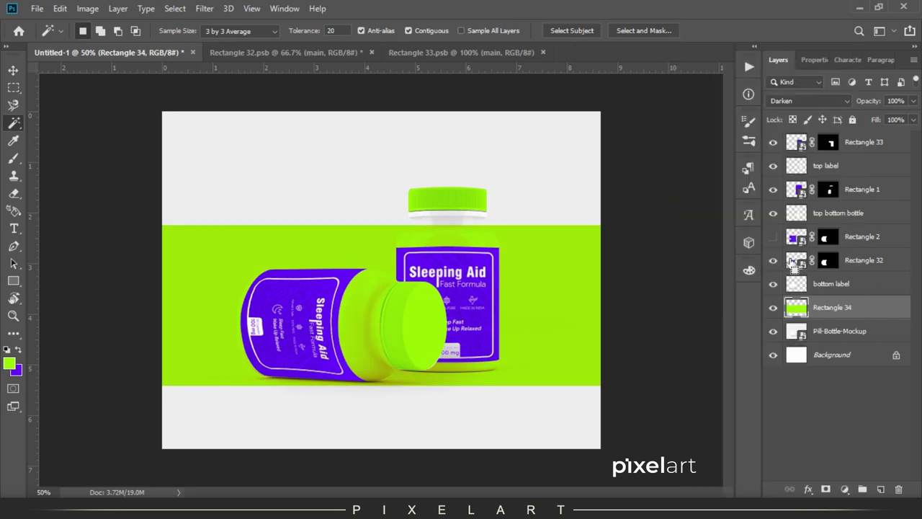
{"action": "left_click", "coordinate": [793, 261], "text": "ctrl"}
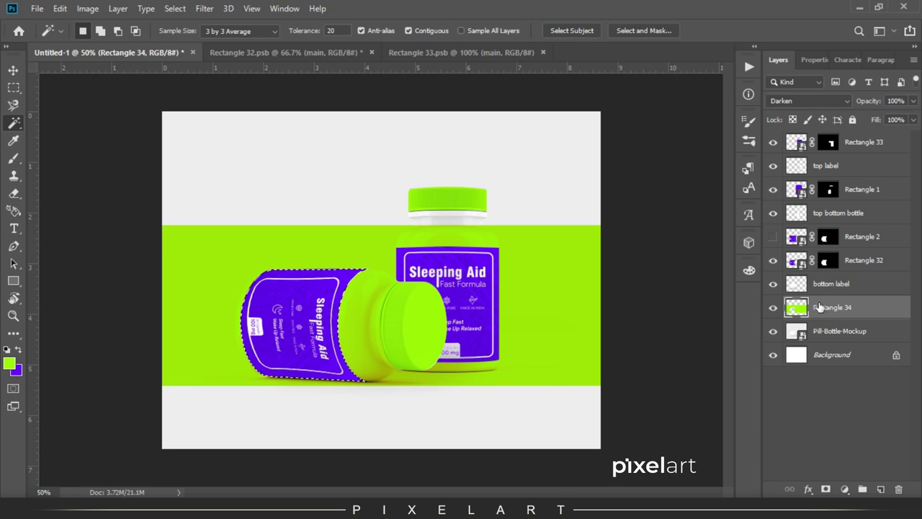
{"action": "left_click", "coordinate": [798, 192], "text": "ctrl"}
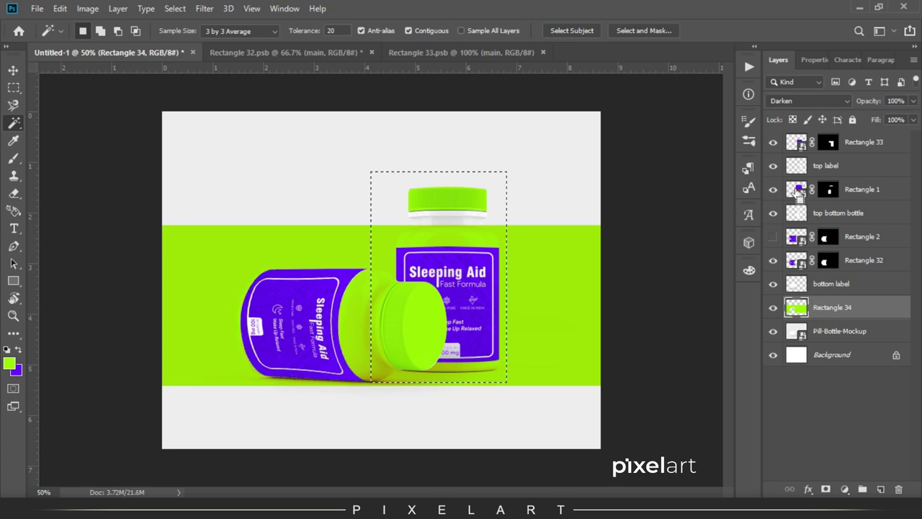
{"action": "left_click", "coordinate": [831, 190], "text": "ctrl"}
{"action": "key", "text": "ctrl+d"}
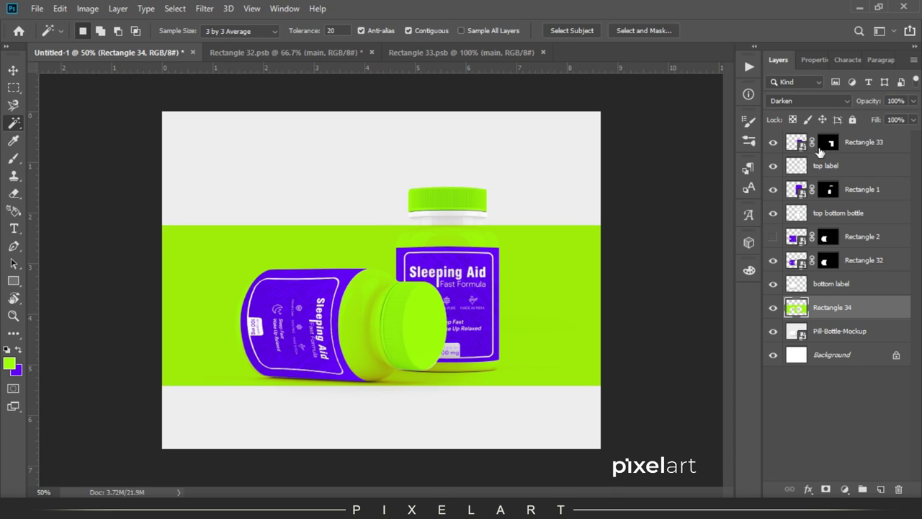
Set the lime band to Color blending and stretch it to the full canvas height.
{"action": "left_click", "coordinate": [807, 101]}
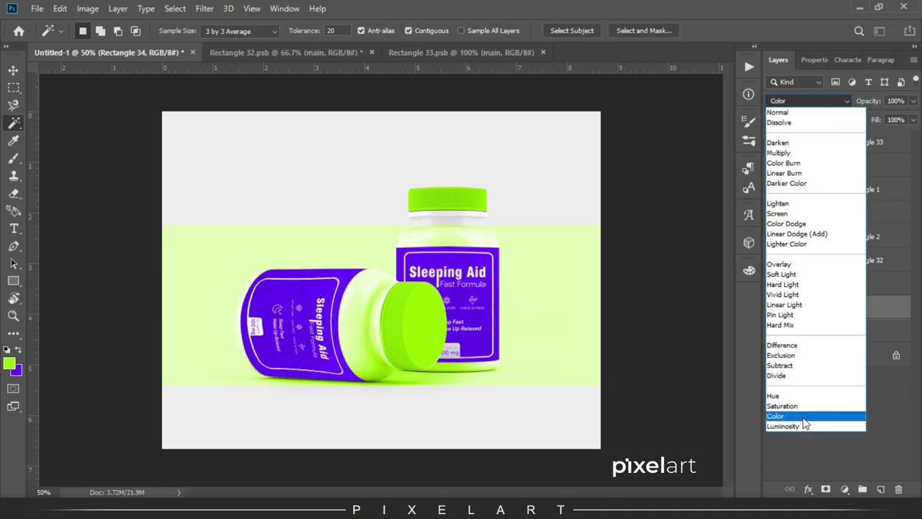
{"action": "left_click", "coordinate": [803, 419]}
{"action": "left_click", "coordinate": [13, 70]}
{"action": "key", "text": "ctrl+t"}
{"action": "left_click_drag", "start_coordinate": [504, 225], "coordinate": [504, 85]}
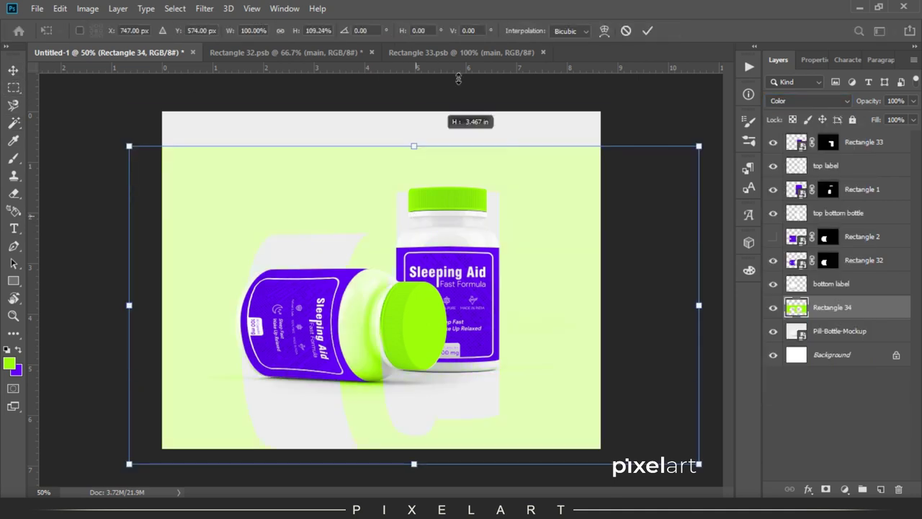
{"action": "key", "text": "Return"}
Replace the band with a new layer filled with lime.
{"action": "key", "text": "Delete"}
{"action": "left_click", "coordinate": [881, 489]}
{"action": "key", "text": "ctrl+BackSpace"}
{"action": "key", "text": "Delete"}
{"action": "left_click", "coordinate": [18, 351]}
{"action": "key", "text": "ctrl+BackSpace"}
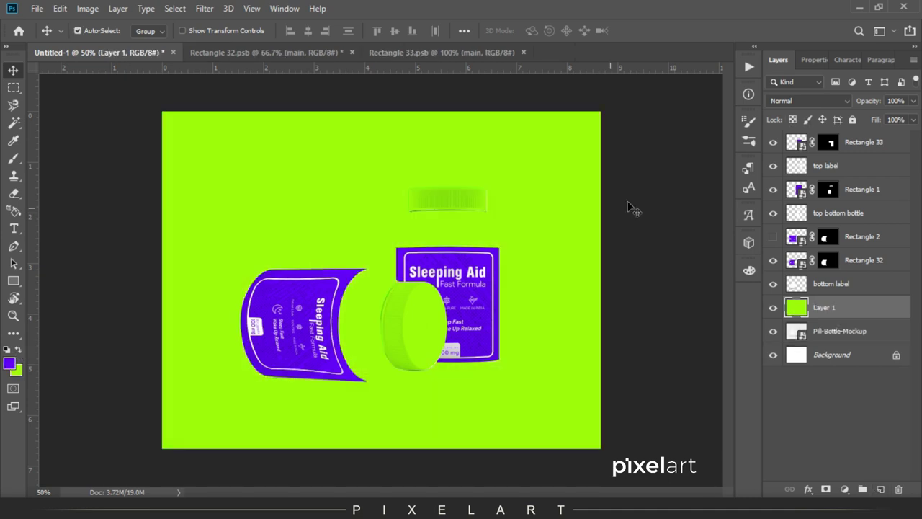
Try Color blending on the lime layer, then replace it with a new lime-filled layer.
{"action": "left_click", "coordinate": [808, 101]}
{"action": "left_click", "coordinate": [789, 418]}
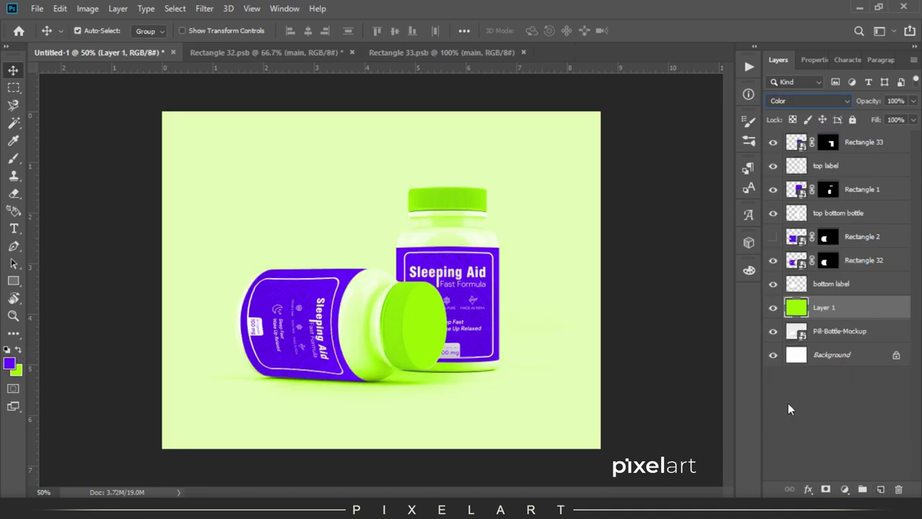
{"action": "left_click", "coordinate": [18, 88]}
{"action": "key", "text": "Delete"}
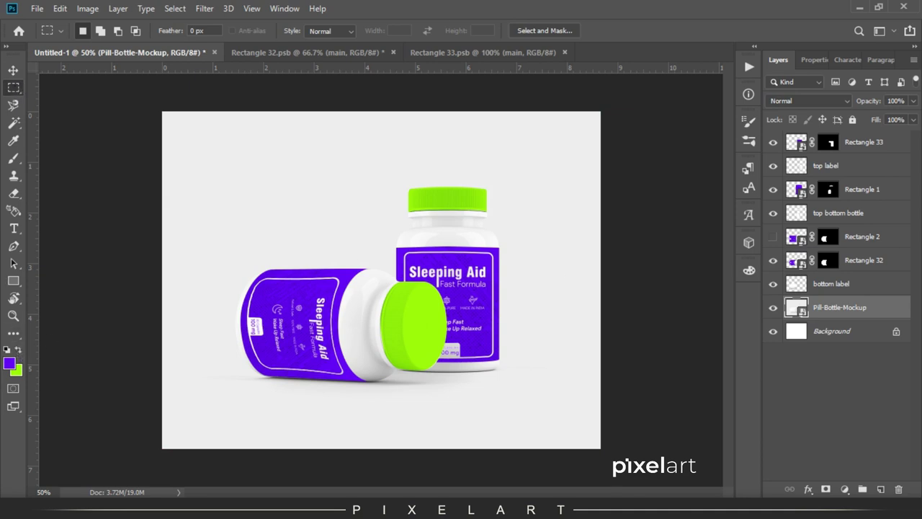
{"action": "left_click", "coordinate": [880, 489]}
{"action": "key", "text": "ctrl+BackSpace"}
Set the lime layer to Multiply at 22% opacity.
{"action": "left_click_drag", "start_coordinate": [859, 105], "coordinate": [811, 101]}
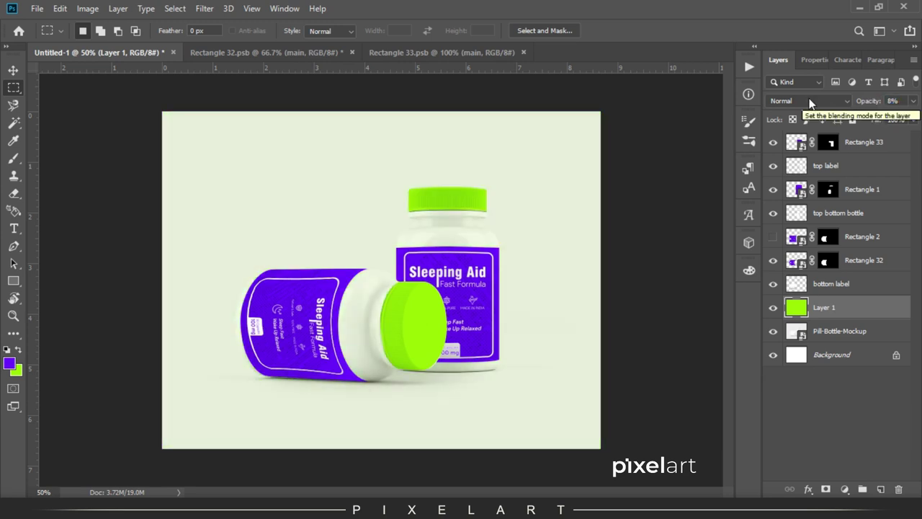
{"action": "left_click", "coordinate": [810, 103]}
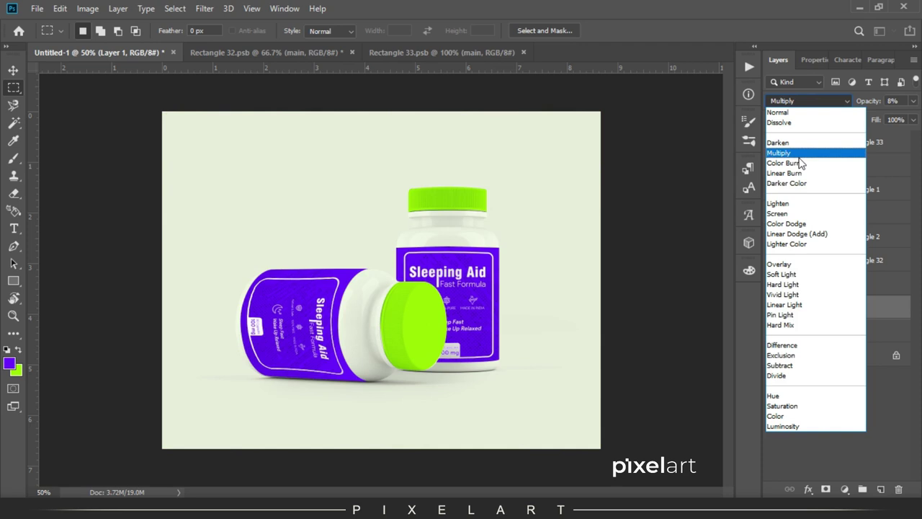
{"action": "left_click", "coordinate": [778, 152]}
{"action": "left_click_drag", "start_coordinate": [869, 101], "coordinate": [881, 102]}
{"action": "key", "text": "ctrl+plus"}
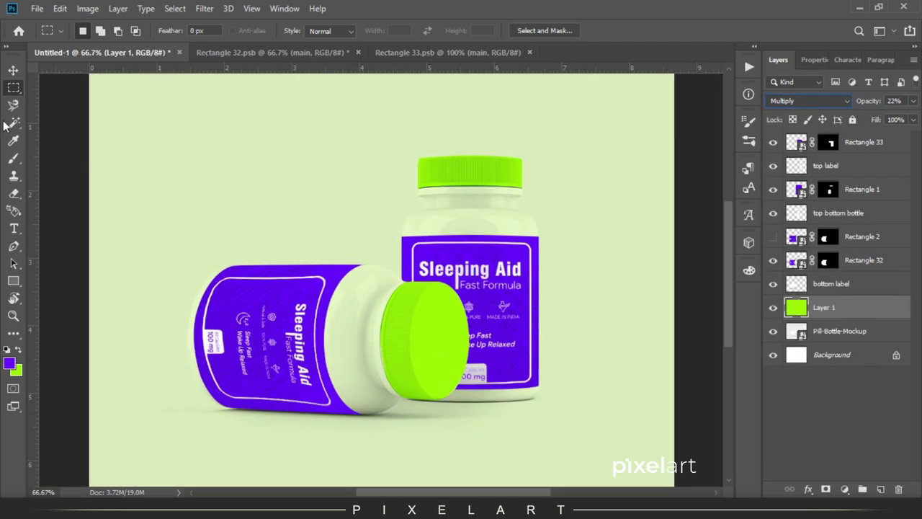
{"action": "key", "text": "v"}
Erase the green tint from the bottle neck and shoulder.
{"action": "key", "text": "e"}
{"action": "mouse_move", "coordinate": [375, 290]}
{"action": "left_mouse_down"}
{"action": "mouse_move", "coordinate": [382, 294]}
{"action": "mouse_move", "coordinate": [367, 329]}
{"action": "mouse_move", "coordinate": [380, 389]}
{"action": "left_mouse_up"}
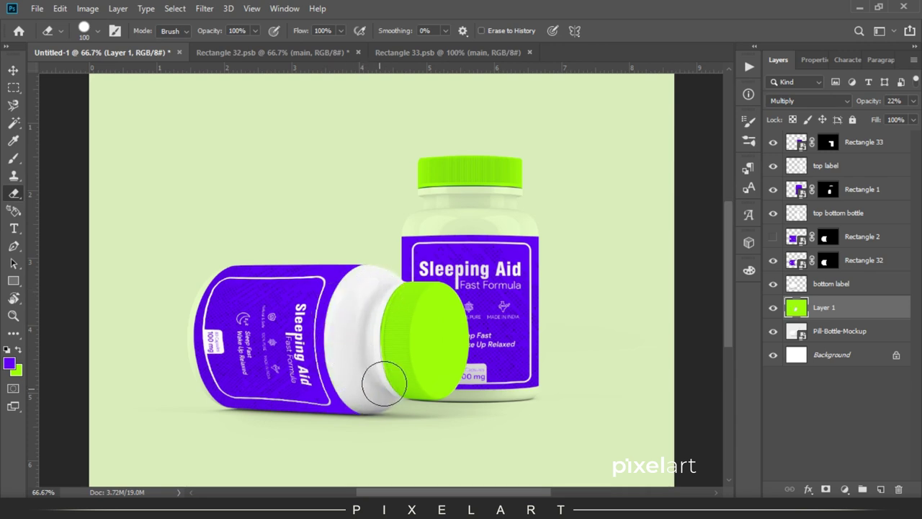
{"action": "mouse_move", "coordinate": [427, 230]}
{"action": "left_mouse_down"}
{"action": "mouse_move", "coordinate": [457, 227]}
{"action": "mouse_move", "coordinate": [433, 206]}
{"action": "mouse_move", "coordinate": [494, 203]}
{"action": "mouse_move", "coordinate": [489, 234]}
{"action": "left_mouse_up"}
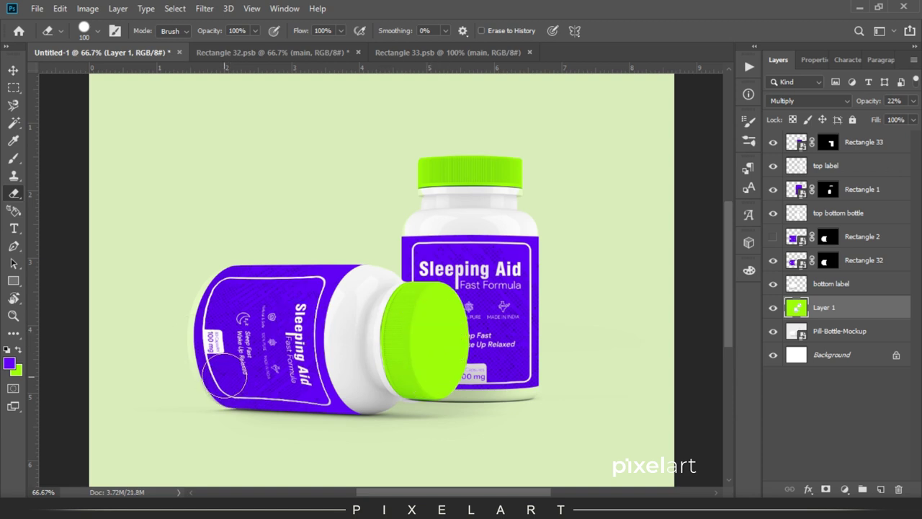
{"action": "key", "text": "bracketright"}
{"action": "key", "text": "bracketright"}
{"action": "key", "text": "bracketright"}
{"action": "key", "text": "bracketright"}
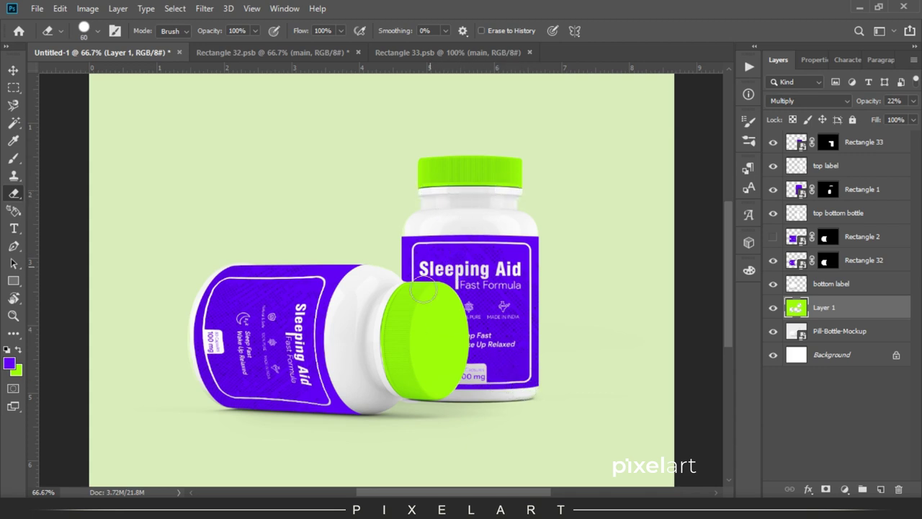
{"action": "key", "text": "ctrl+minus"}
{"action": "key", "text": "ctrl+minus"}
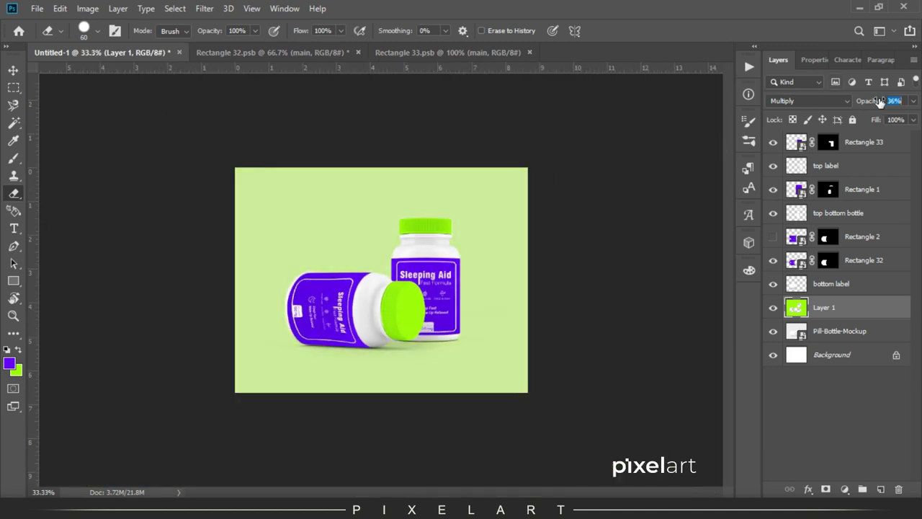
Paste a dot pattern image from the browser, scaled and rotated to cover the canvas.
{"action": "left_click", "coordinate": [13, 70]}
{"action": "key", "text": "alt+Tab"}
{"action": "right_click", "coordinate": [672, 215]}
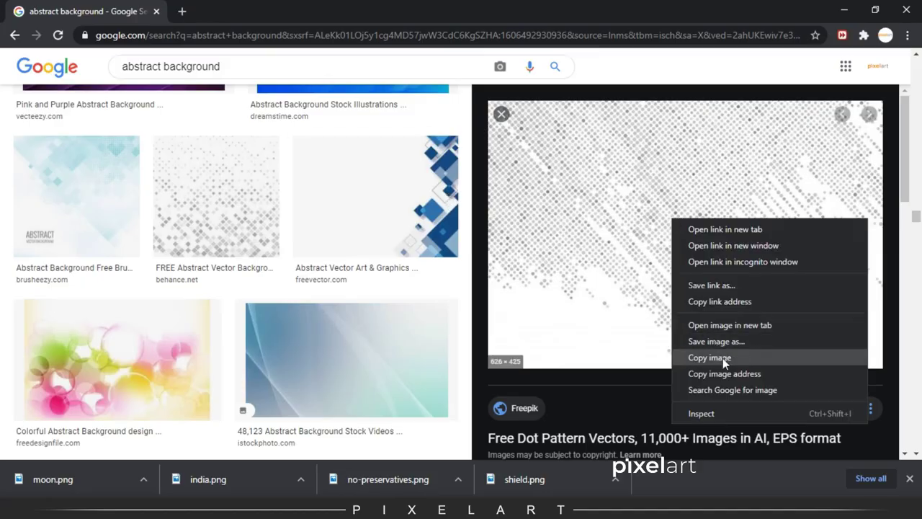
{"action": "left_click", "coordinate": [718, 356]}
{"action": "key", "text": "alt+Tab"}
{"action": "key", "text": "ctrl+v"}
{"action": "key", "text": "ctrl+t"}
{"action": "mouse_move", "coordinate": [464, 222]}
{"action": "left_mouse_down"}
{"action": "mouse_move", "coordinate": [551, 165]}
{"action": "mouse_move", "coordinate": [173, 357]}
{"action": "mouse_move", "coordinate": [180, 331]}
{"action": "left_mouse_up"}
{"action": "key", "text": "Return"}
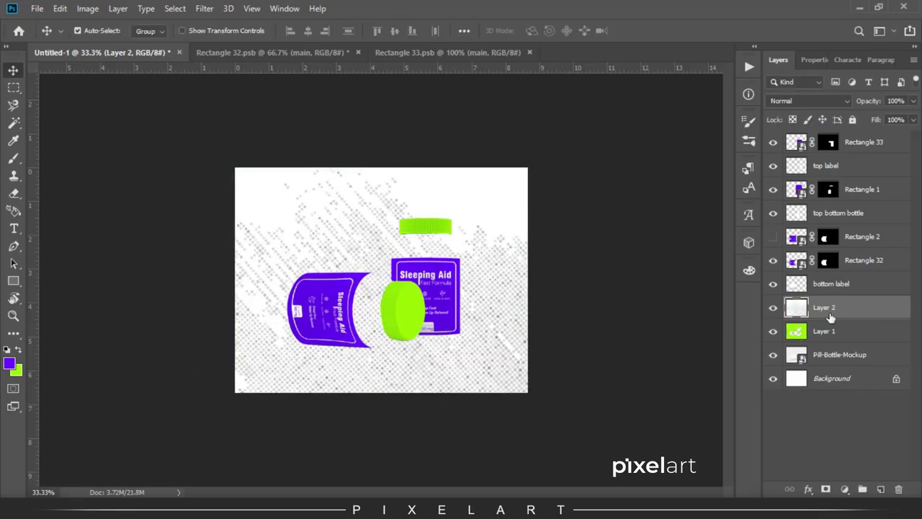
Set the dot pattern to Multiply at 32% opacity, filling the bottle areas white.
{"action": "left_click", "coordinate": [807, 101]}
{"action": "left_click", "coordinate": [784, 153]}
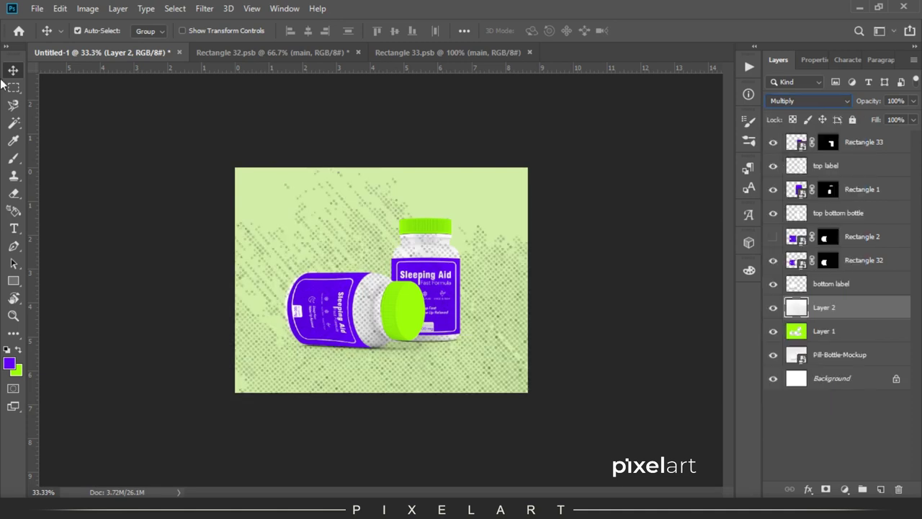
{"action": "left_click", "coordinate": [812, 321], "text": "ctrl"}
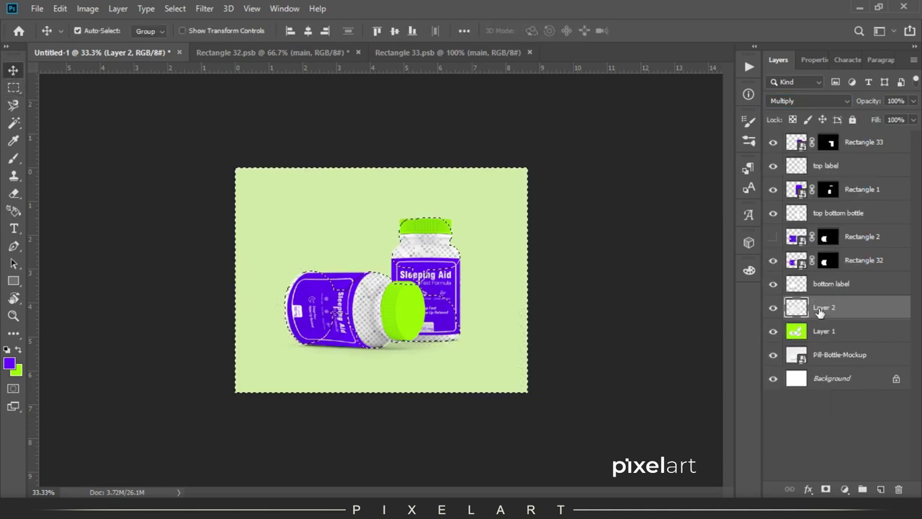
{"action": "key", "text": "ctrl+BackSpace"}
{"action": "key", "text": "ctrl+d"}
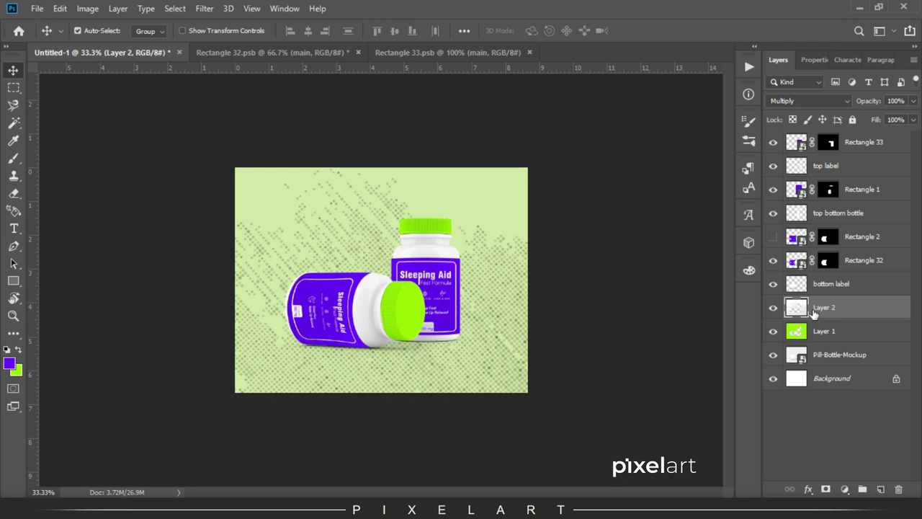
{"action": "left_click_drag", "start_coordinate": [849, 106], "coordinate": [833, 106]}
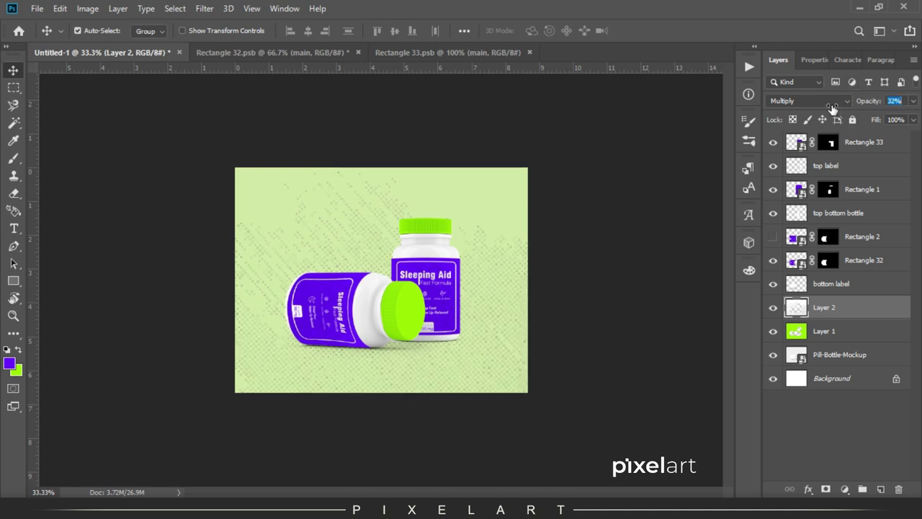
Zoom in and erase green on Layer 1 beside the upright bottle's shoulder.
{"action": "key", "text": "ctrl+plus"}
{"action": "key", "text": "ctrl+plus"}
{"action": "key", "text": "ctrl+plus"}
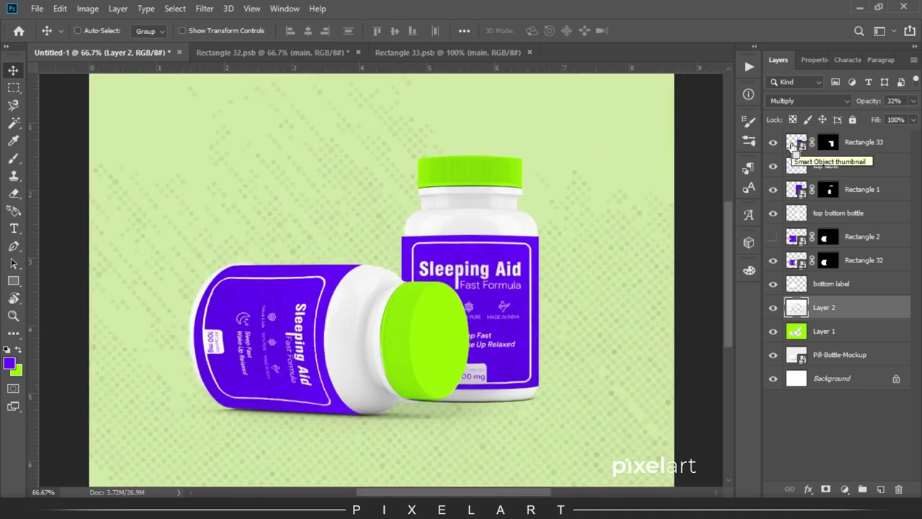
{"action": "key", "text": "ctrl+plus"}
{"action": "key", "text": "ctrl+minus"}
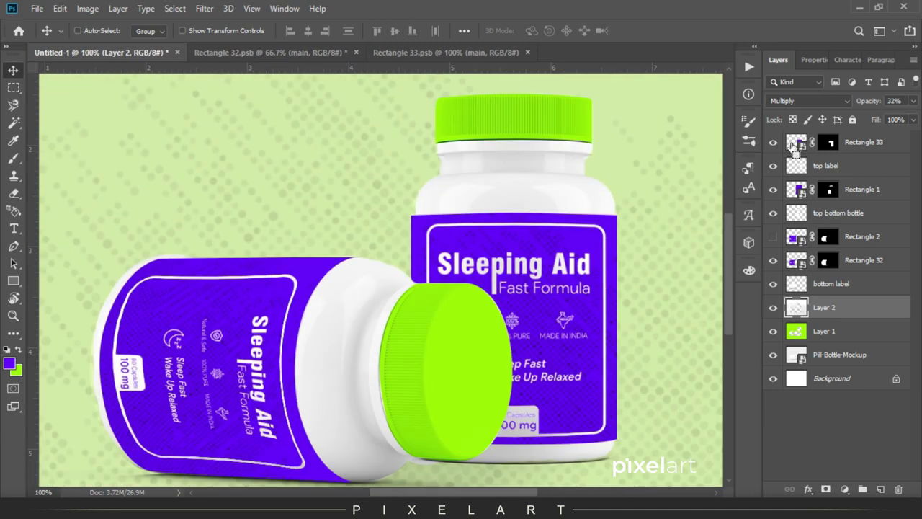
{"action": "left_click", "coordinate": [790, 148], "text": "ctrl"}
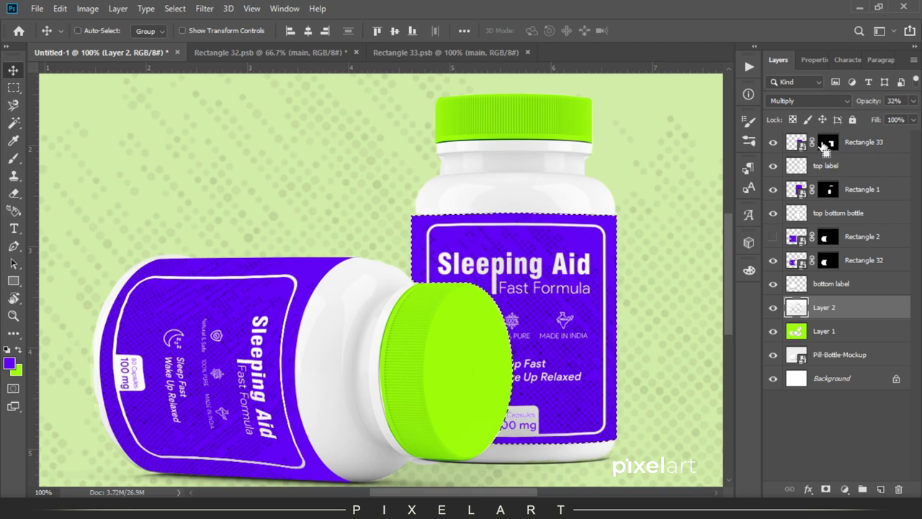
{"action": "key", "text": "ctrl+plus"}
{"action": "key", "text": "ctrl+plus"}
{"action": "left_click", "coordinate": [824, 331]}
{"action": "key", "text": "ctrl+d"}
{"action": "key", "text": "e"}
{"action": "left_click_drag", "start_coordinate": [433, 297], "coordinate": [476, 230]}
Erase remaining green around the bottle's shoulder, cap and neck, then hide the dot pattern.
{"action": "mouse_move", "coordinate": [507, 325]}
{"action": "left_mouse_down"}
{"action": "mouse_move", "coordinate": [394, 322]}
{"action": "mouse_move", "coordinate": [482, 348]}
{"action": "left_mouse_up"}
{"action": "left_click", "coordinate": [821, 309]}
{"action": "left_click_drag", "start_coordinate": [83, 284], "coordinate": [411, 299]}
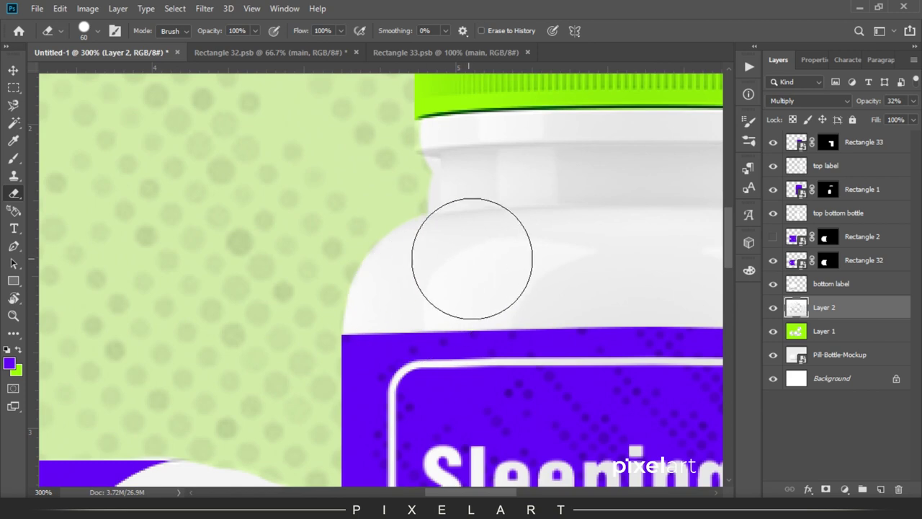
{"action": "key", "text": "alt+bracketleft"}
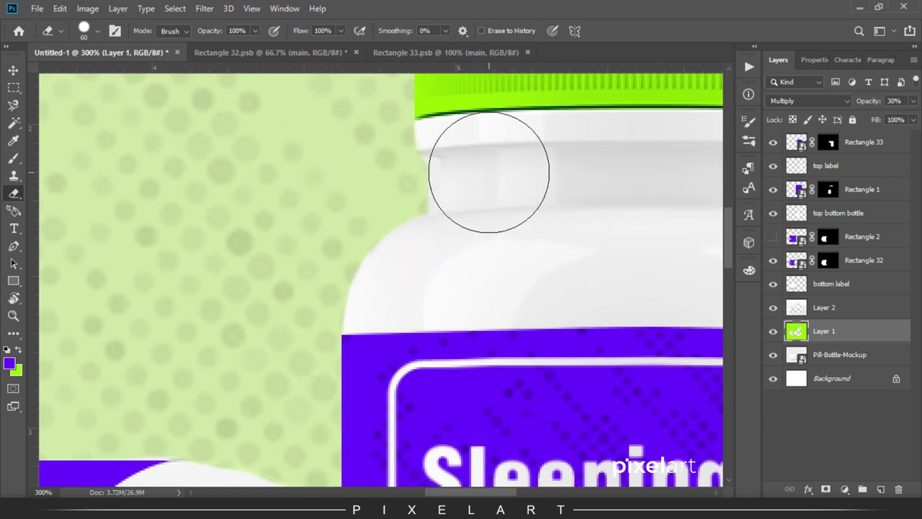
{"action": "left_click_drag", "start_coordinate": [644, 218], "coordinate": [499, 244]}
{"action": "key", "text": "bracketleft"}
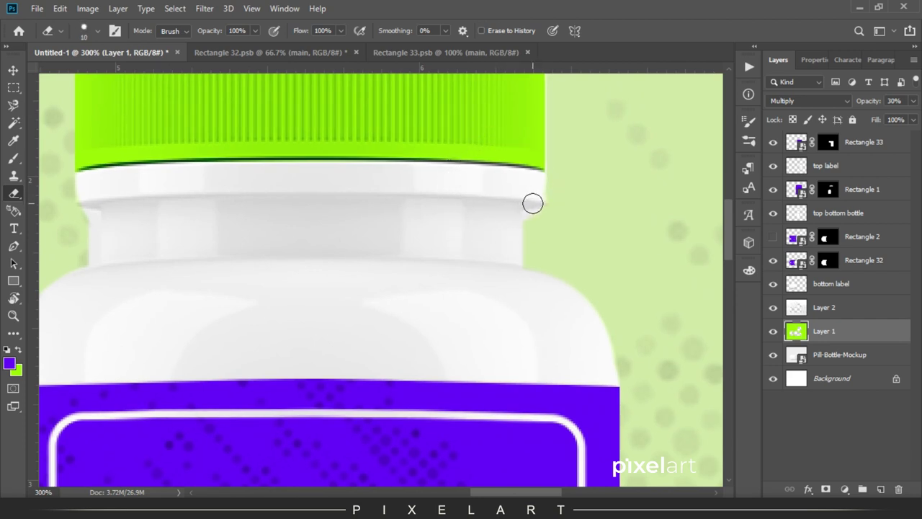
{"action": "key", "text": "v"}
{"action": "scroll", "coordinate": [431, 254], "scroll_direction": "down", "scroll_amount": 3}
{"action": "scroll", "coordinate": [431, 258], "scroll_direction": "down", "scroll_amount": 2}
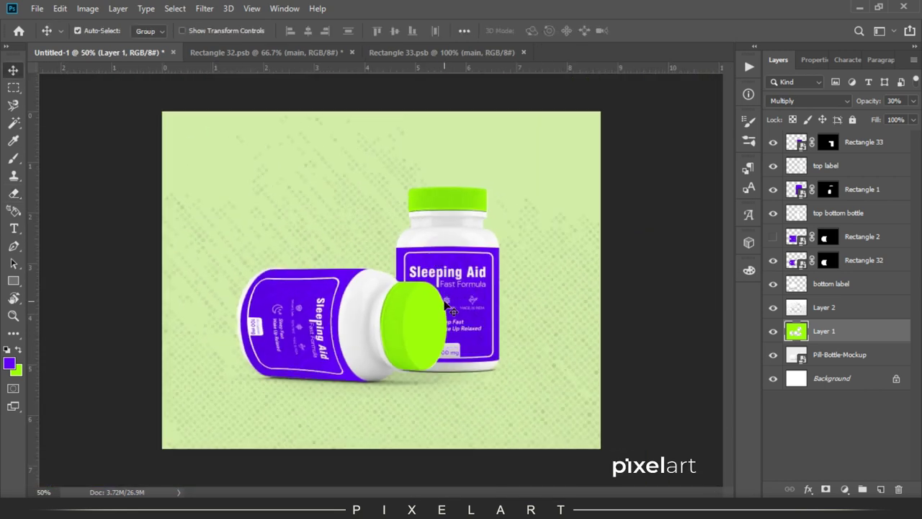
{"action": "left_click", "coordinate": [774, 308]}
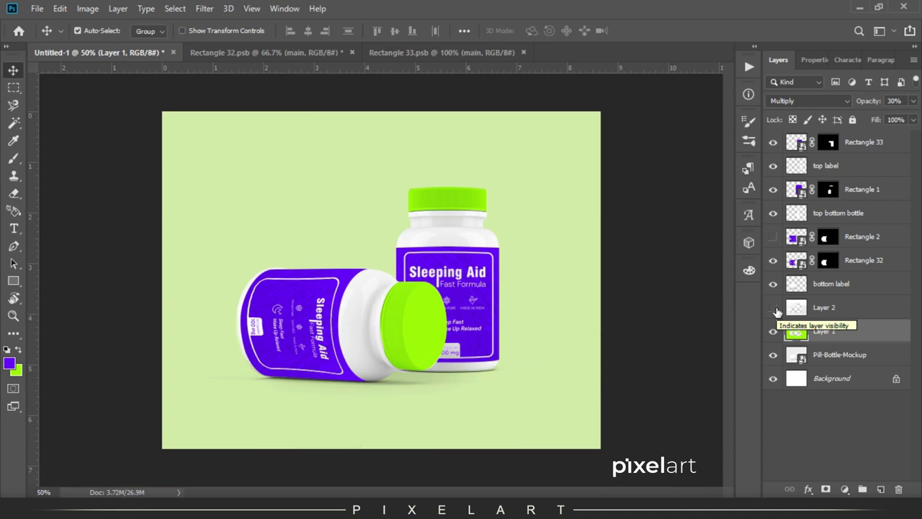
Draw a rectangle over the upper canvas and lower its opacity.
{"action": "left_click", "coordinate": [13, 281]}
{"action": "mouse_move", "coordinate": [128, 108]}
{"action": "left_mouse_down"}
{"action": "mouse_move", "coordinate": [712, 296]}
{"action": "mouse_move", "coordinate": [705, 310]}
{"action": "left_mouse_up"}
{"action": "key", "text": "v"}
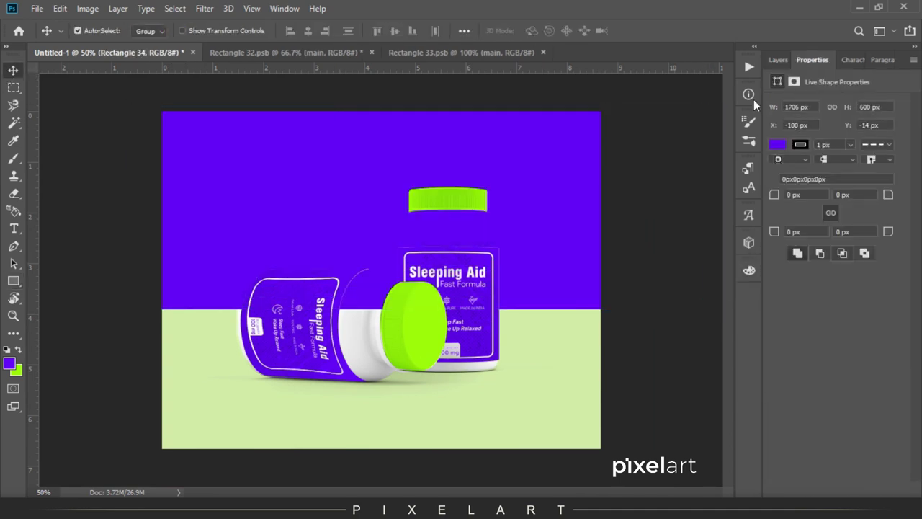
{"action": "left_click_drag", "start_coordinate": [862, 103], "coordinate": [809, 107]}
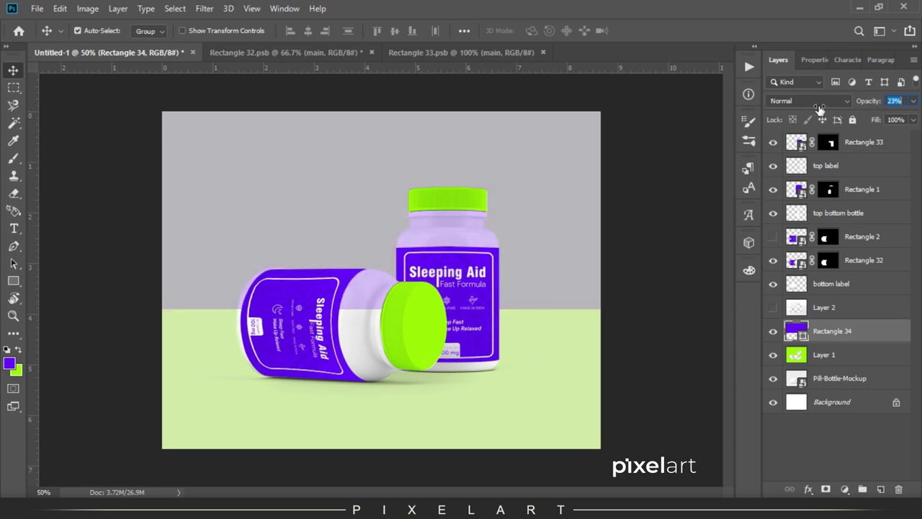
Fill the rectangle with a lighter pale green at 97% opacity.
{"action": "left_click", "coordinate": [17, 374]}
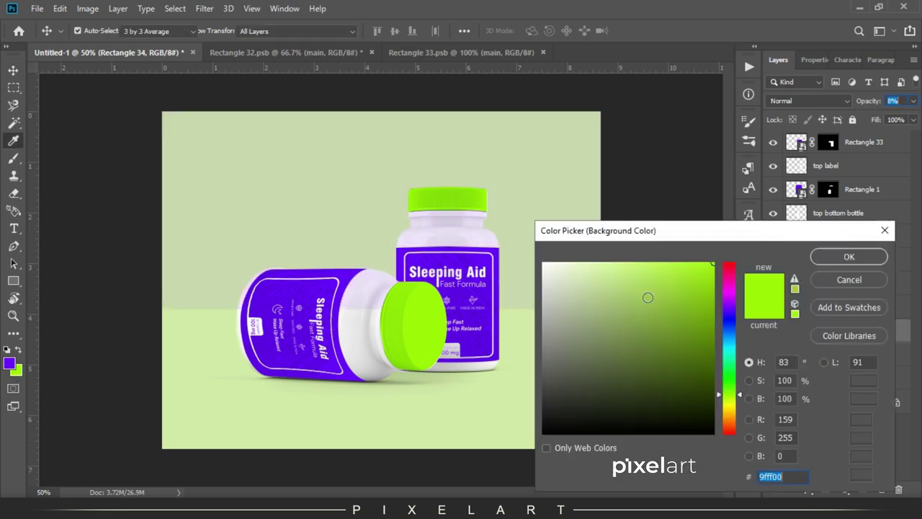
{"action": "left_click", "coordinate": [587, 271]}
{"action": "left_click", "coordinate": [847, 250]}
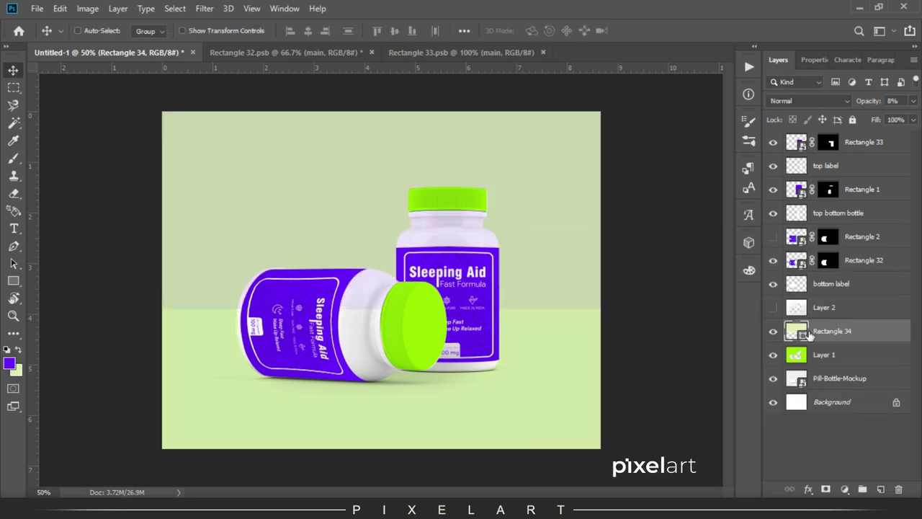
{"action": "key", "text": "ctrl+BackSpace"}
{"action": "left_click_drag", "start_coordinate": [882, 104], "coordinate": [916, 103]}
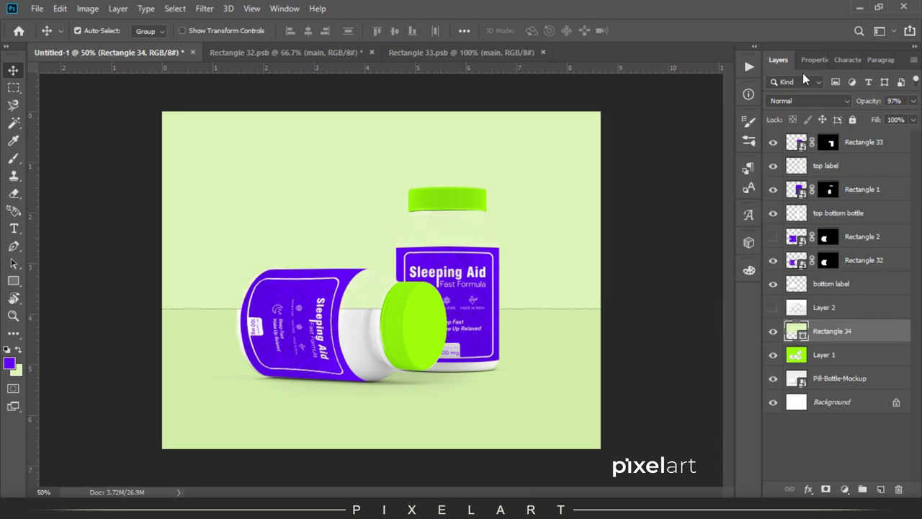
Review the rectangle's fill properties, then rasterize the Rectangle 34 layer.
{"action": "left_click", "coordinate": [814, 60]}
{"action": "left_click", "coordinate": [777, 144]}
{"action": "left_click", "coordinate": [777, 62]}
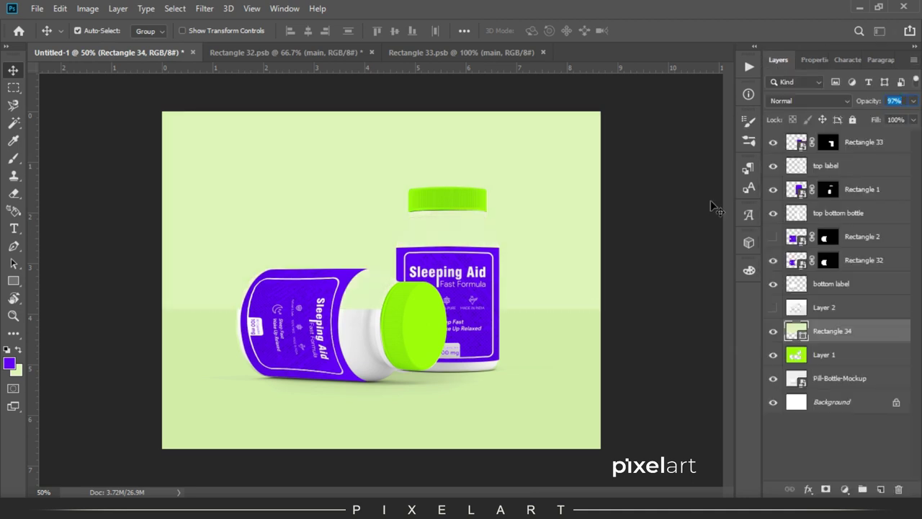
{"action": "left_click", "coordinate": [796, 331], "text": "ctrl"}
{"action": "right_click", "coordinate": [833, 331]}
{"action": "left_click", "coordinate": [721, 209]}
{"action": "key", "text": "e"}
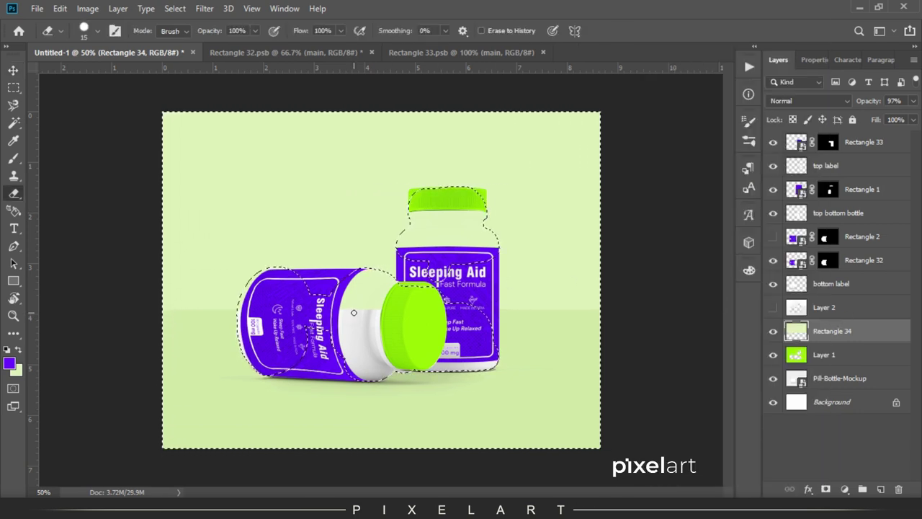